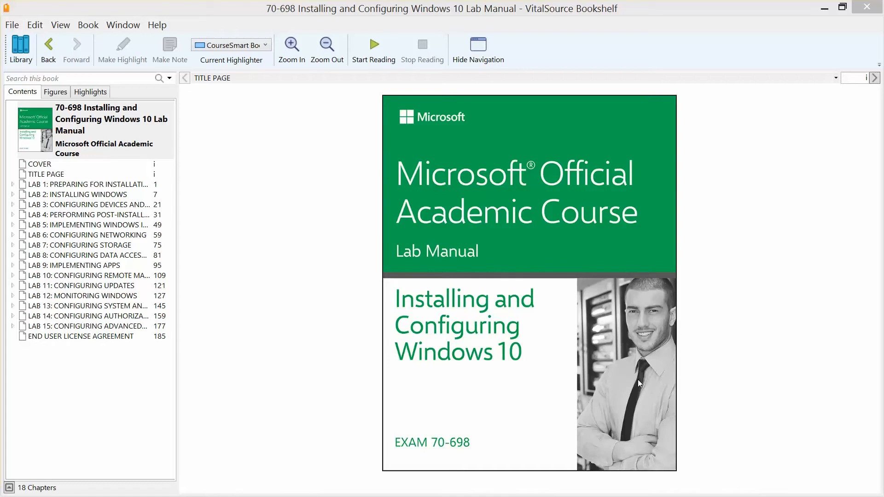
Step: Open the 'LAB 2: INSTALLING WINDOWS' chapter from the Contents pane
click(104, 199)
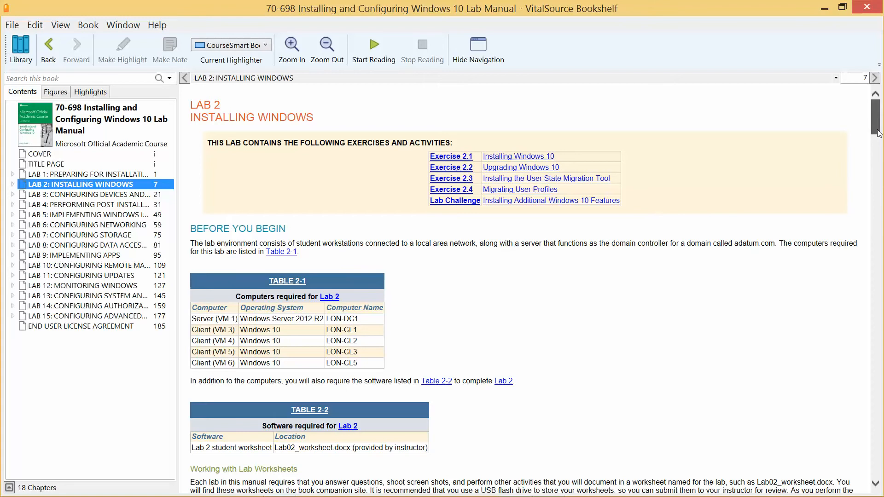
Step: Scroll the lab manual down to Exercise 2.1 Installing Windows 10 on page 8
drag(879, 133, 882, 177)
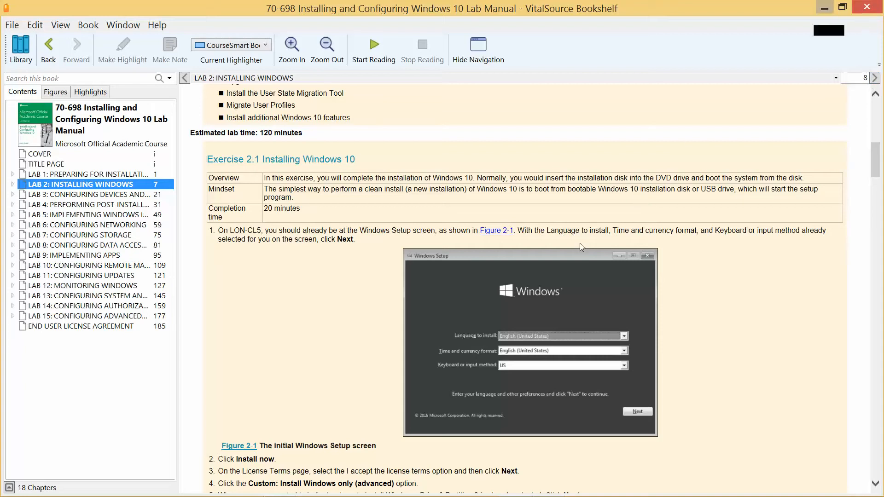
mouse_move(595, 490)
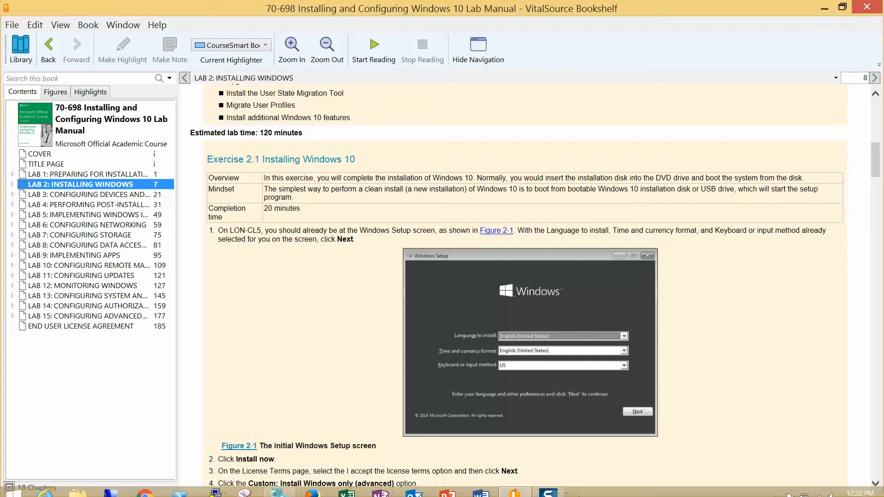
Step: Start a new virtual machine on the host named LON-CL5, keeping Generation 1
click(825, 9)
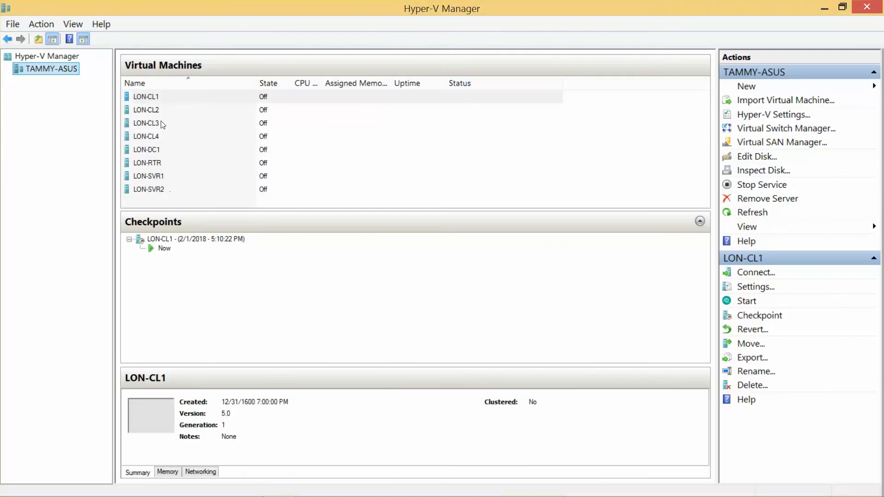
right_click(60, 76)
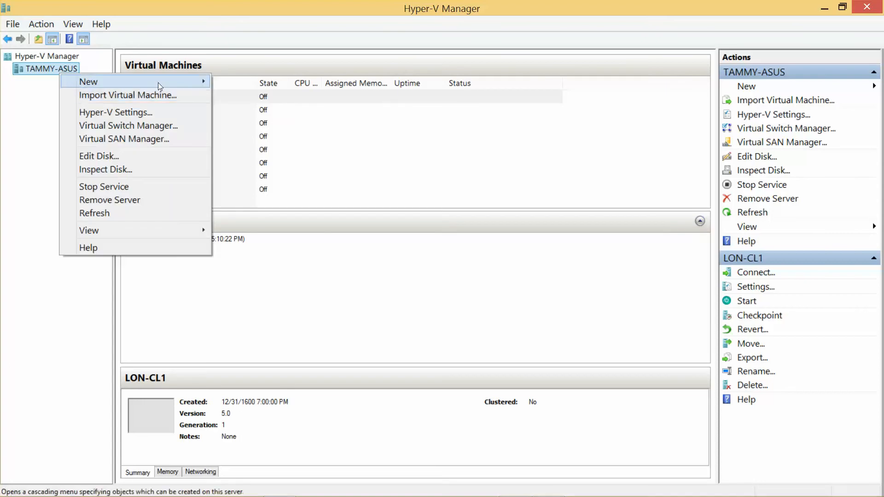
mouse_move(163, 82)
click(252, 82)
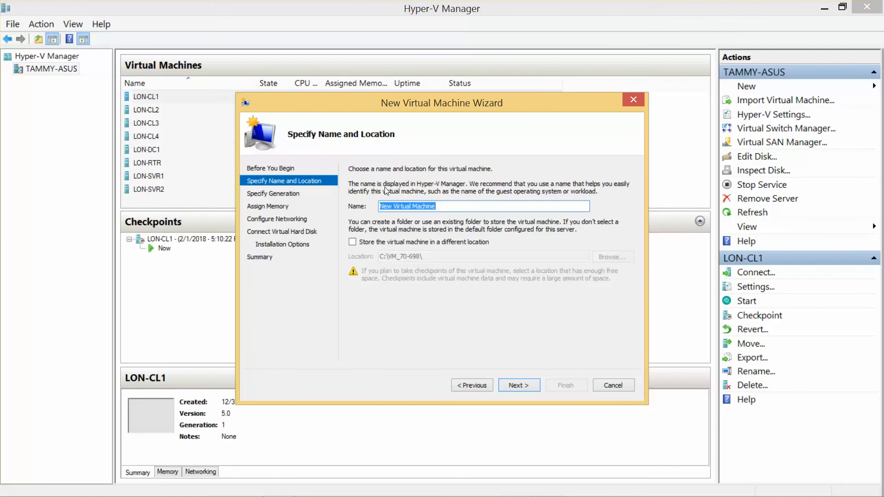
text(LON-CL3)
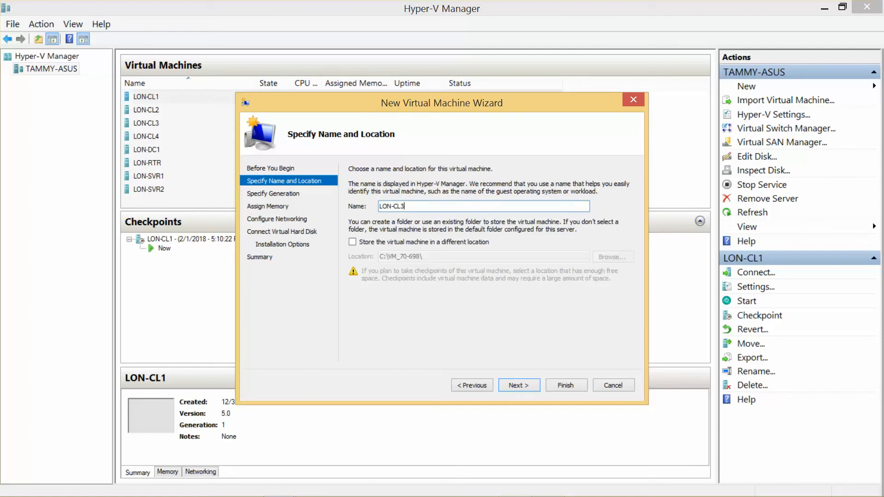
key(BackSpace)
text(5)
click(524, 391)
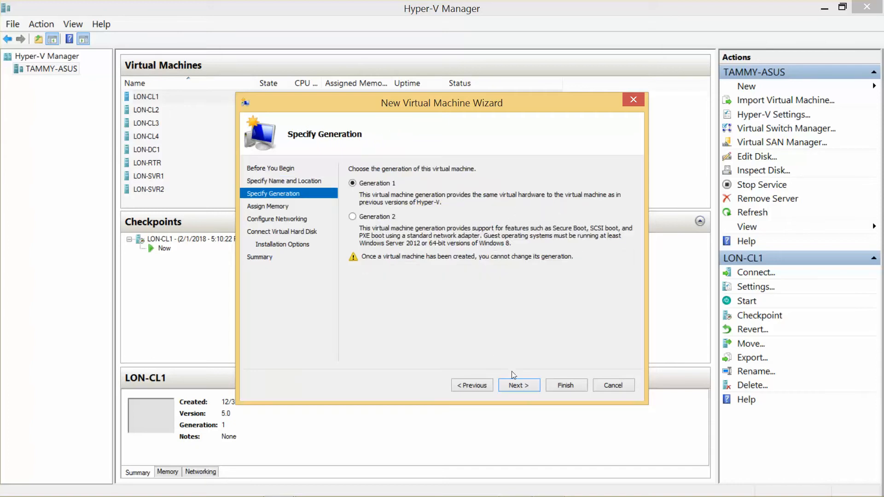
click(523, 391)
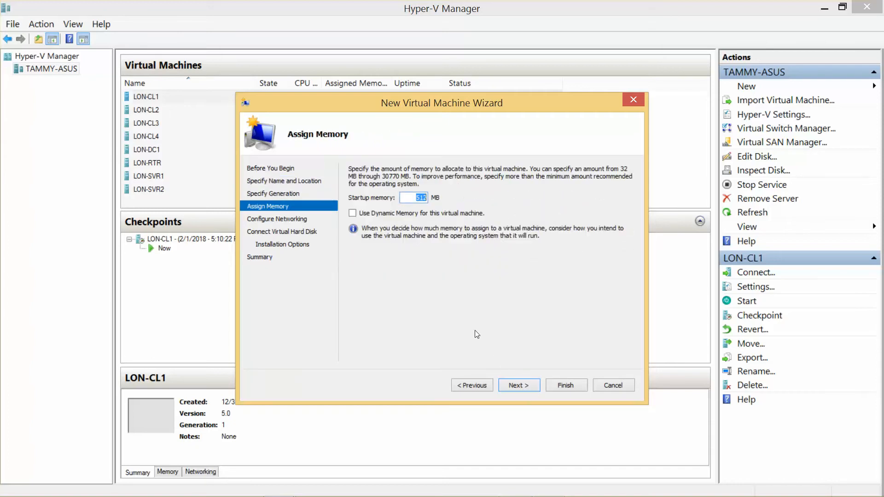
Step: Give LON-CL5 2048 MB dynamic memory, Private Network 1, and a 60 GB disk
text(2048)
click(352, 213)
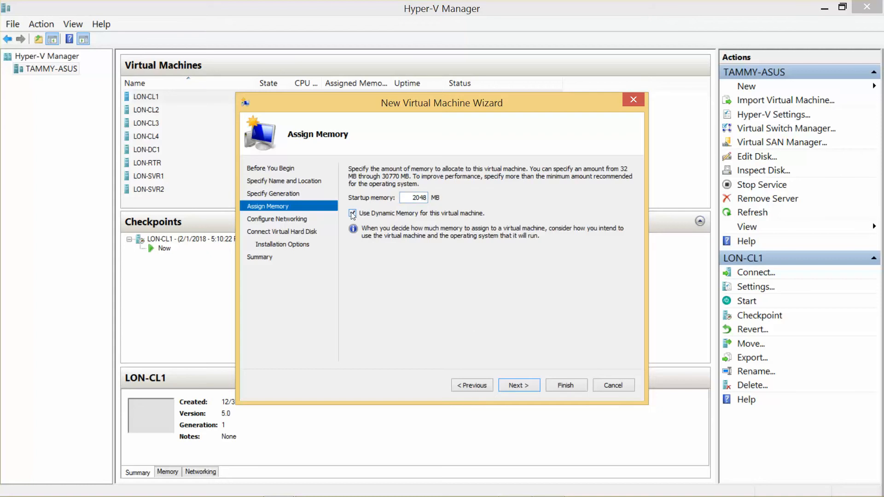
click(515, 382)
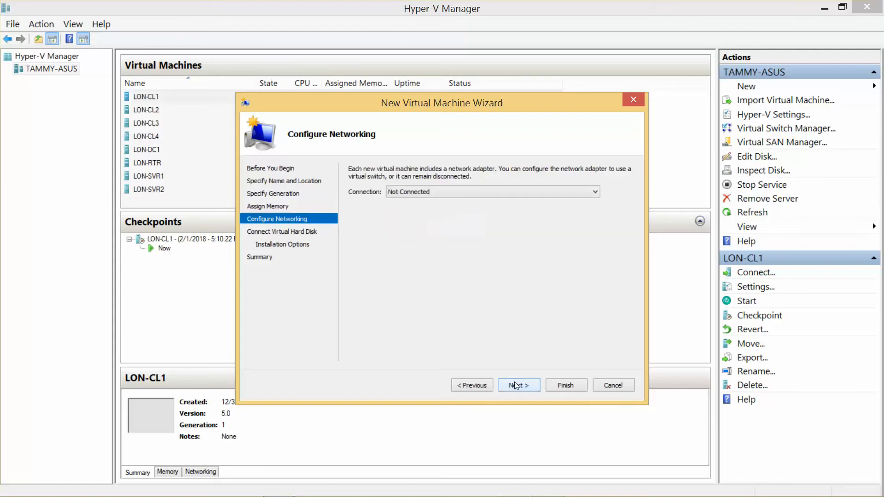
click(458, 192)
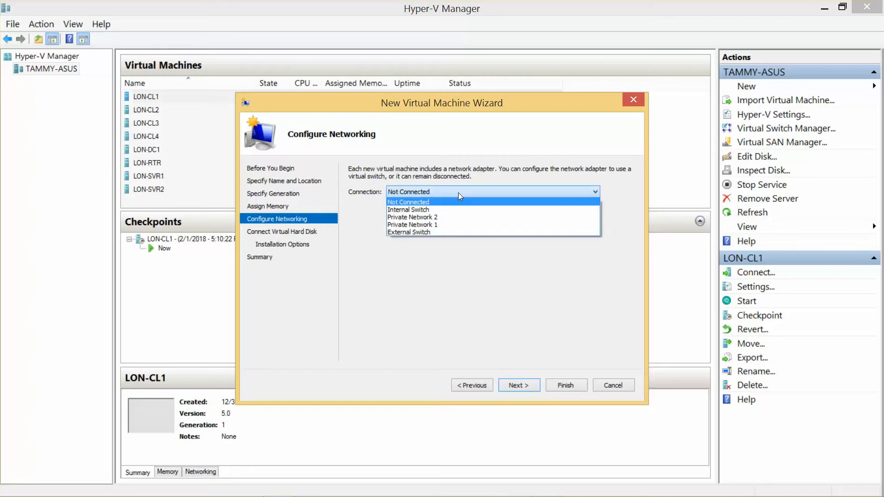
click(463, 225)
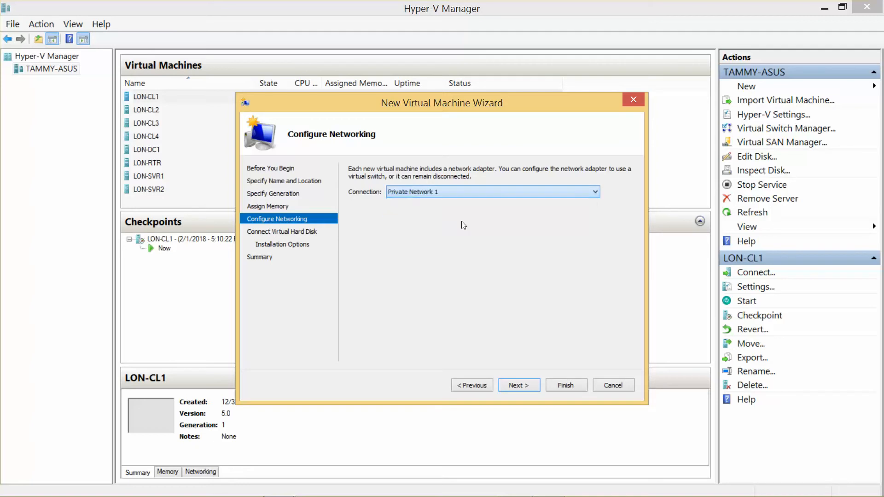
click(523, 383)
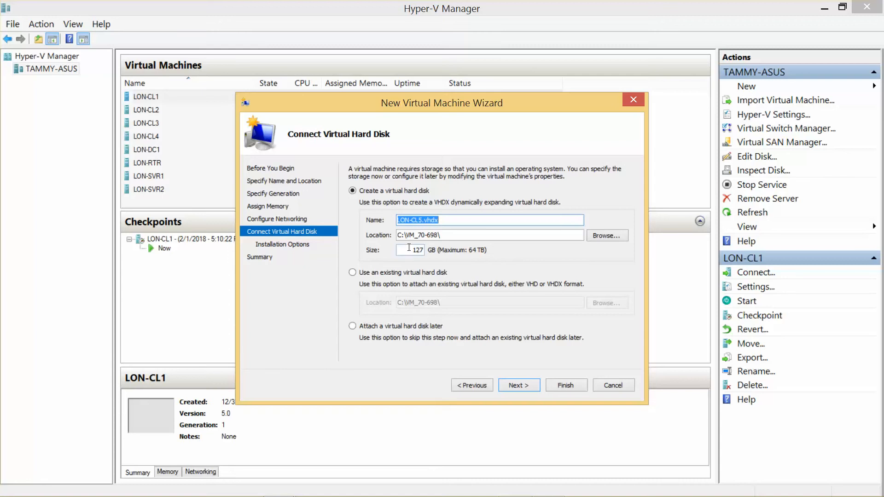
drag(409, 247, 484, 251)
text(60)
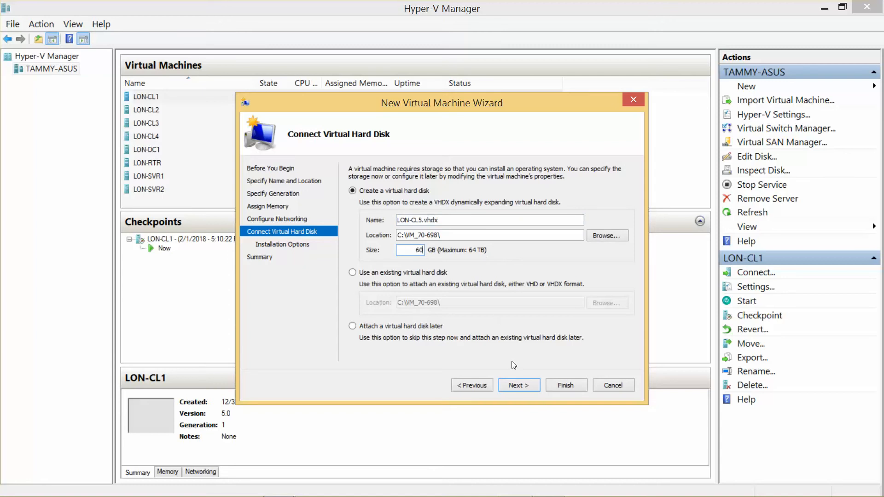
Step: Set Windows Media File\Windows10Install.iso as the boot image and finish creating LON-CL5
click(517, 388)
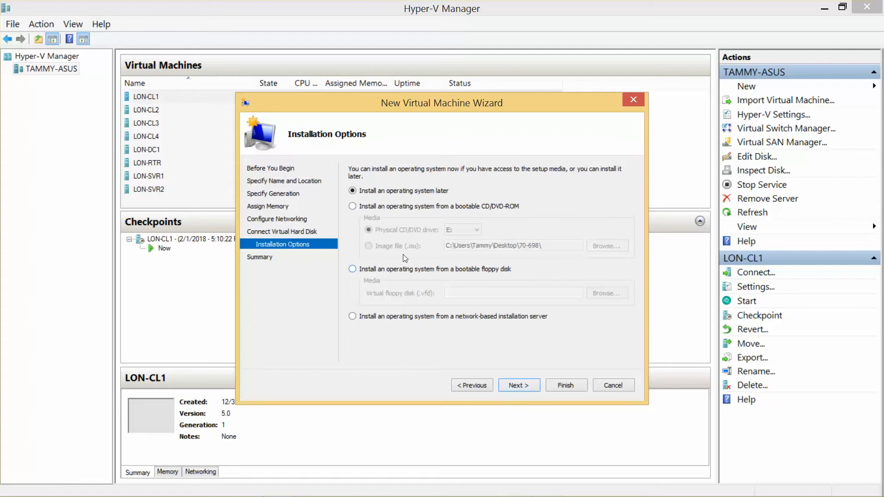
click(352, 206)
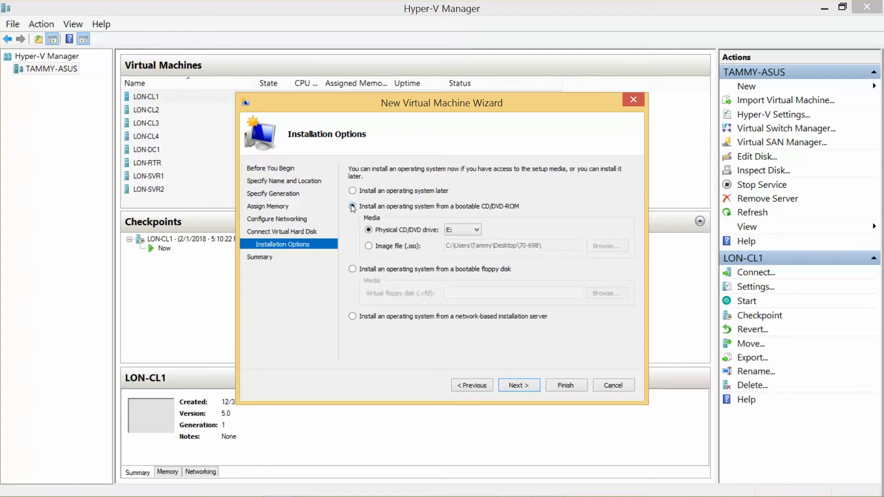
click(369, 246)
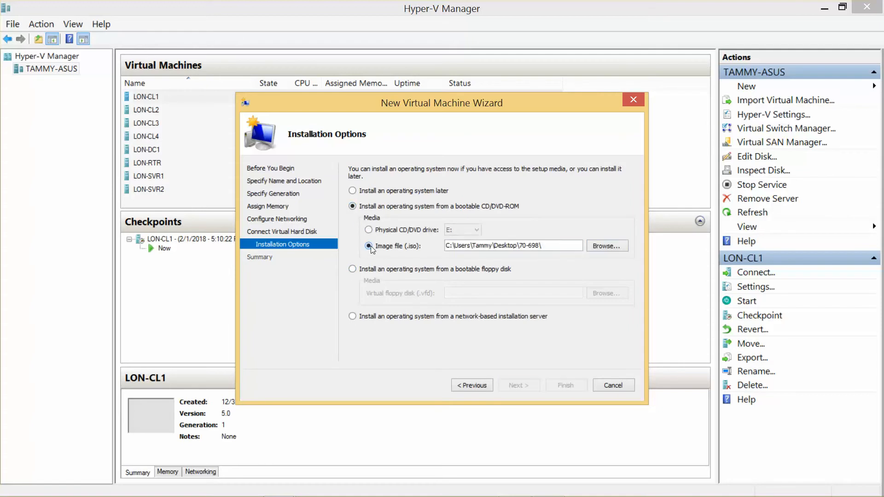
click(605, 247)
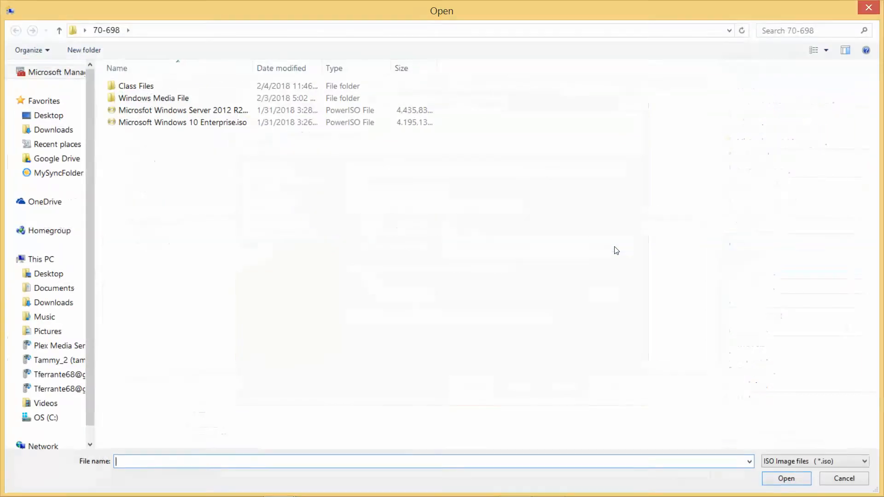
double_click(154, 98)
click(180, 87)
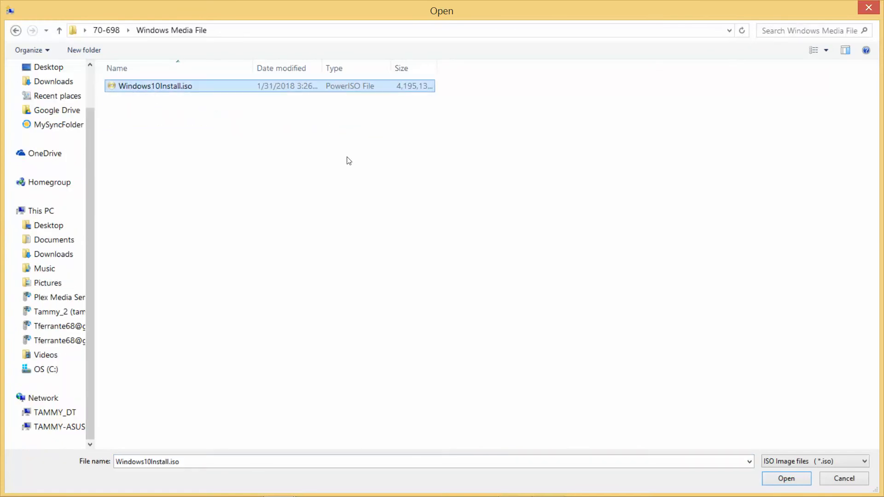
click(783, 480)
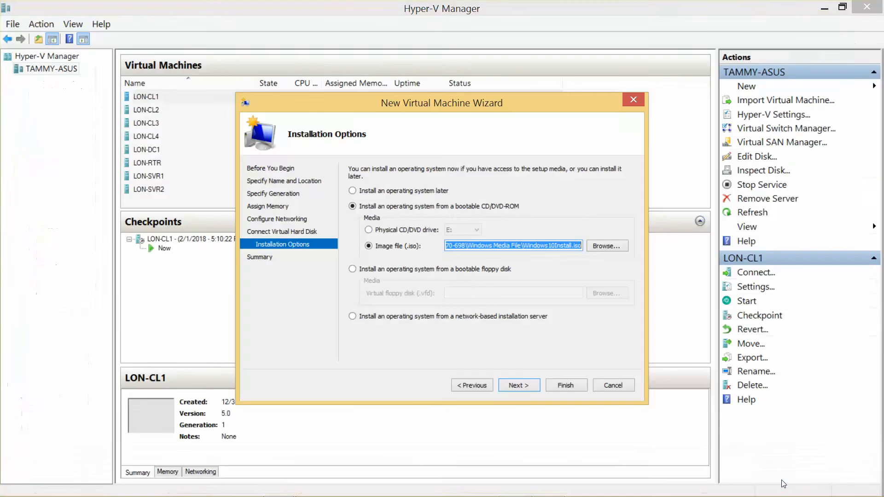
click(517, 387)
click(559, 389)
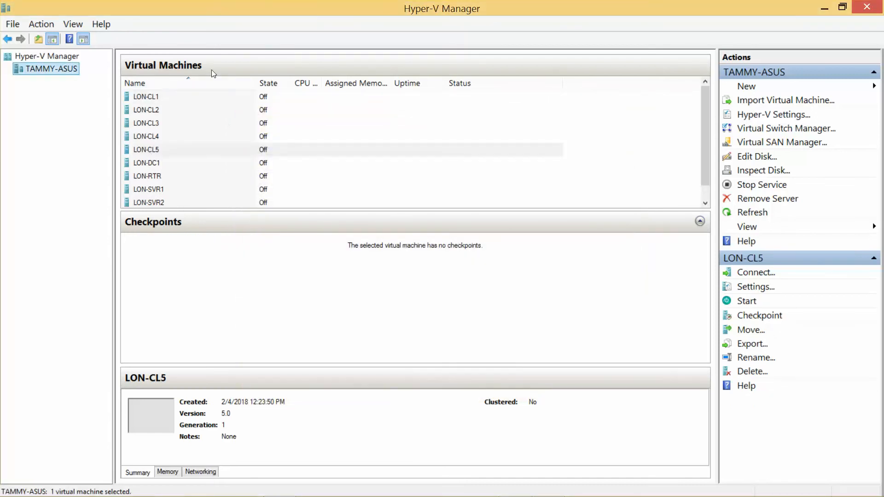
Step: Connect to LON-CL5, start it, and minimize Hyper-V Manager
double_click(148, 149)
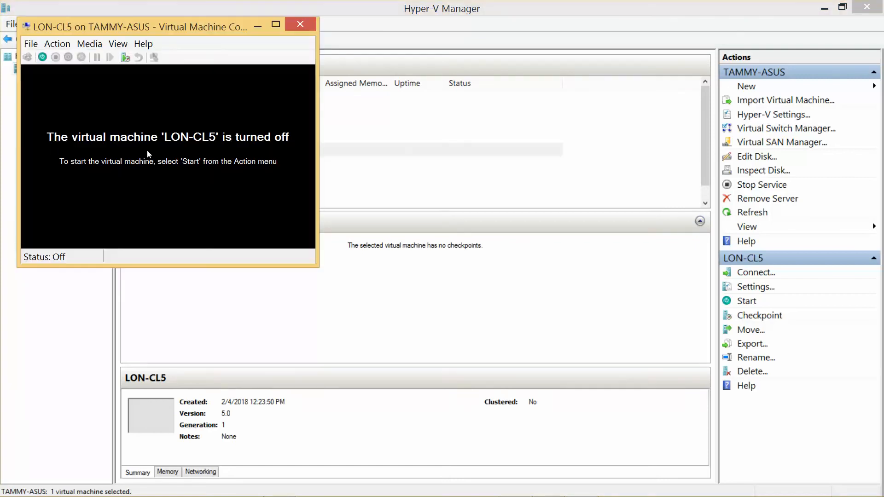
click(42, 58)
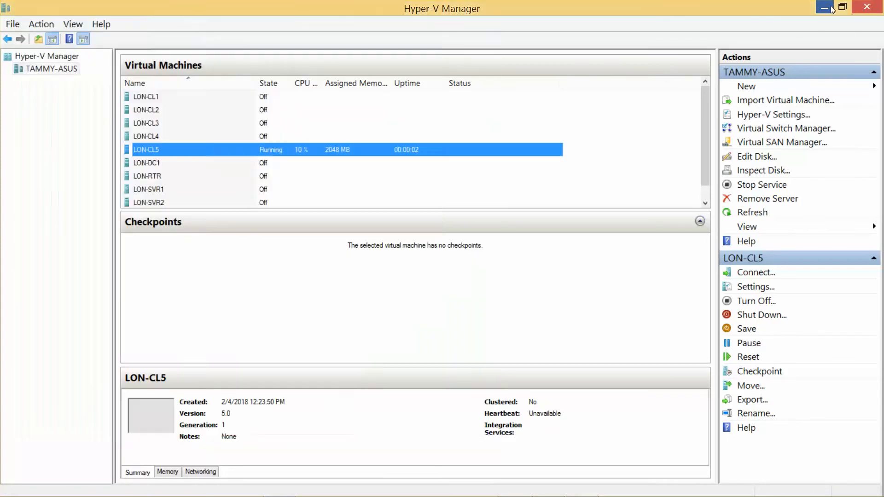
click(826, 8)
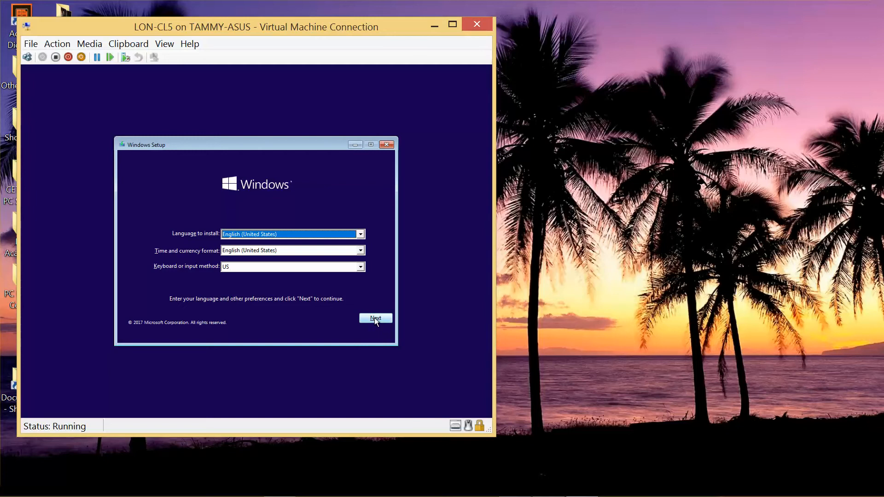
Step: Run Windows Setup with default language, accept the license, and custom-install onto Drive 0
click(375, 317)
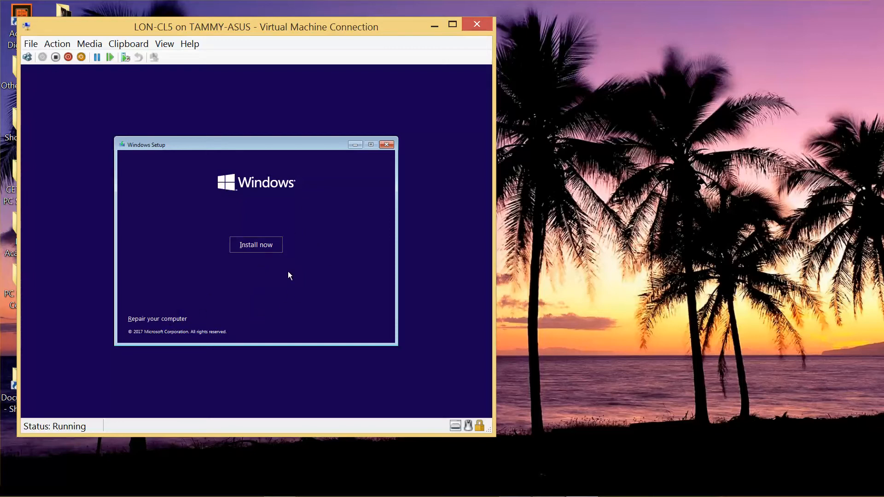
click(265, 250)
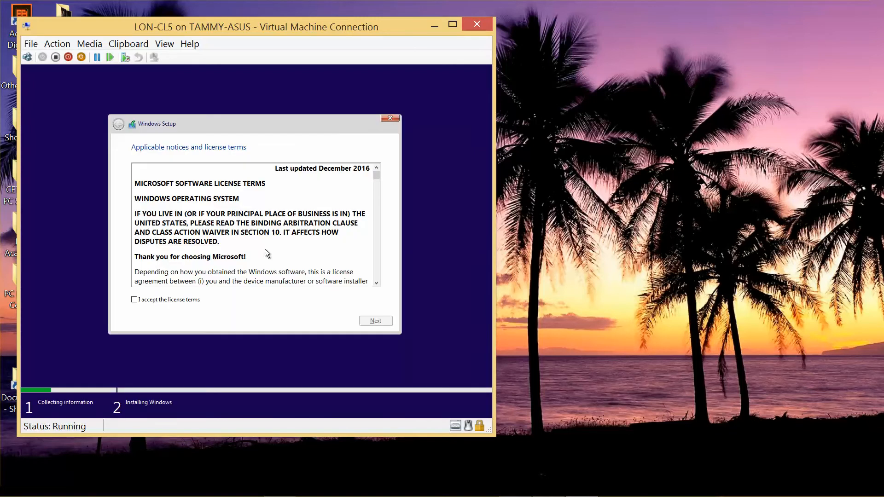
click(134, 300)
click(375, 321)
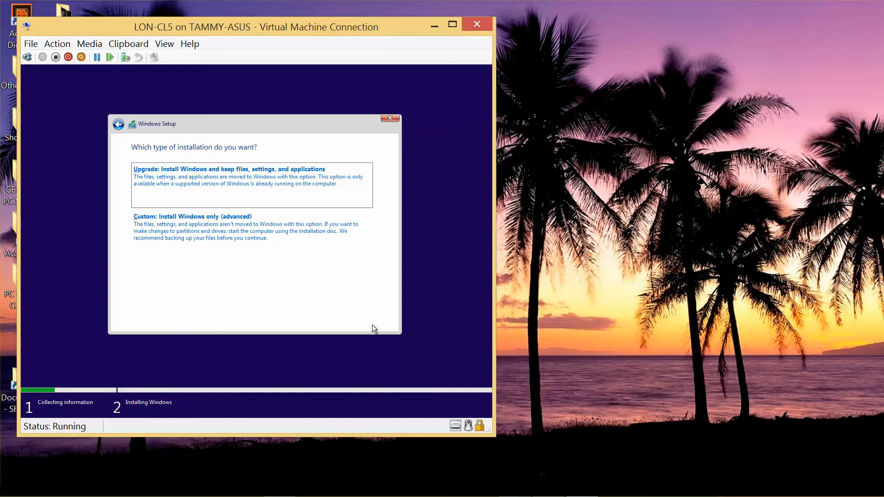
click(219, 236)
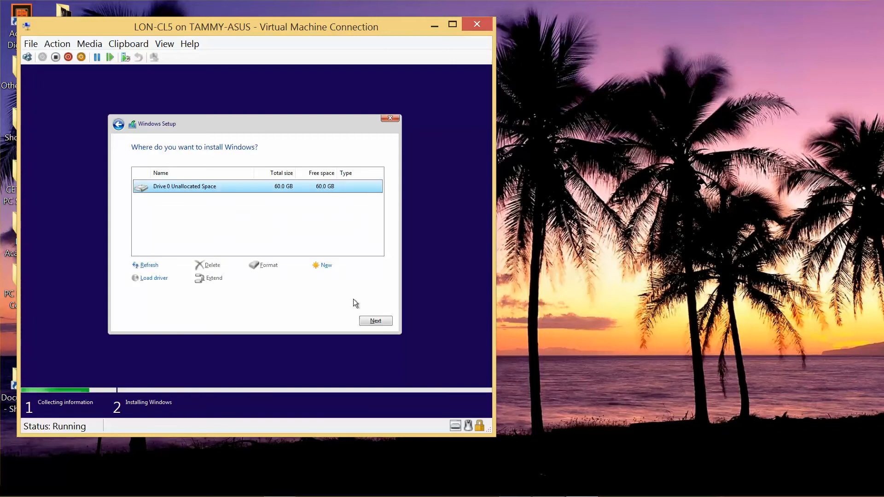
click(372, 319)
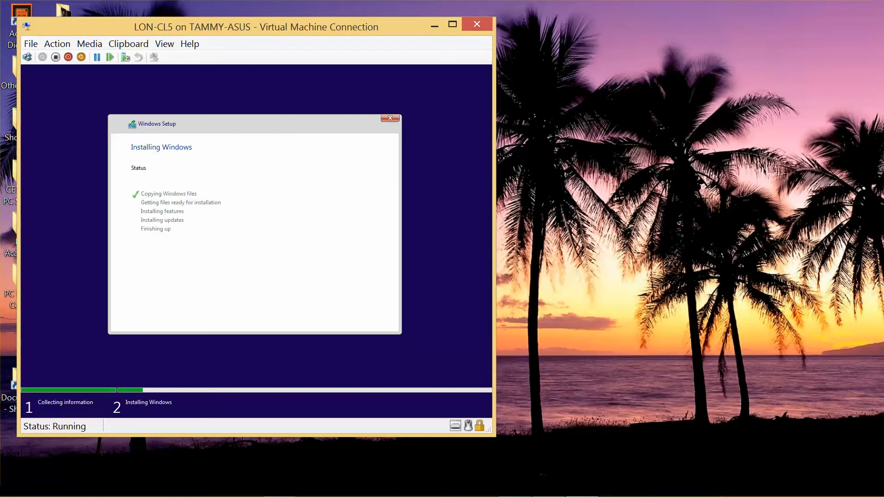
mouse_move(549, 494)
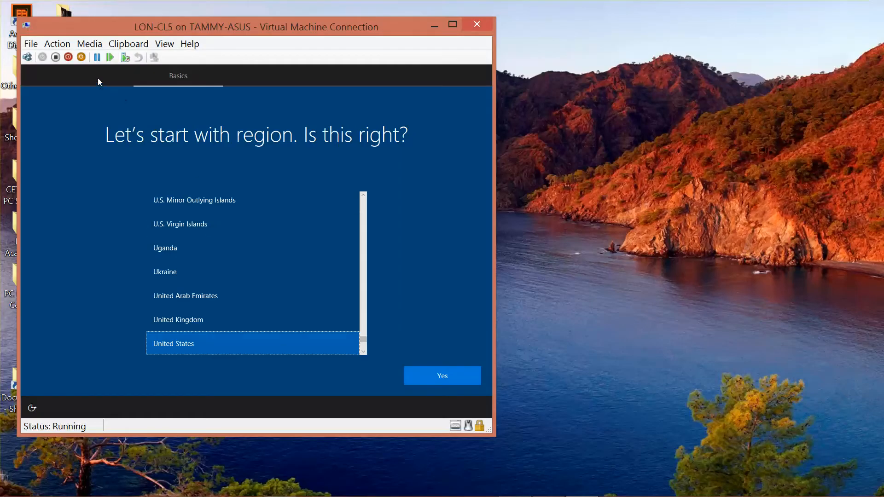
Step: Eject Windows10Install.iso from LON-CL5's DVD drive
click(89, 44)
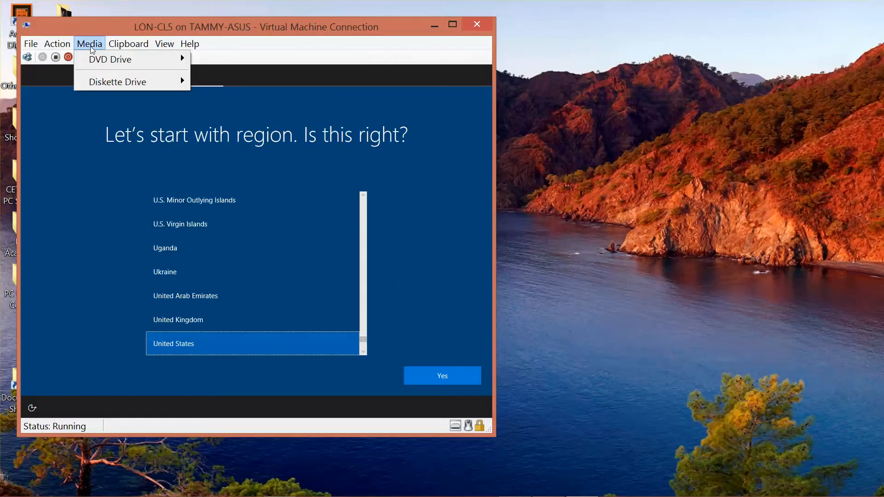
mouse_move(111, 66)
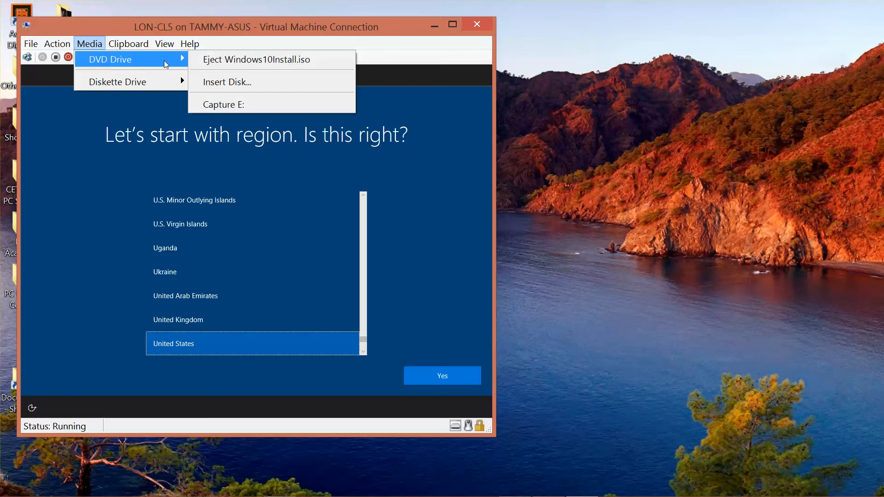
click(225, 62)
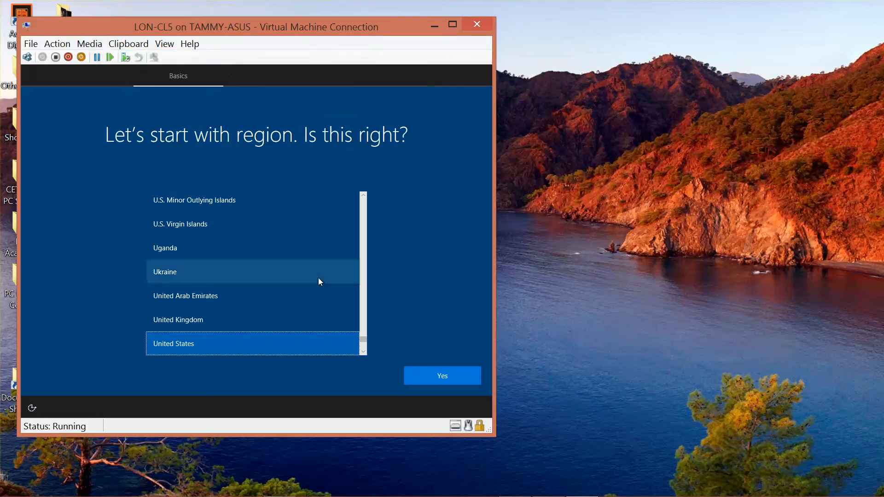
Step: Accept United States region and US keyboard layout, skipping a second layout
click(435, 374)
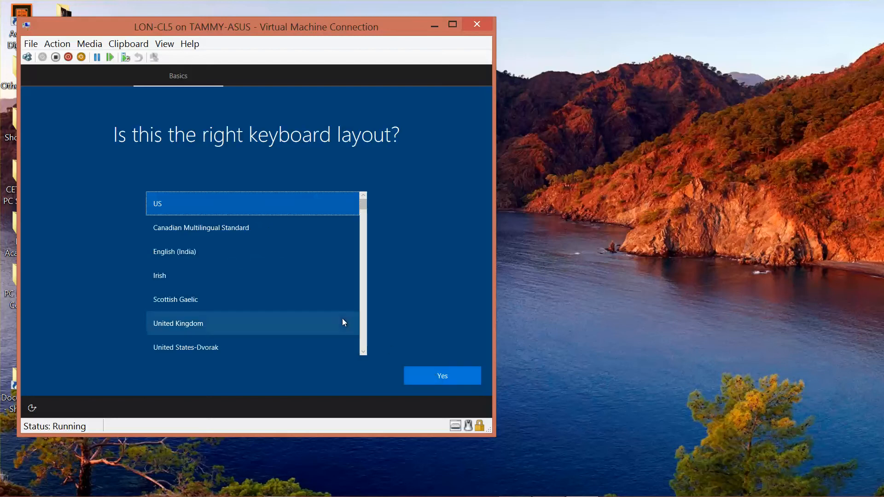
click(446, 376)
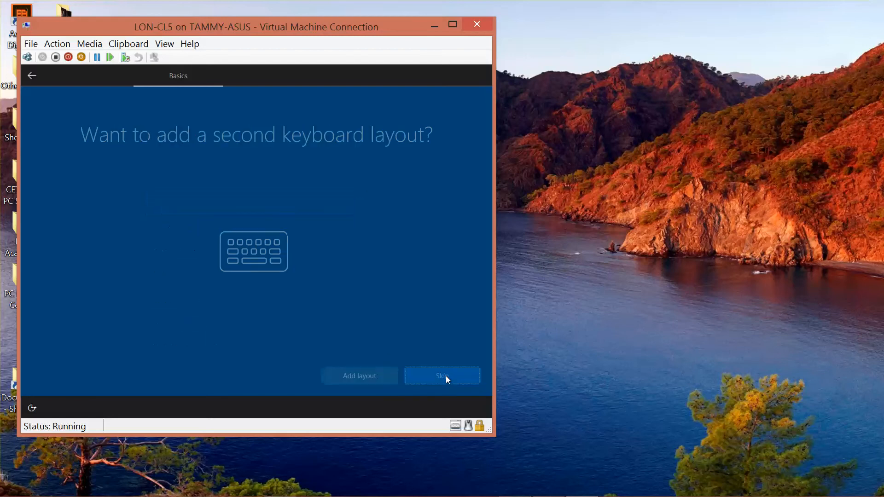
click(446, 379)
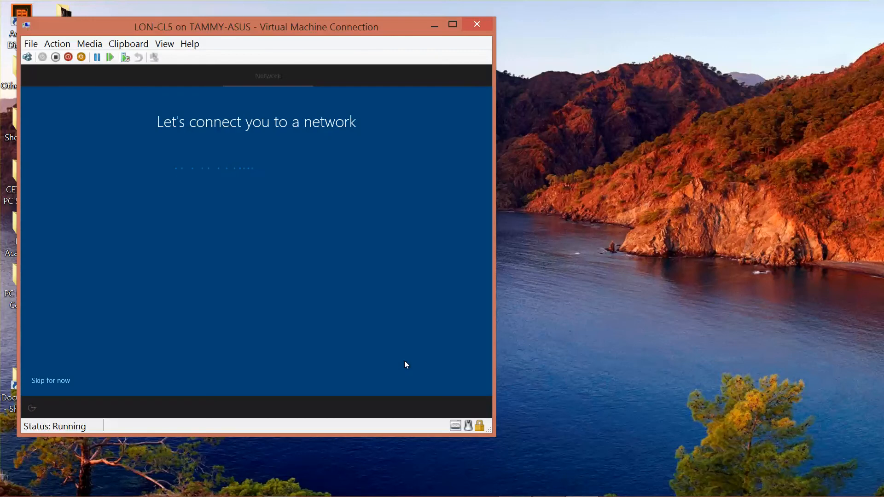
Step: Skip the network connection and name the local account Admin
click(54, 382)
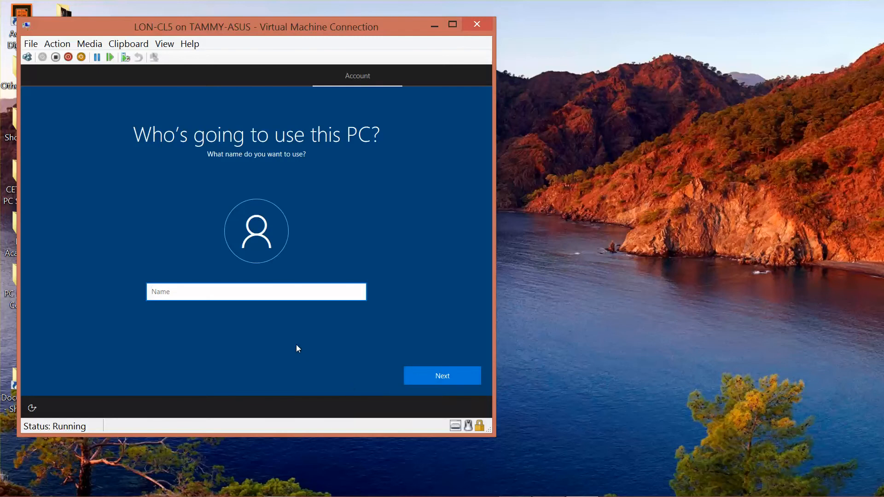
text(Admin)
click(438, 380)
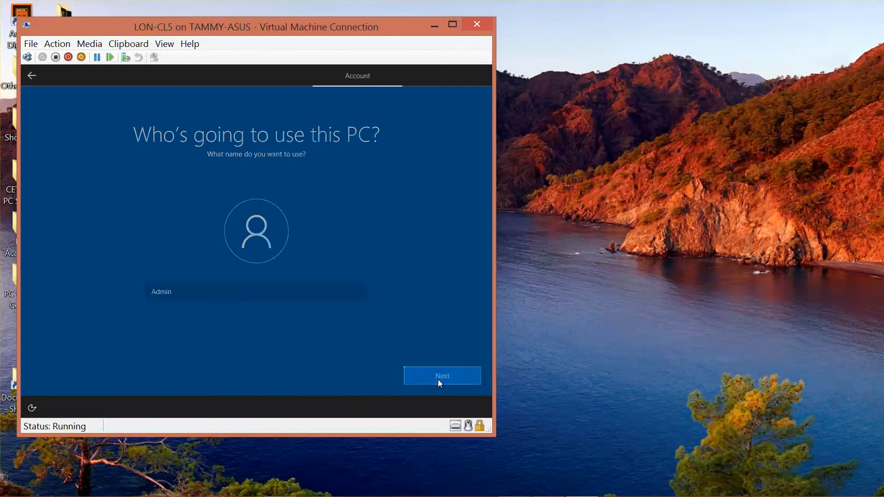
Step: Enter and confirm the account password, then add the password hint 'standard'
text(Pa)
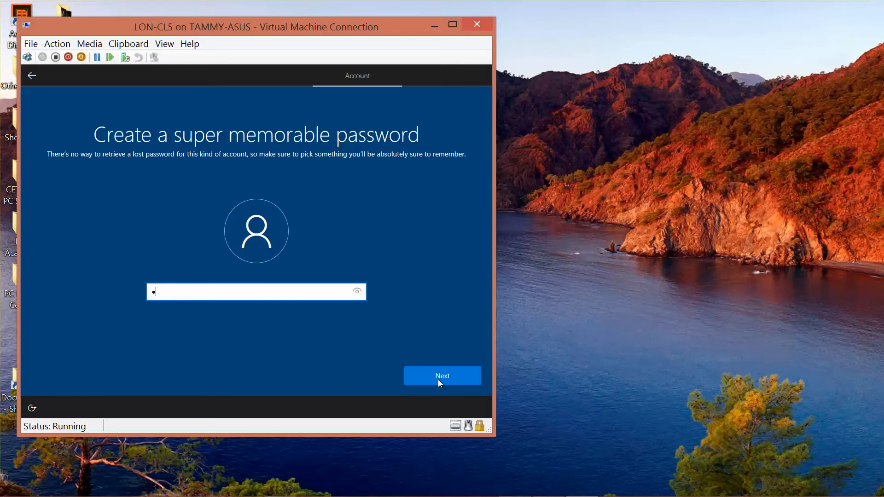
text($$w0rd)
click(438, 380)
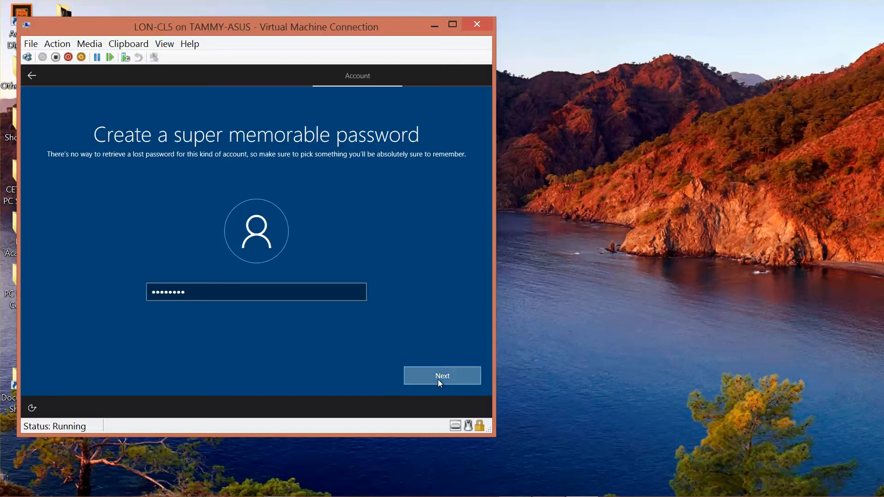
text(Pa$$)
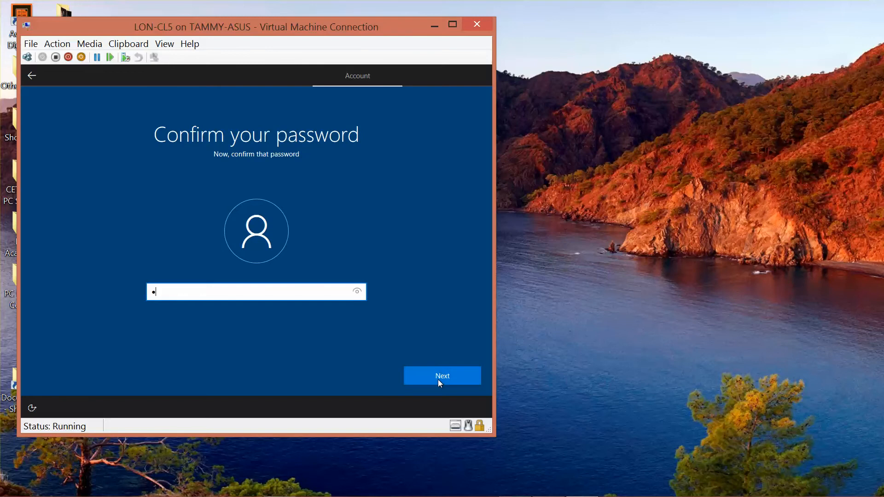
text(w0rd)
click(358, 292)
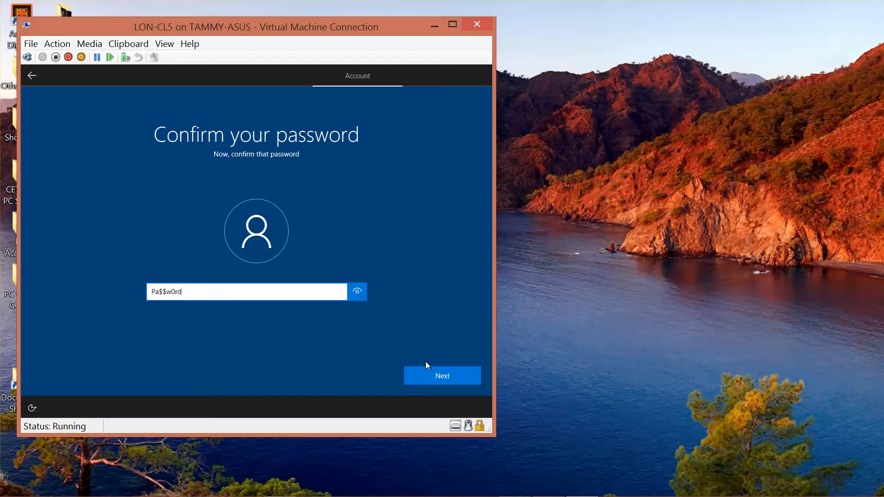
click(450, 387)
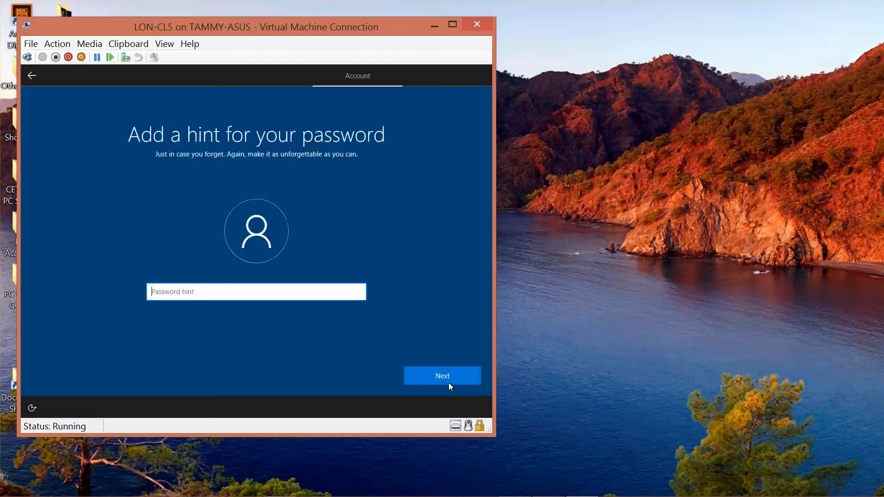
text(standard)
click(454, 376)
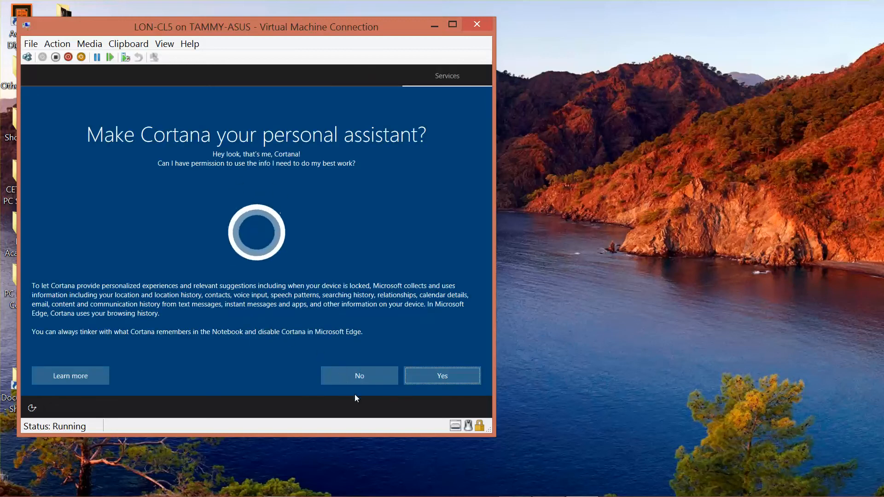
Step: Decline Cortana and accept the default device privacy settings
click(355, 382)
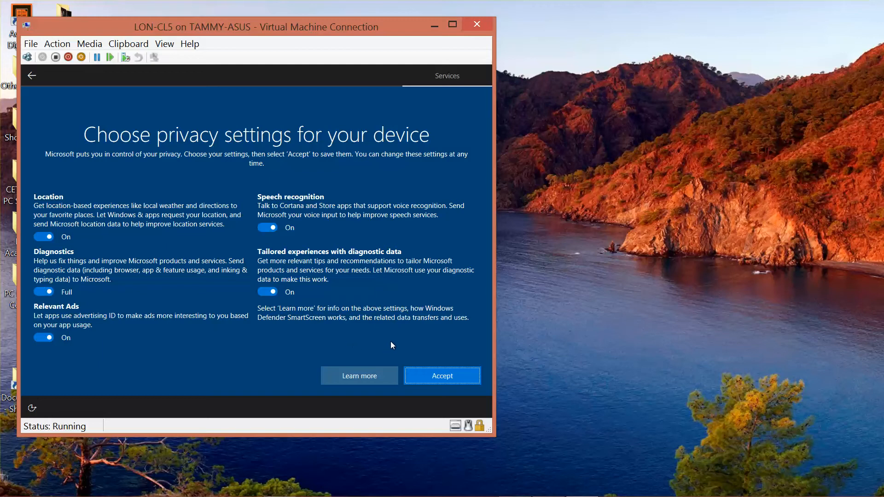
click(455, 378)
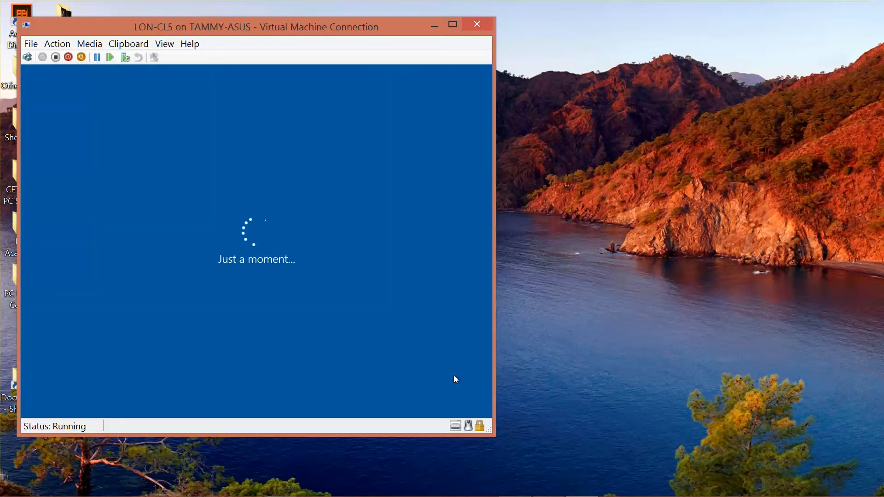
Step: Wait for LON-CL5 to reach the desktop, then switch to Hyper-V Manager
mouse_move(506, 496)
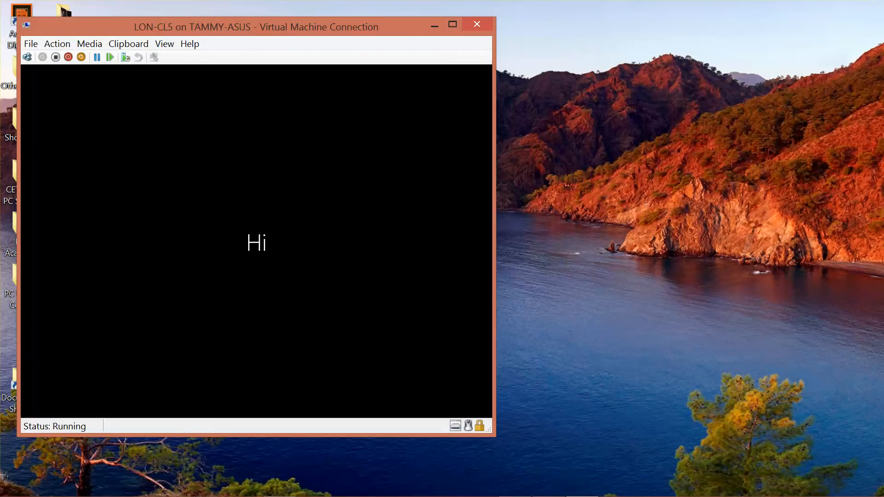
mouse_move(547, 495)
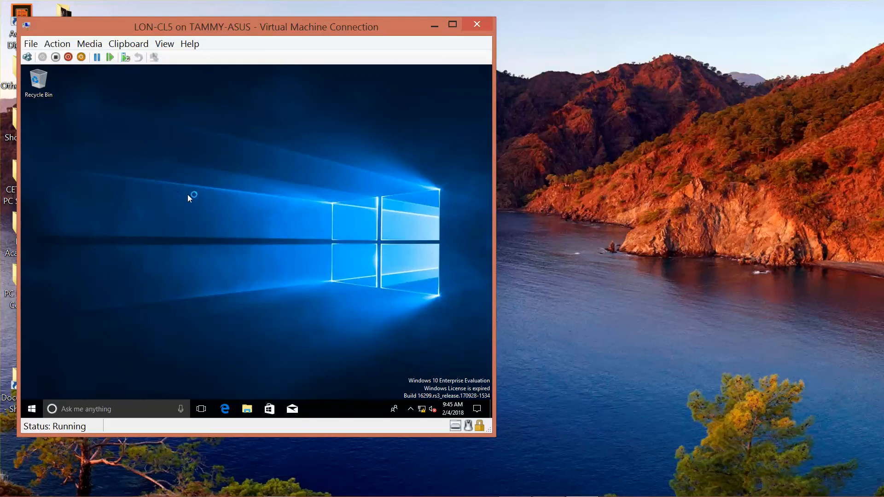
mouse_move(276, 495)
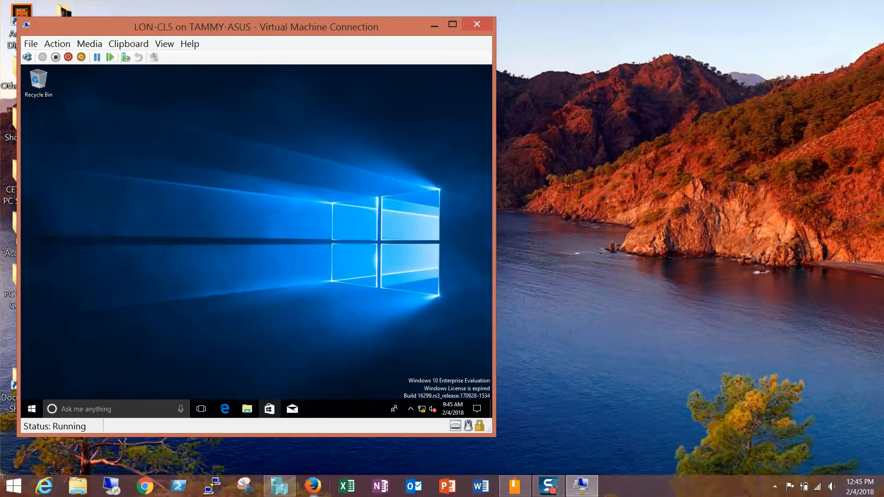
click(289, 488)
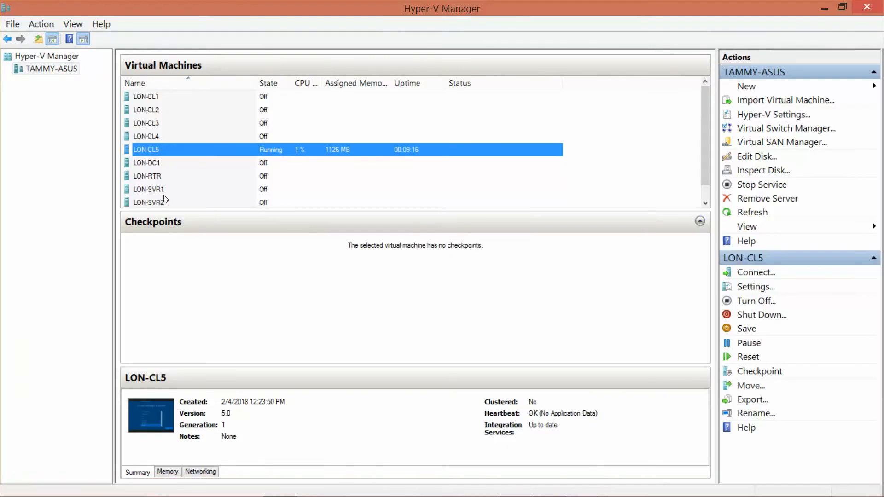
Step: Start LON-DC1 in its own connection window, move it aside, and bring LON-CL5 back to the front
double_click(156, 165)
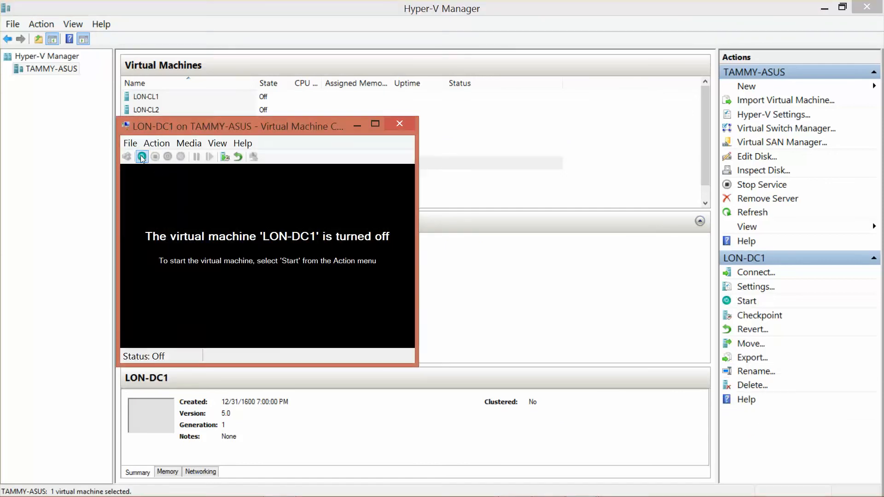
click(142, 156)
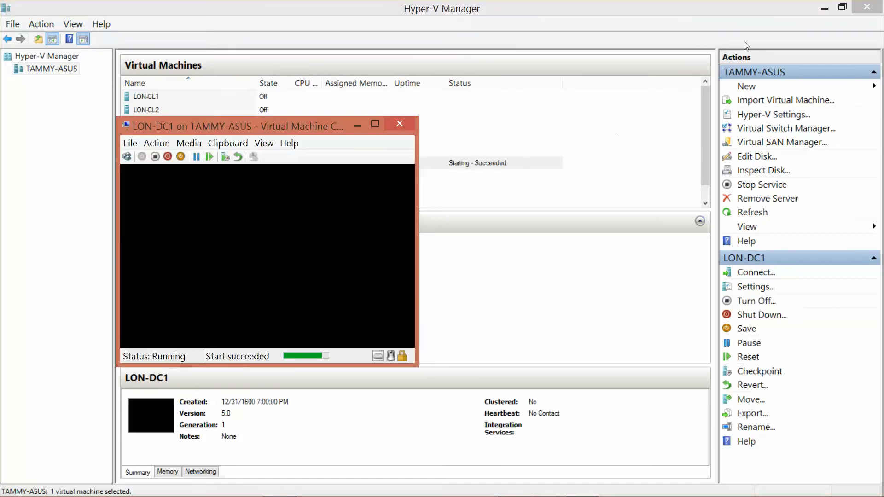
click(825, 9)
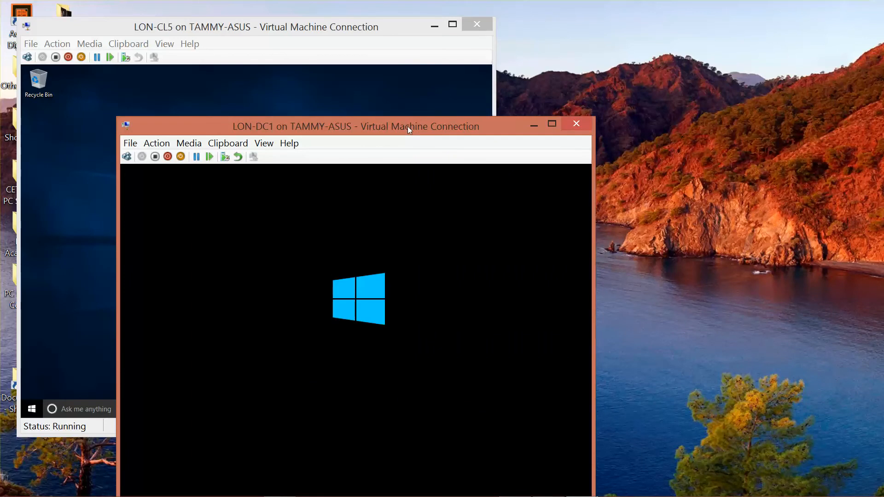
drag(407, 127, 562, 81)
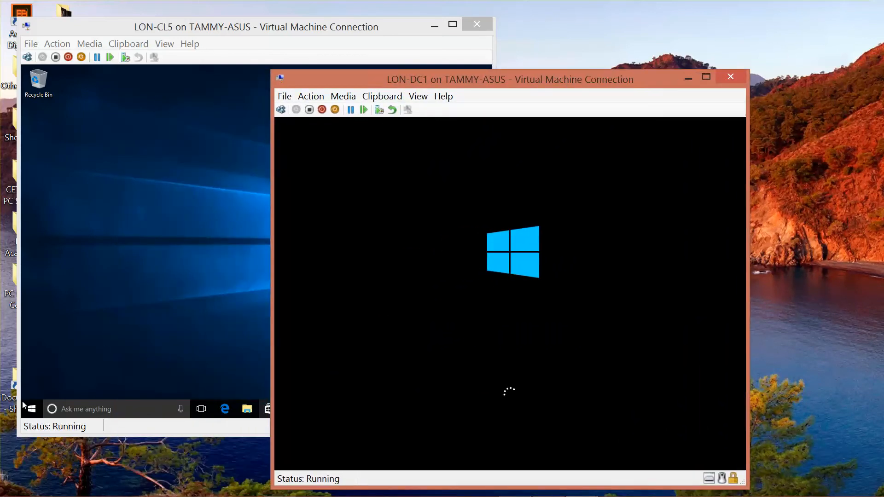
click(145, 311)
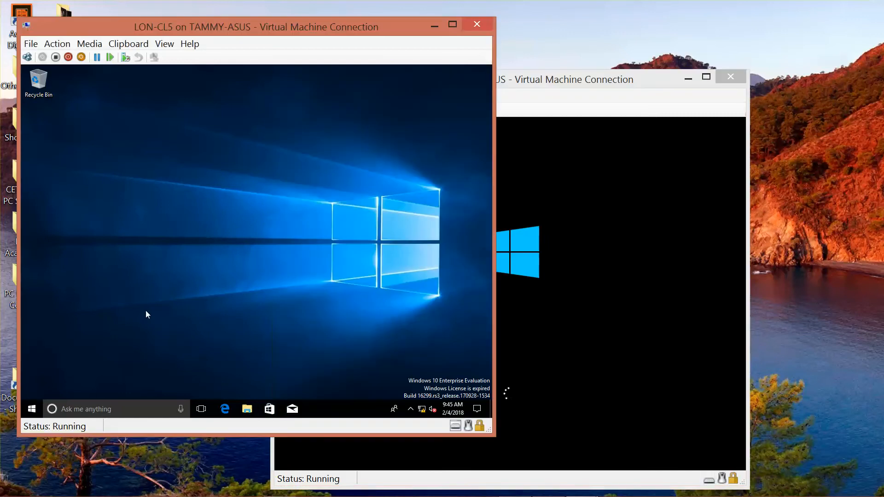
Step: Open LON-CL5's System About page and search its settings for 'workgroup'
right_click(33, 413)
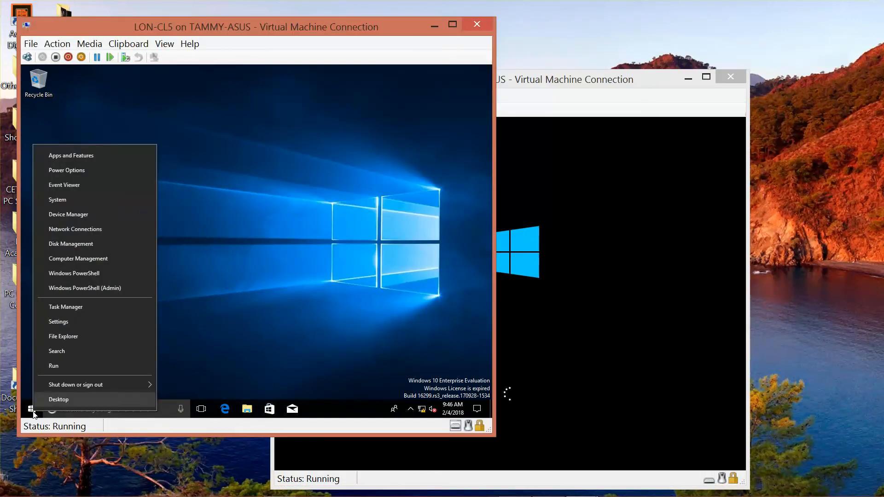
click(83, 202)
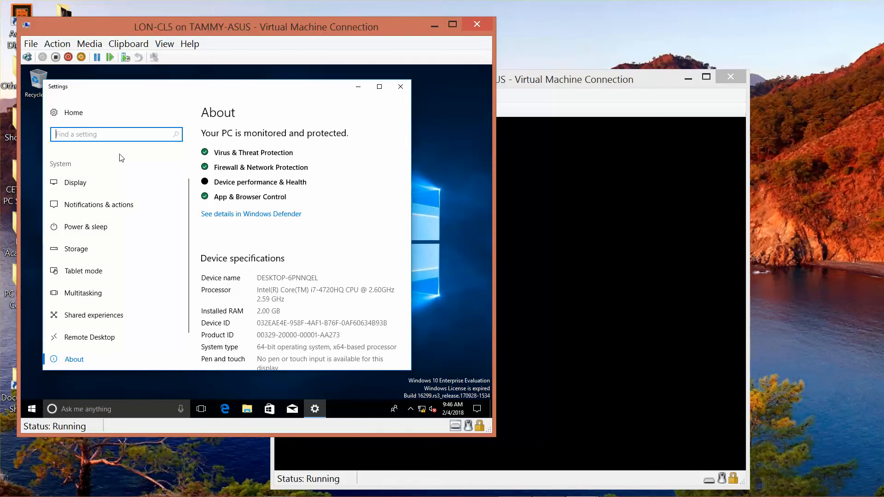
text(workgroup)
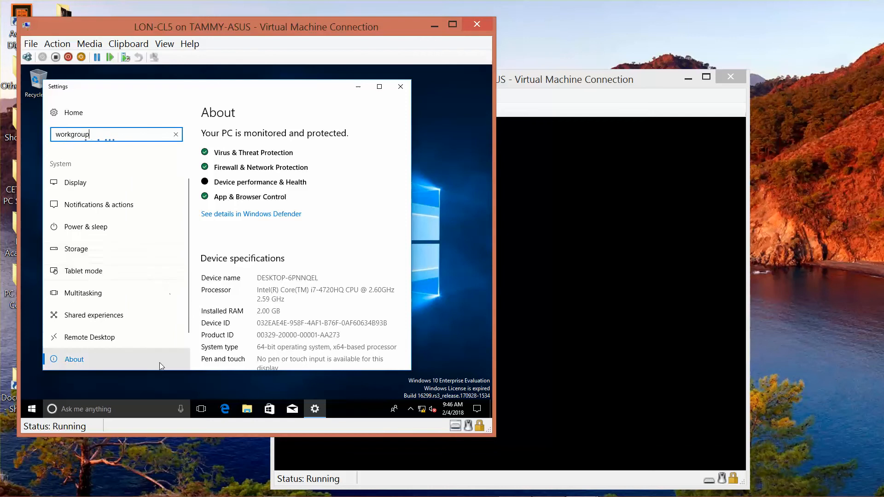
Step: Open the host's quick system tools menu from its Start button
mouse_move(43, 495)
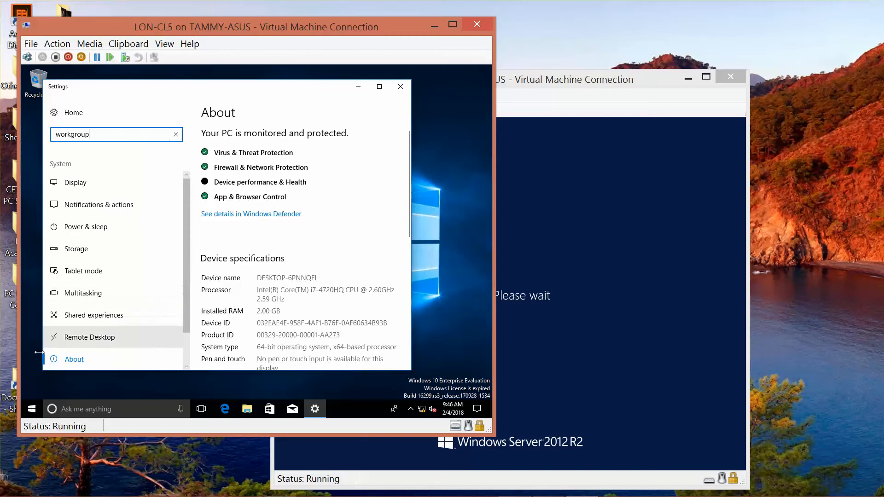
mouse_move(5, 496)
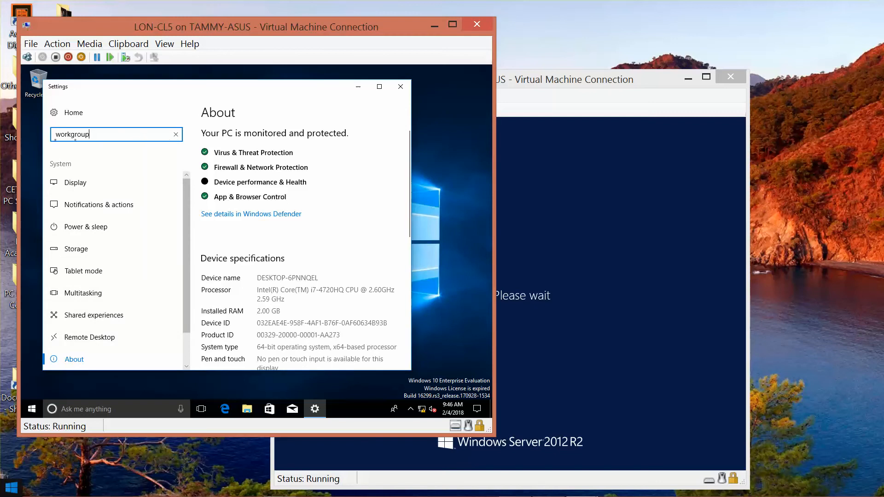
right_click(5, 496)
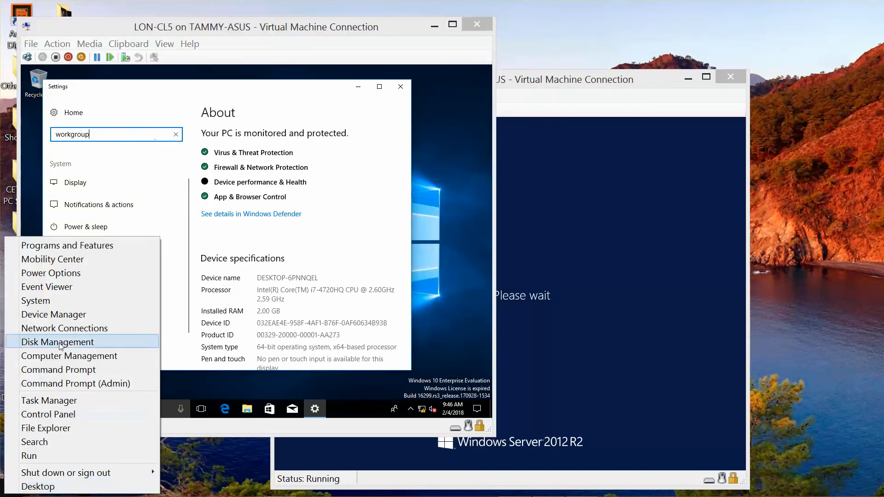
Step: Open the host's System page, view its computer name and workgroup, then close everything unchanged
click(65, 300)
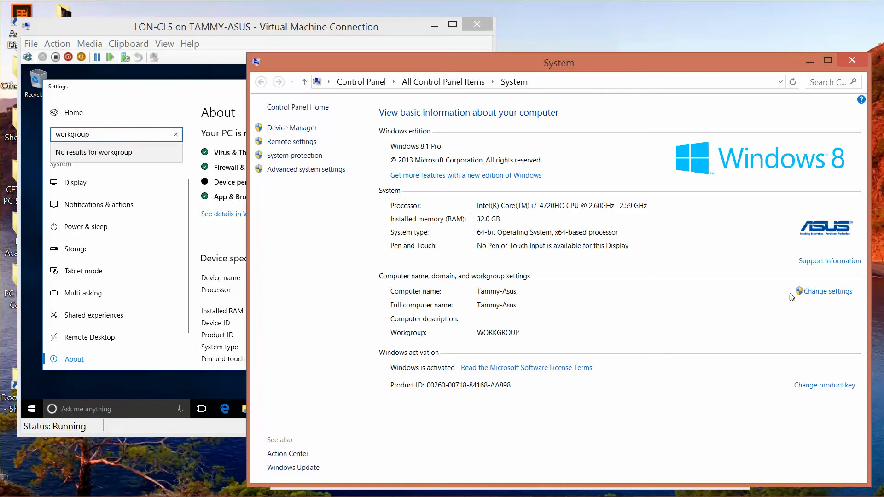
click(813, 293)
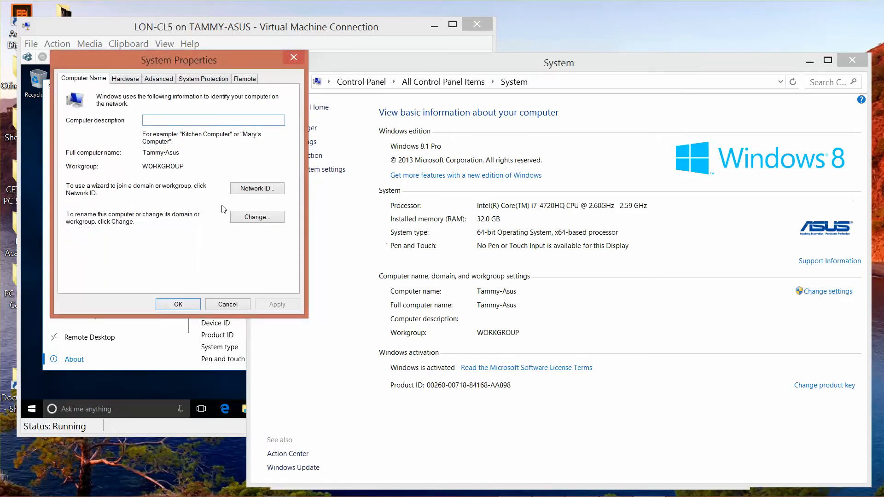
click(255, 219)
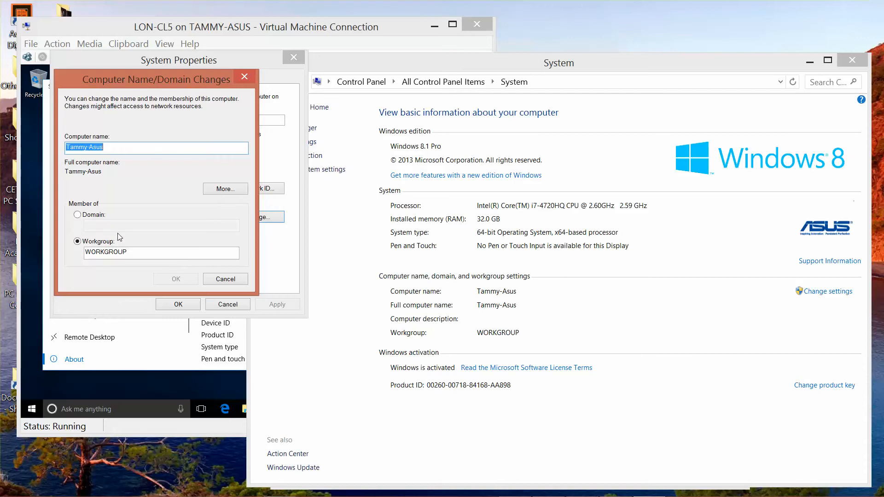
click(244, 77)
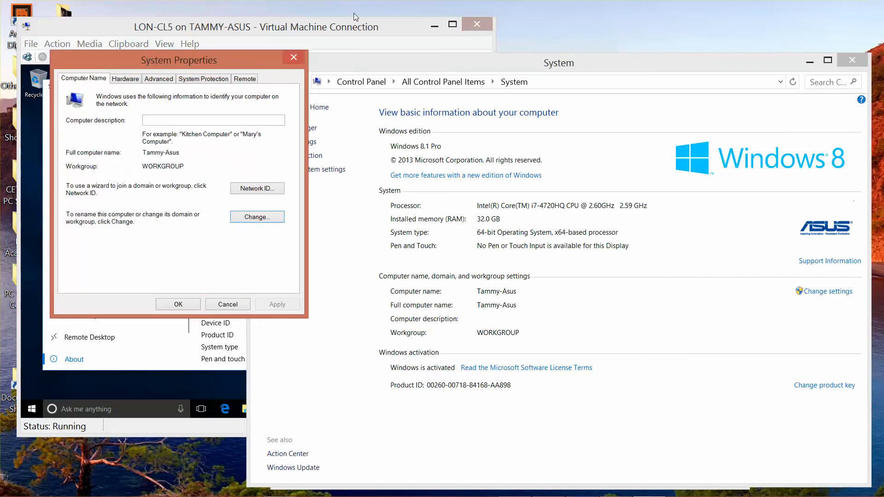
click(293, 57)
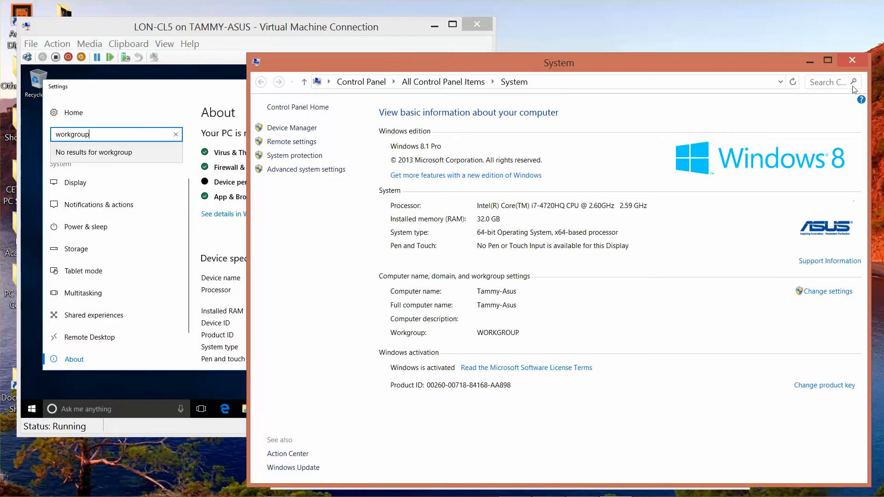
click(853, 63)
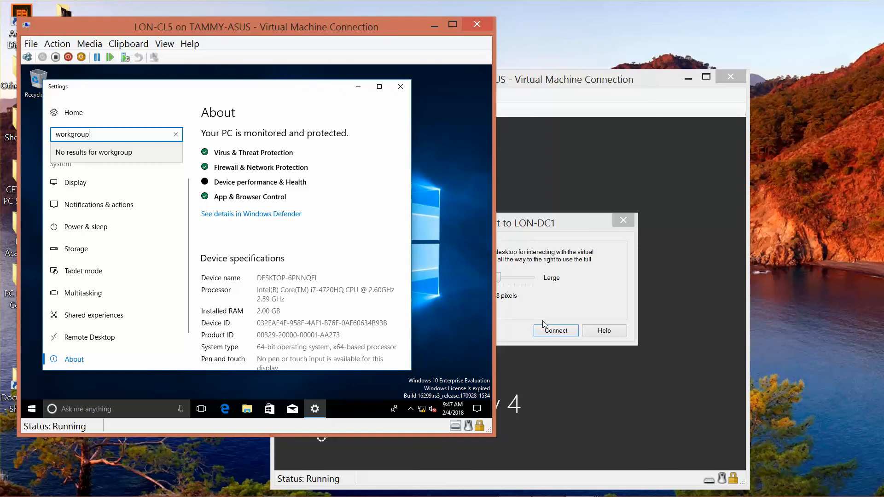
Step: Sign in to LON-DC1 as ADATUM\Administrator with the account password, then minimize its window
click(553, 330)
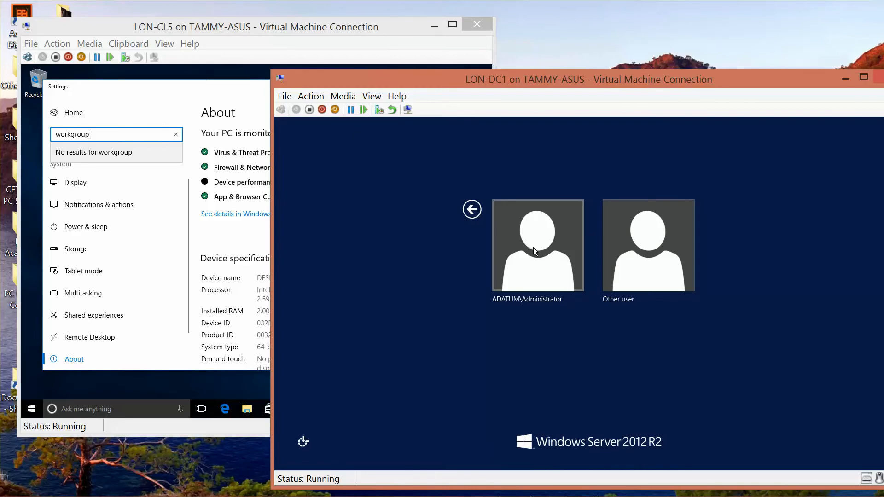
click(534, 248)
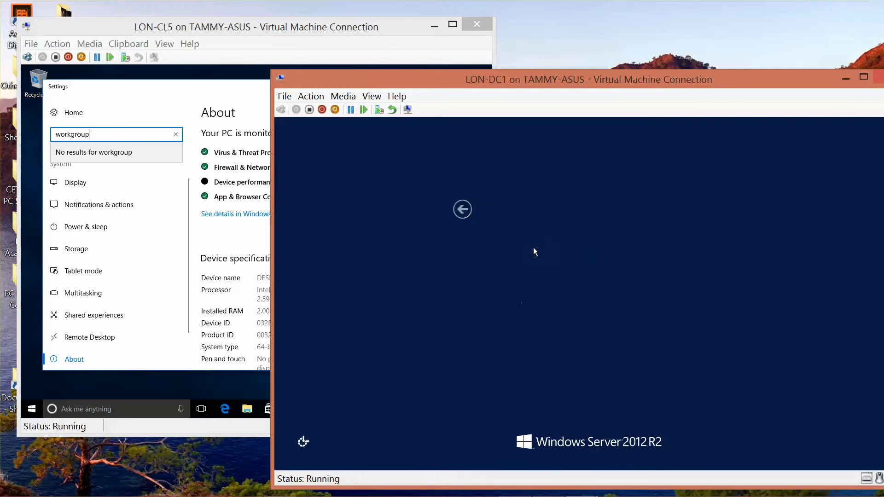
text(Pa)
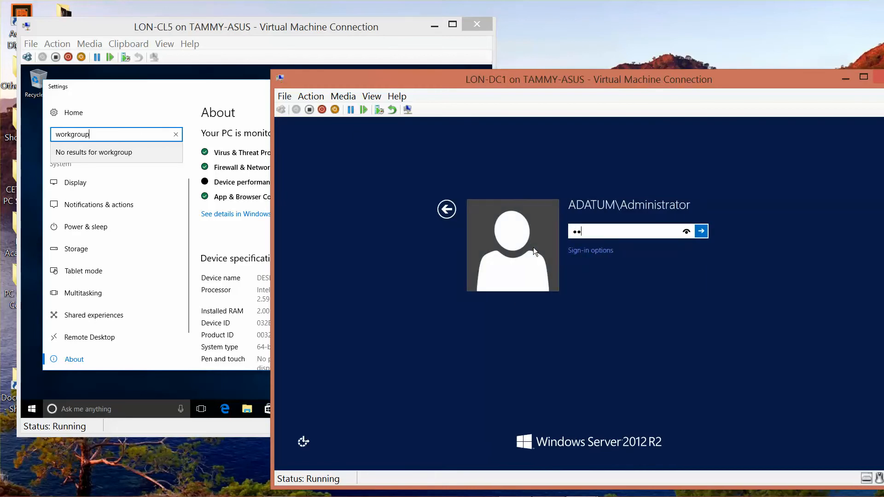
text($$w0rd)
key(Return)
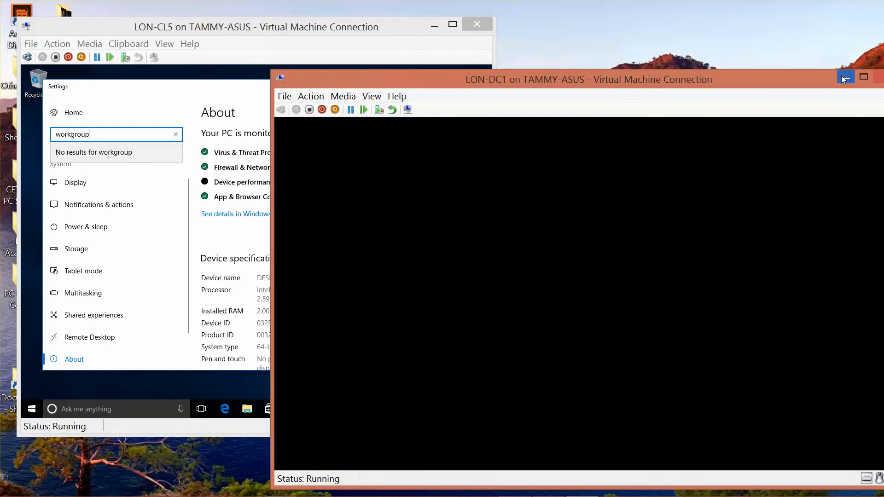
click(845, 77)
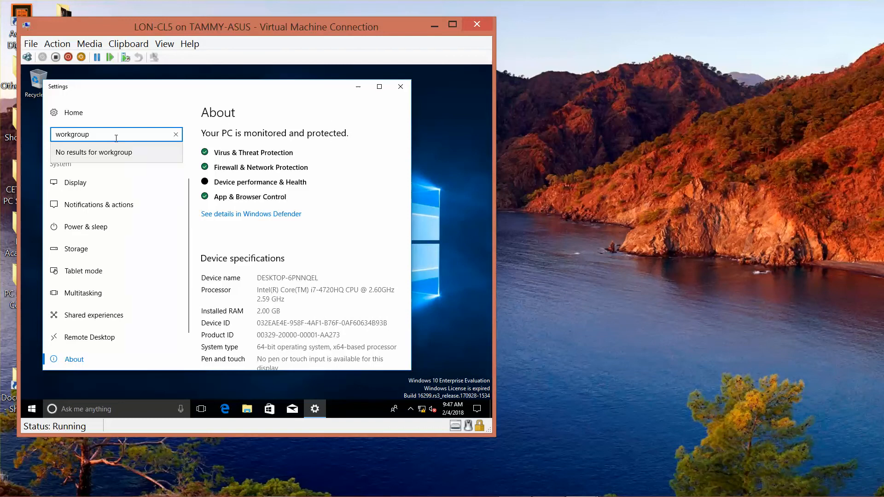
Step: Scroll LON-CL5's About page and open Rename this PC, cancelling without renaming
key(Tab)
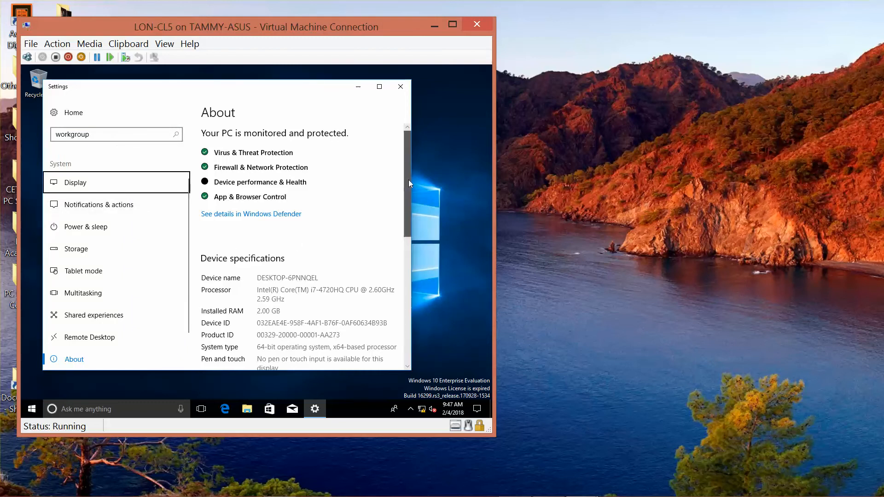
drag(408, 180, 430, 250)
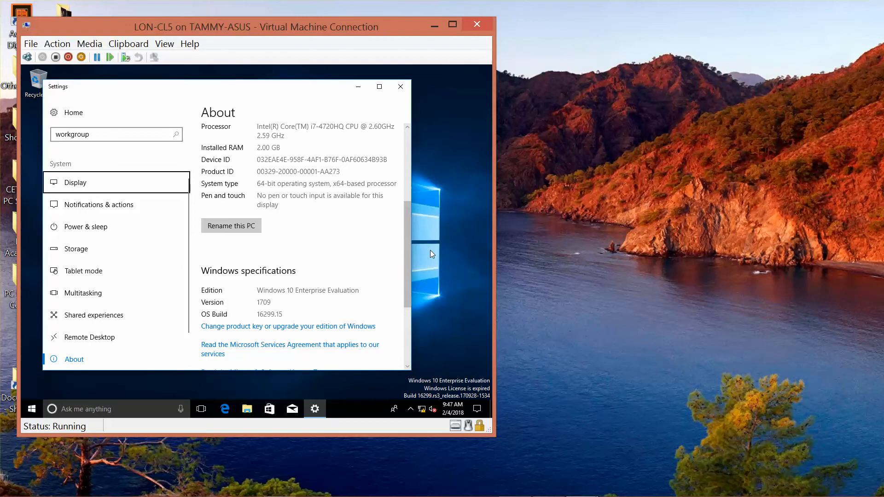
click(241, 227)
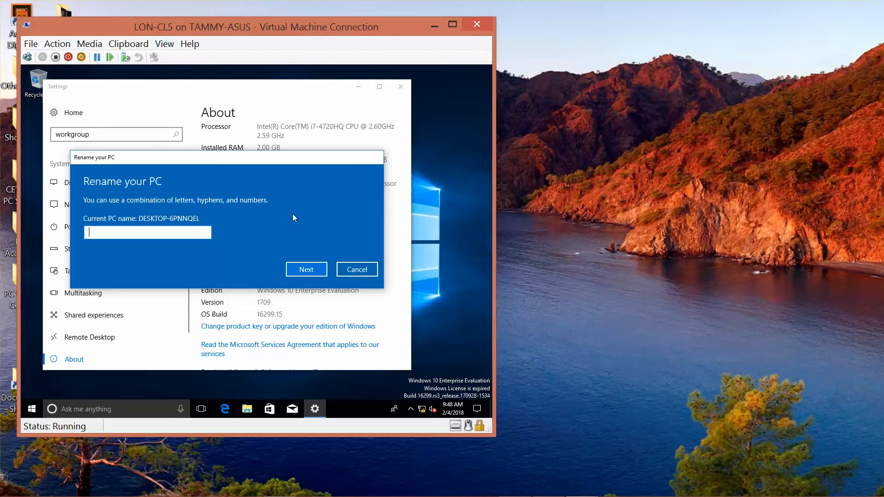
click(368, 271)
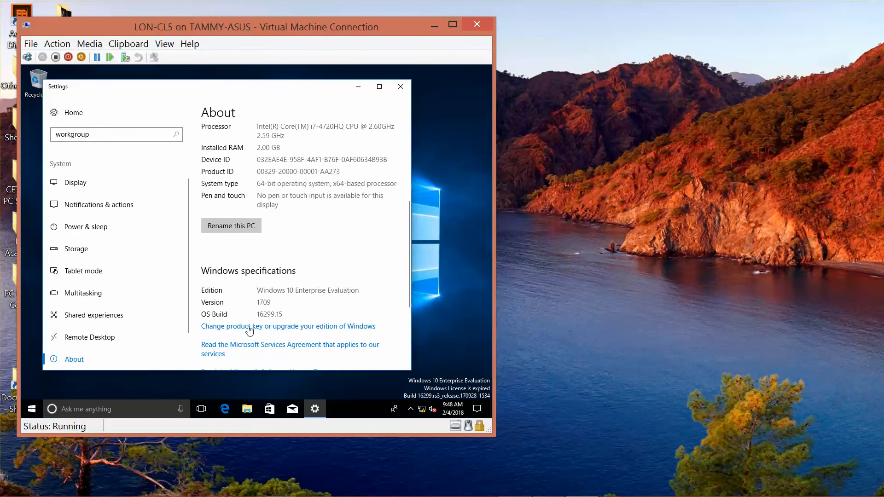
Step: Search Settings for 'domain', maximize the Settings window, then close it
click(119, 134)
key(BackSpace)
key(BackSpace)
key(BackSpace)
key(BackSpace)
key(BackSpace)
key(BackSpace)
key(BackSpace)
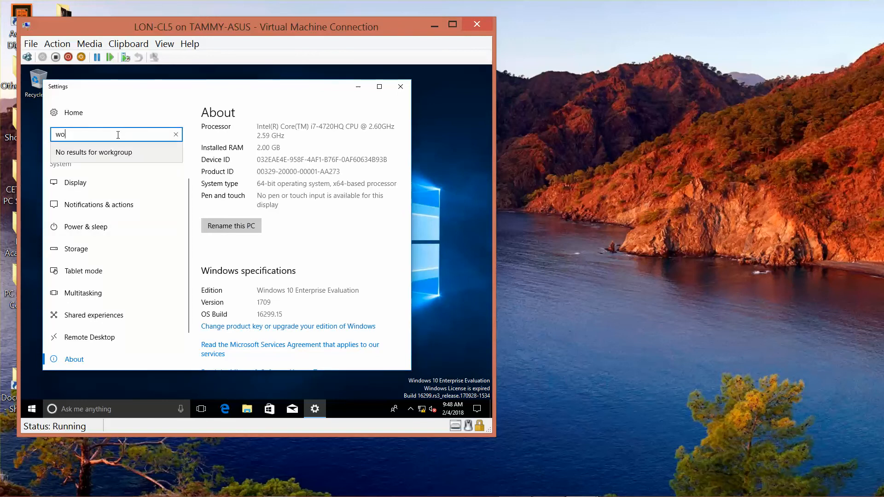
key(BackSpace)
key(BackSpace)
text(domain)
key(Tab)
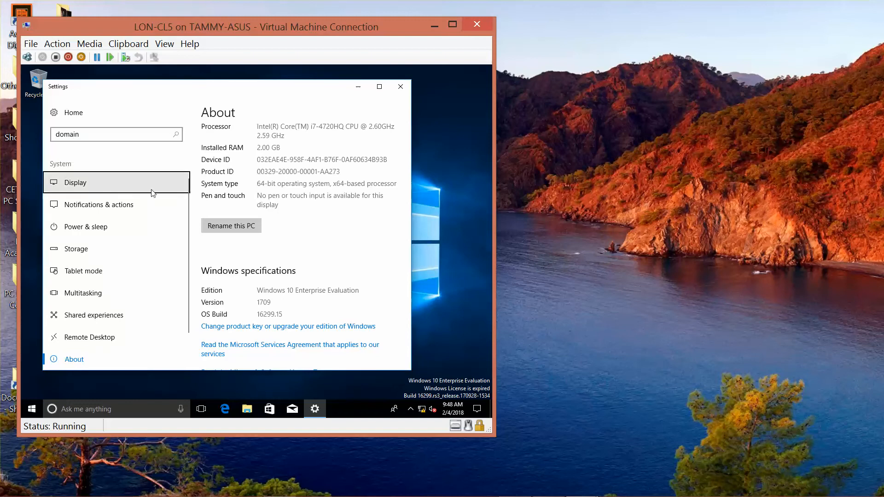
click(380, 86)
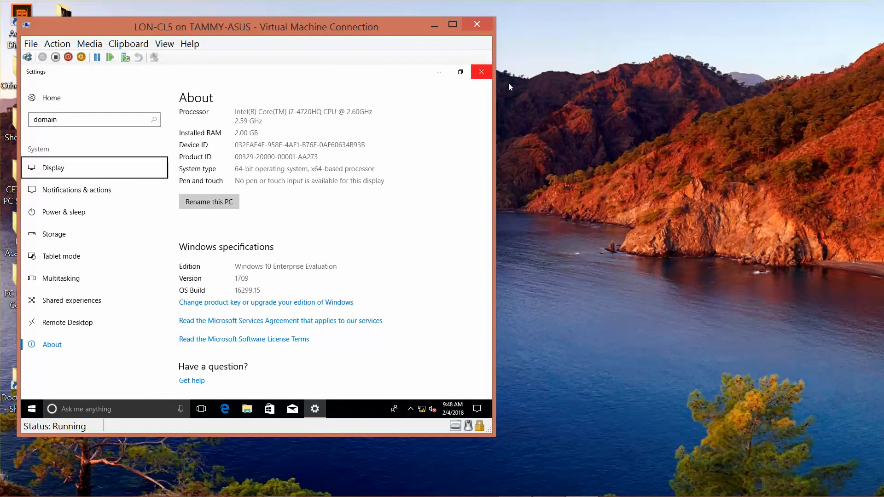
click(486, 74)
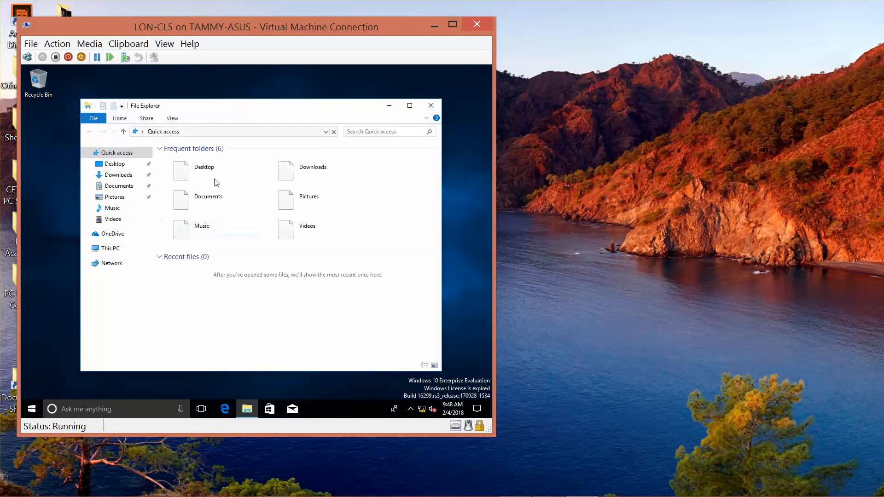
Step: Reach Control Panel via File Explorer, search 'workgroup', and open Computer Name/Domain Changes for DESKTOP-6PNNQEL
click(210, 131)
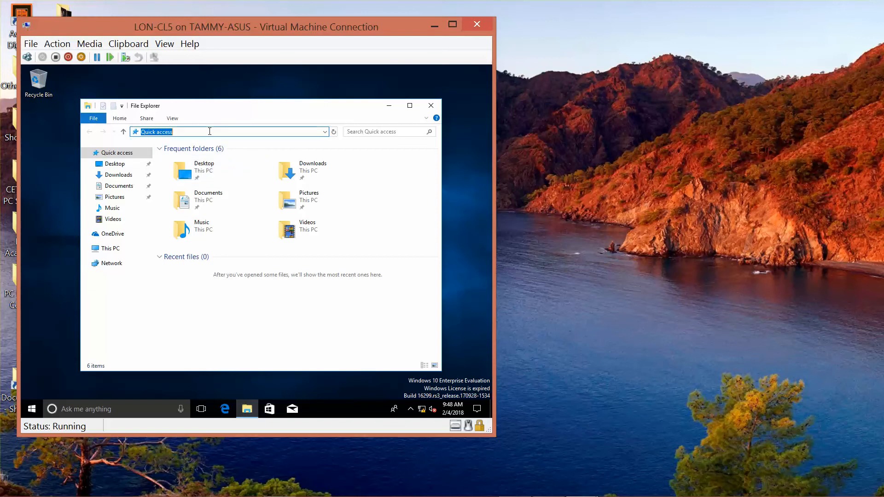
text(control pan)
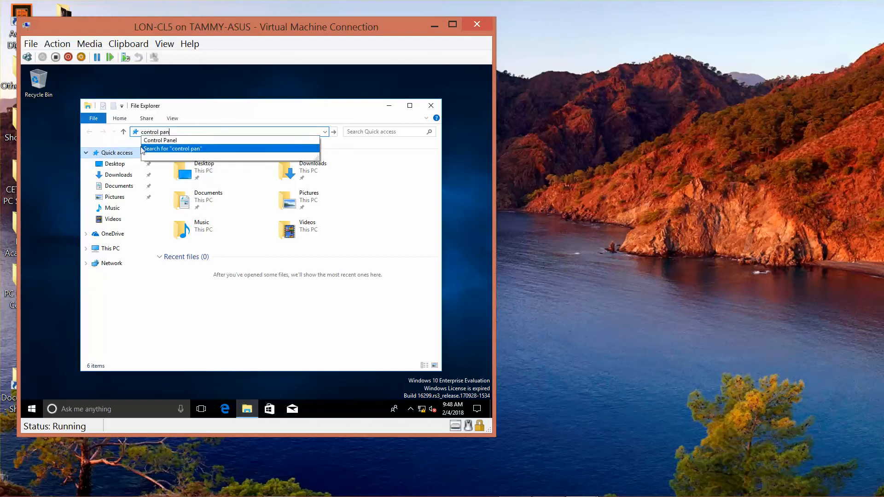
click(159, 140)
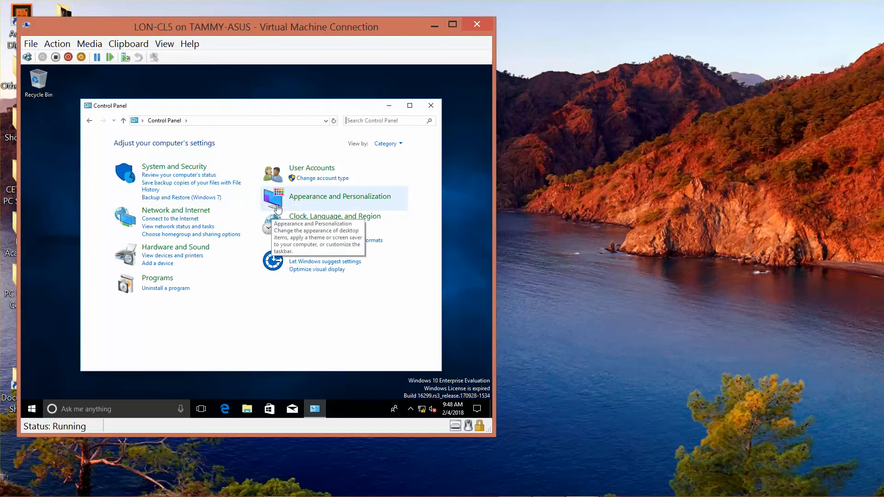
text(work)
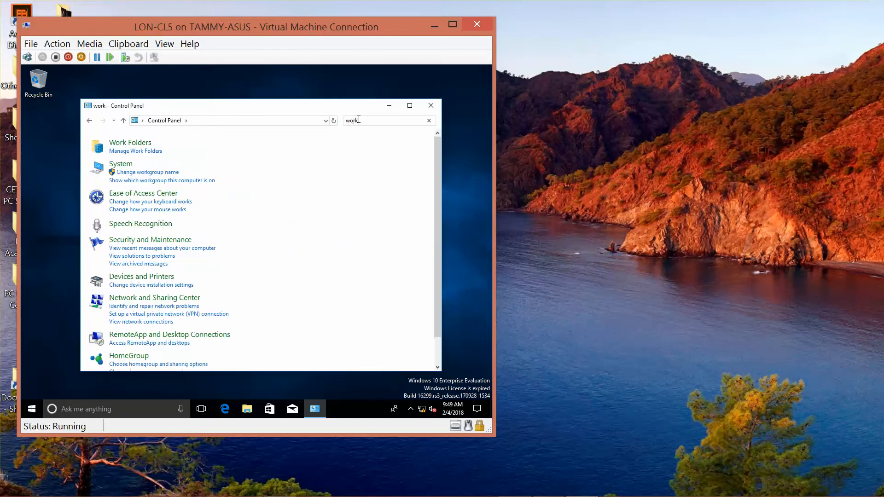
text(group)
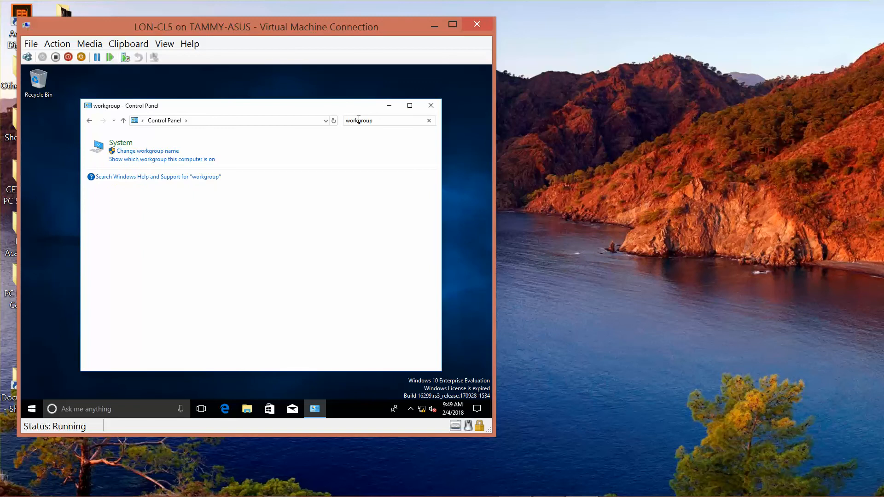
click(169, 154)
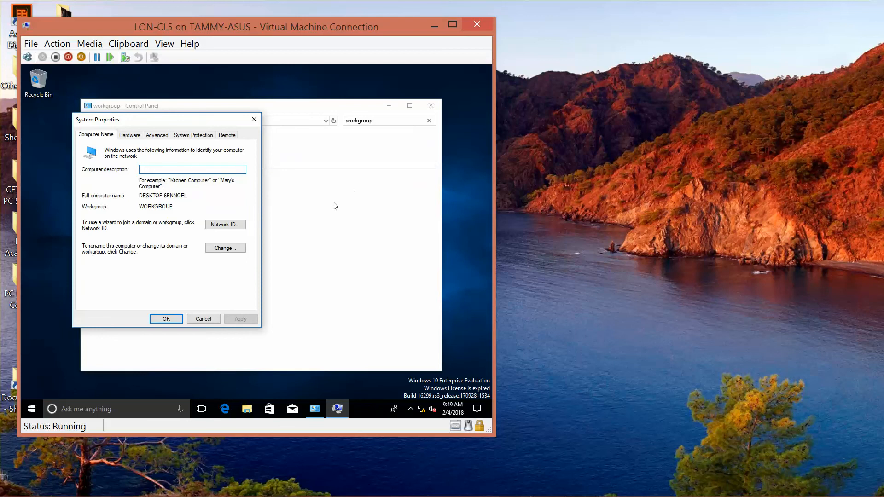
click(233, 250)
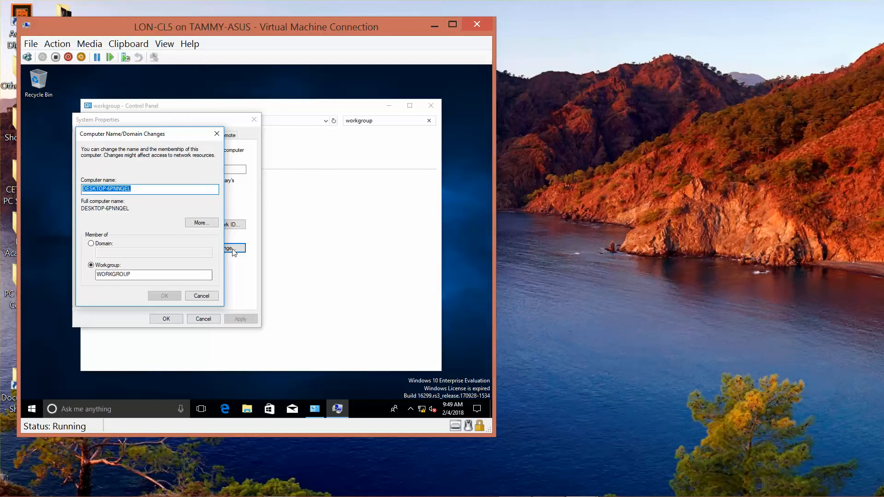
mouse_move(280, 493)
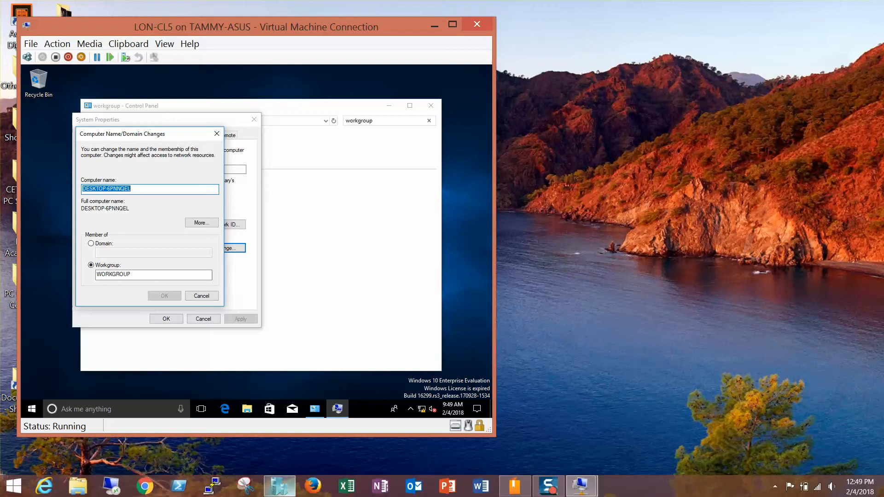
mouse_move(579, 486)
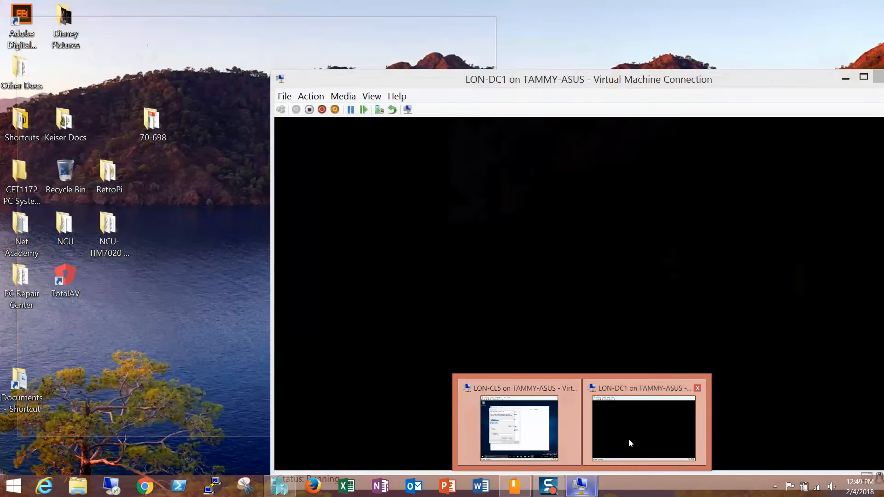
Step: Open Task Manager's Services list on LON-DC1
click(629, 439)
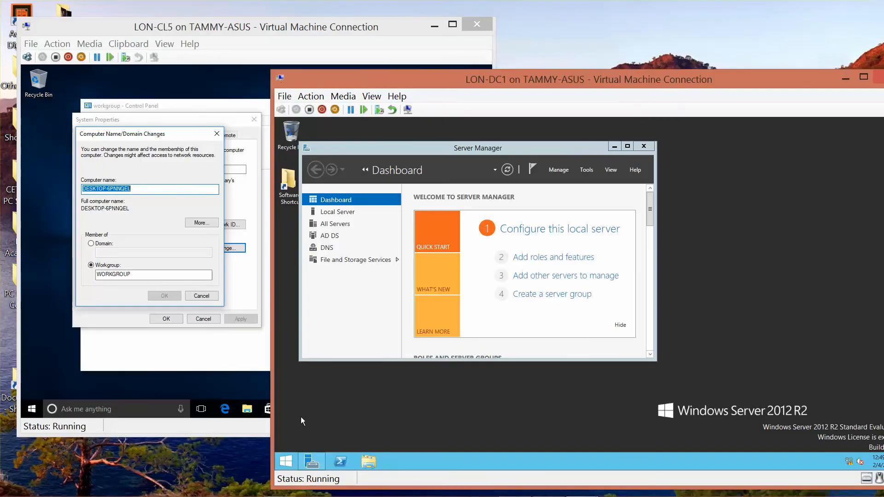
right_click(290, 458)
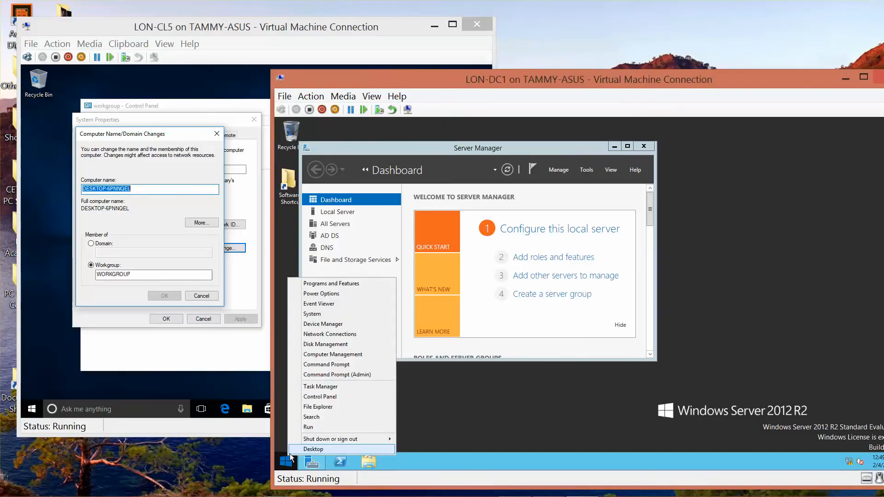
click(321, 386)
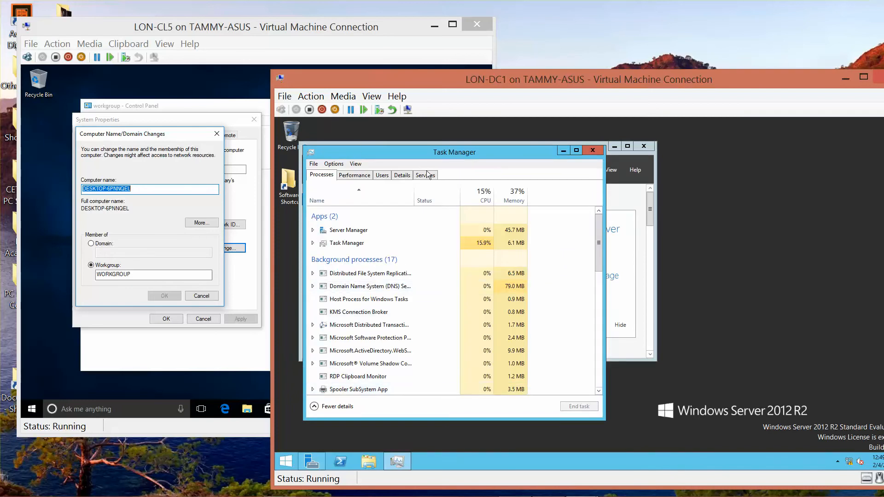
click(427, 175)
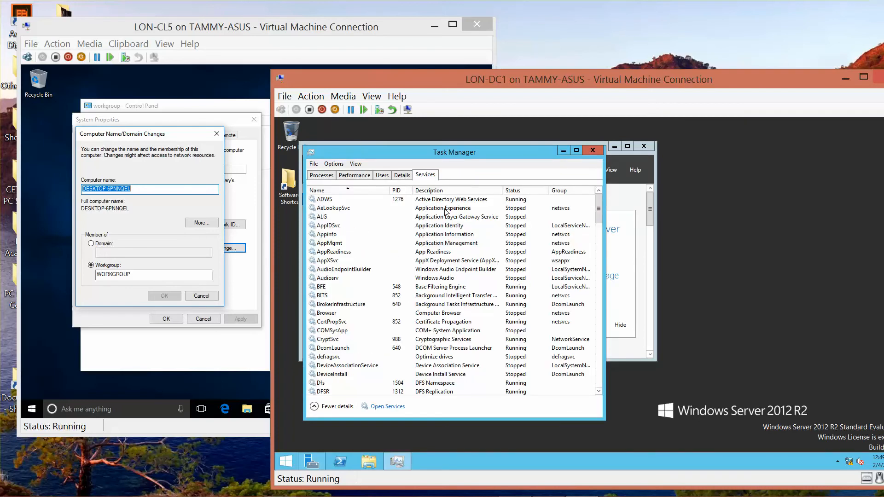
click(598, 391)
click(599, 391)
click(599, 391)
click(598, 391)
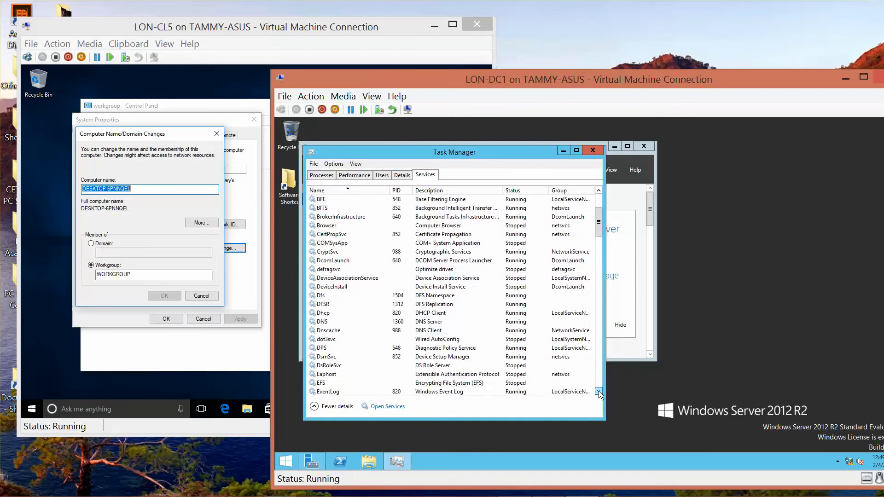
click(598, 391)
click(599, 391)
click(598, 391)
click(598, 391)
click(598, 391)
click(598, 391)
click(598, 391)
click(598, 391)
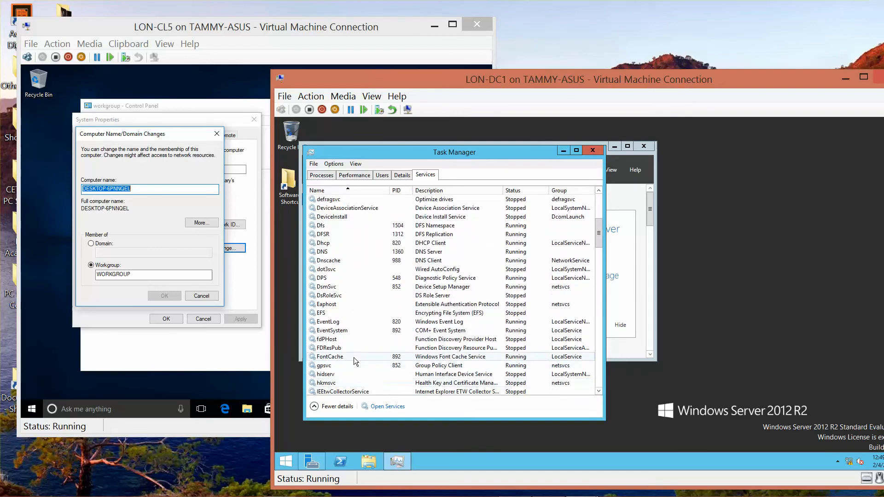
Step: Start the fdPHost and FDResPub services on LON-DC1, then close its connection window
click(329, 341)
right_click(329, 341)
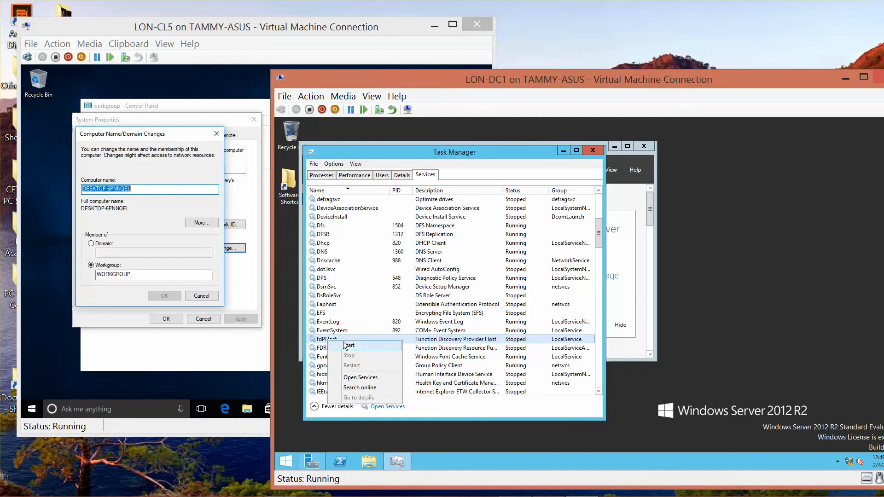
click(343, 344)
click(343, 348)
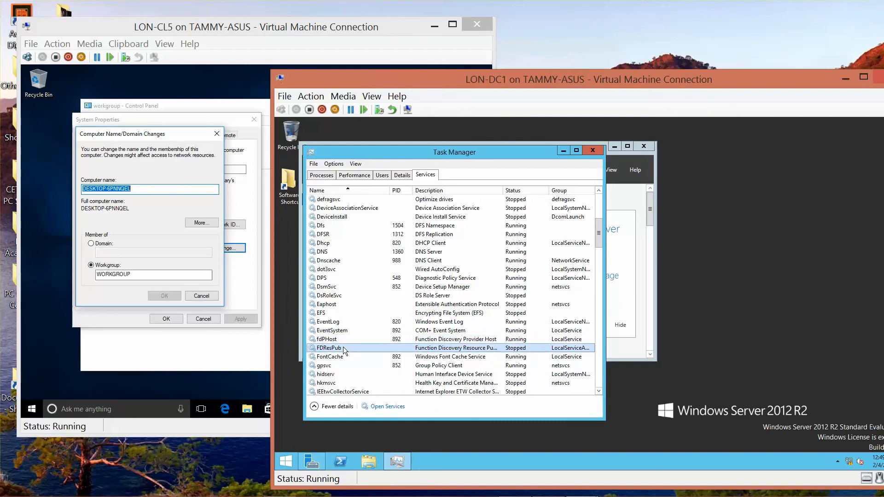
right_click(343, 348)
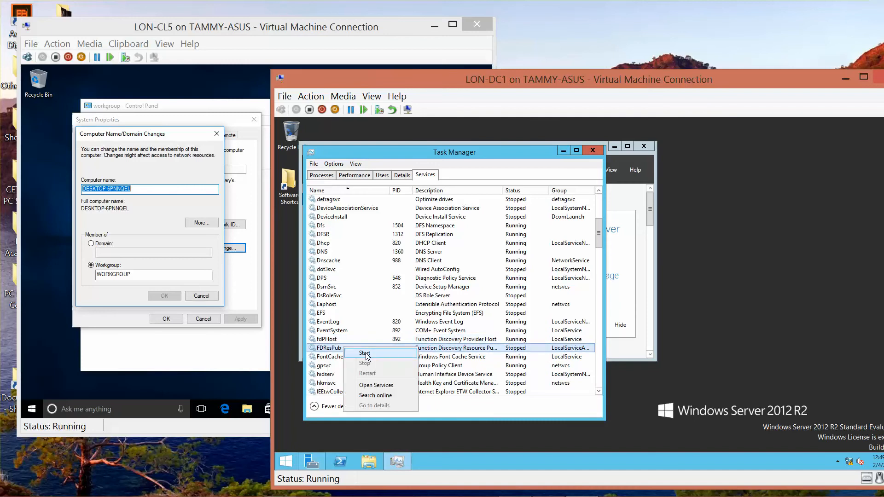
click(366, 352)
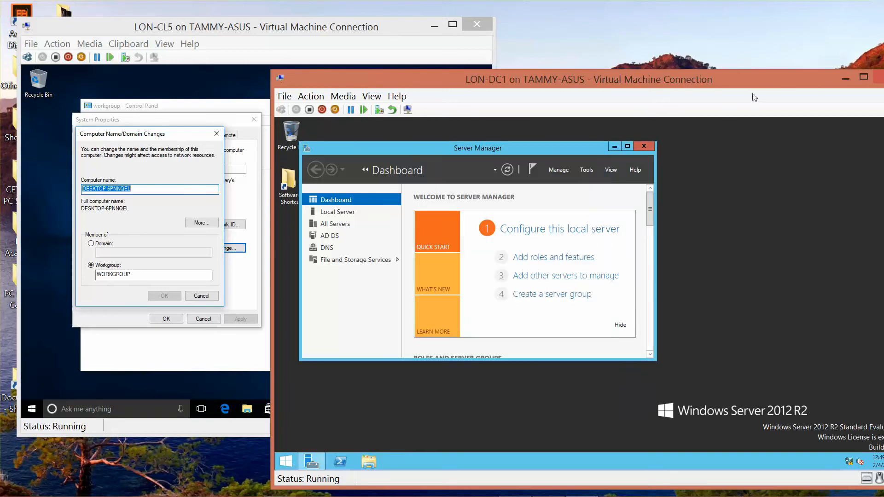
click(880, 77)
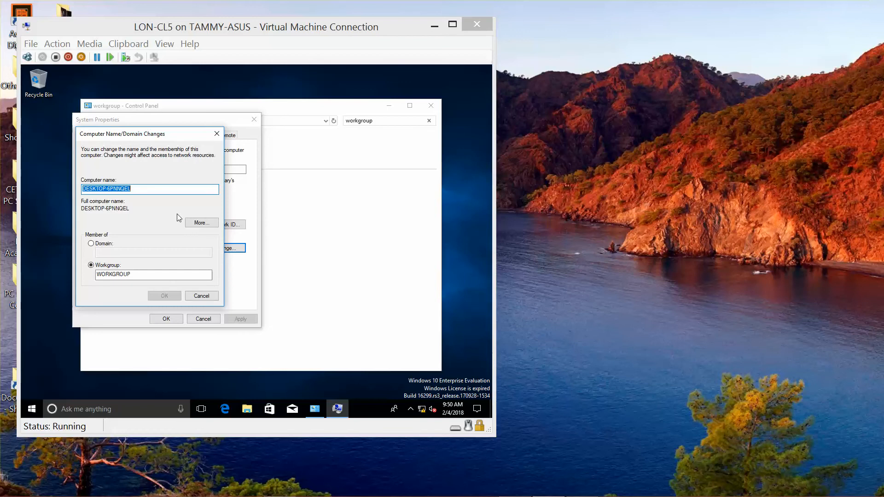
Step: Rename the guest from DESKTOP-6PNNQEL to LON-CL5, set domain membership to adatum.com, and submit
click(149, 188)
drag(148, 188, 4, 181)
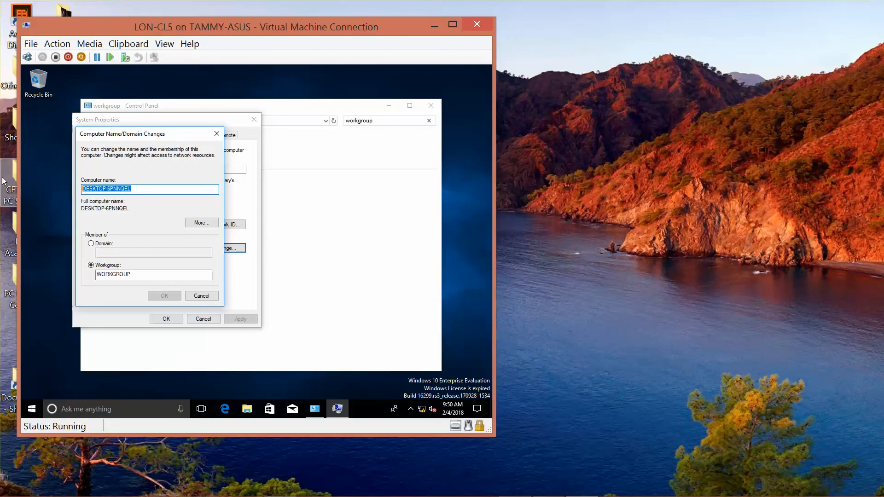
text(LON)
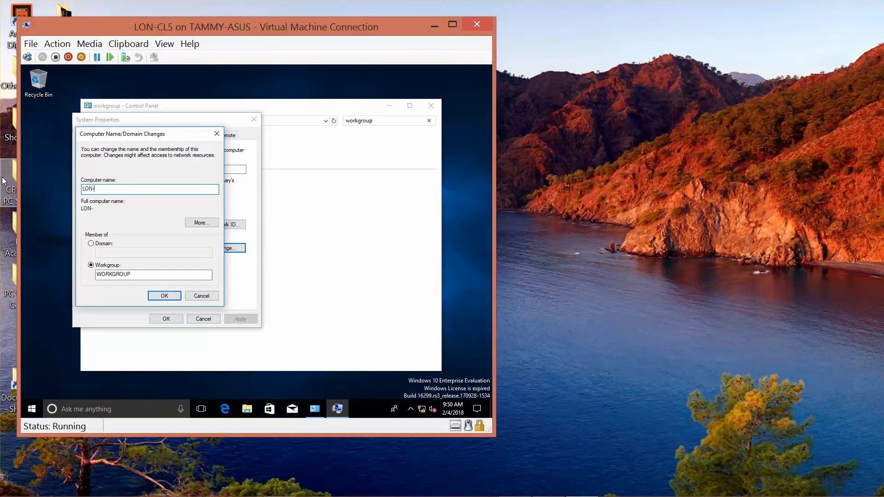
text(-CL5)
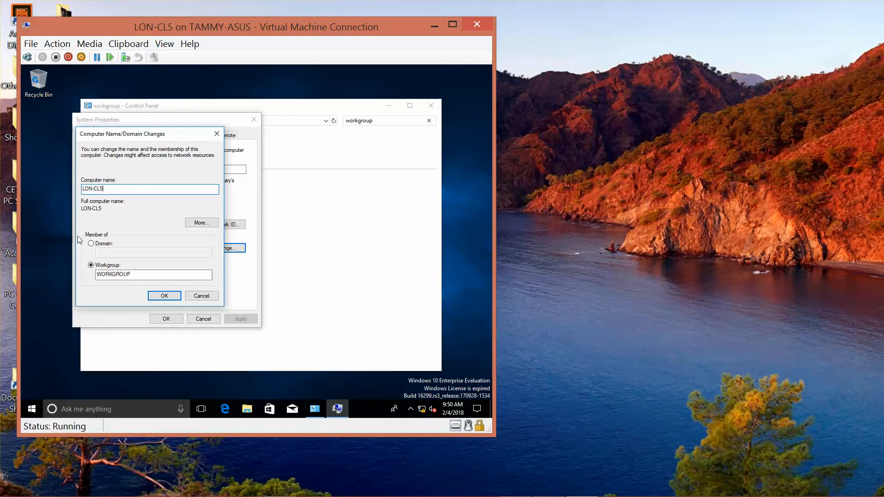
click(90, 243)
click(120, 253)
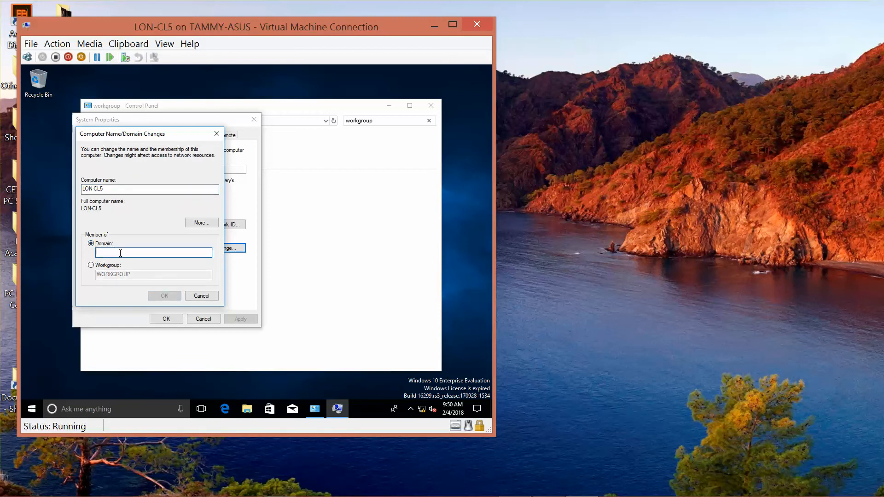
text(adatum.com)
click(155, 293)
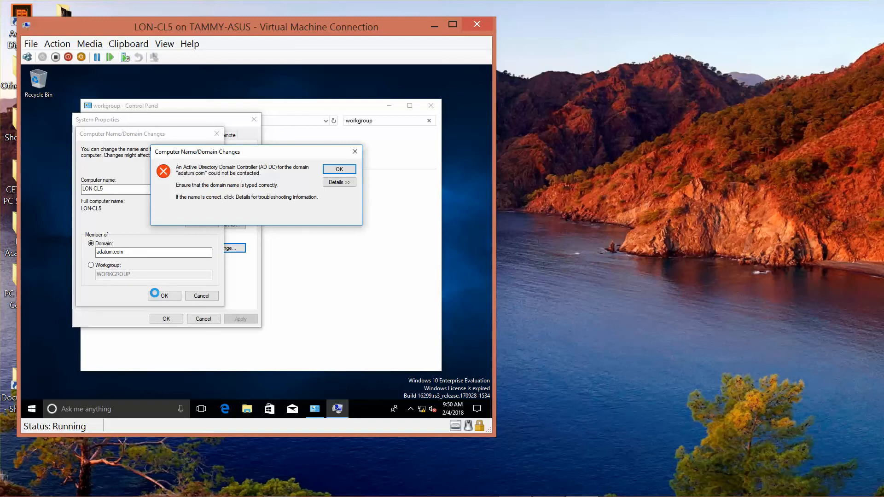
Step: Dismiss the join error and turn on network discovery and file sharing from the guest's Network view
click(339, 170)
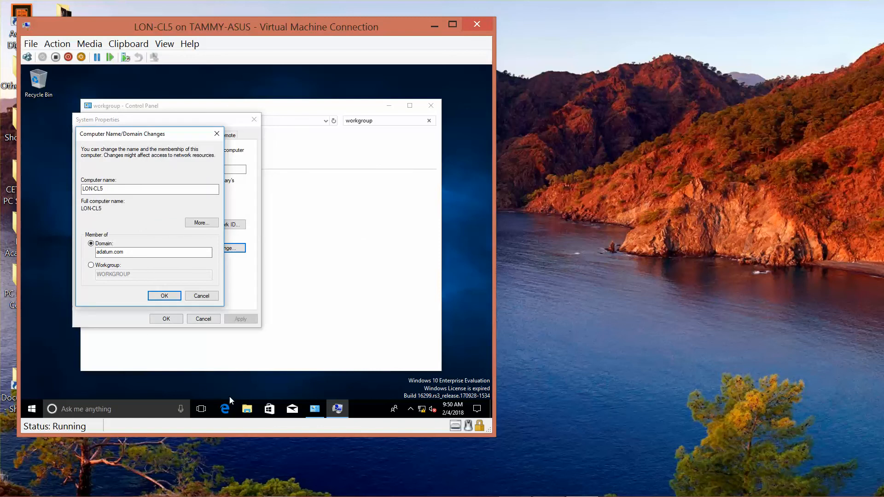
click(248, 410)
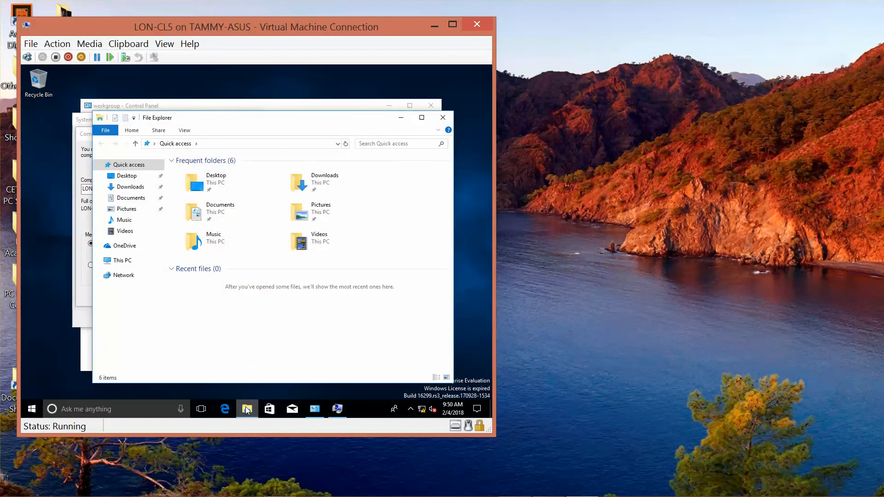
click(128, 278)
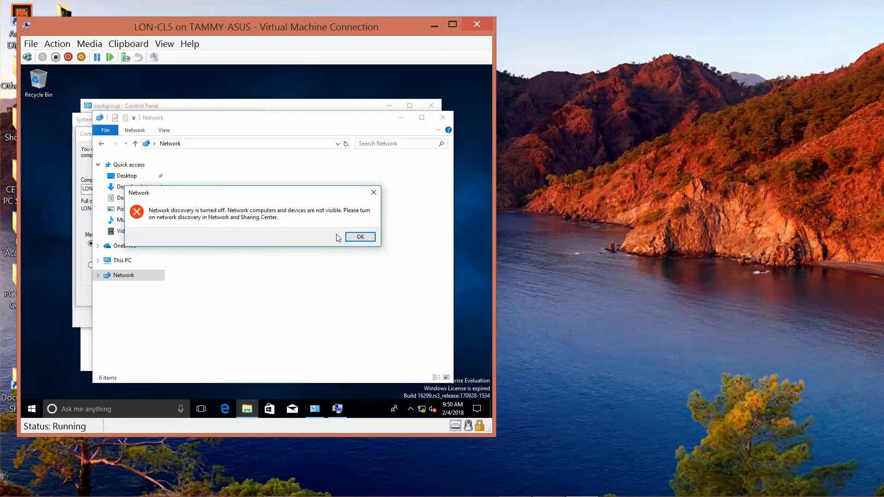
click(360, 237)
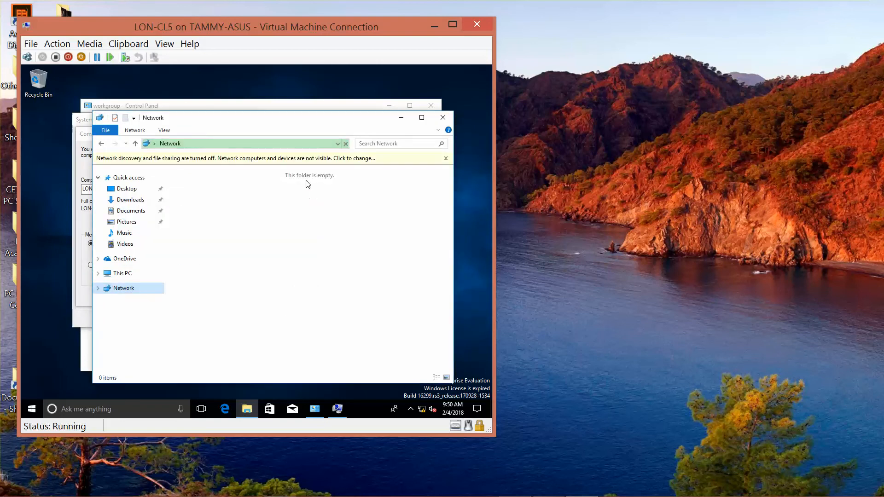
click(298, 160)
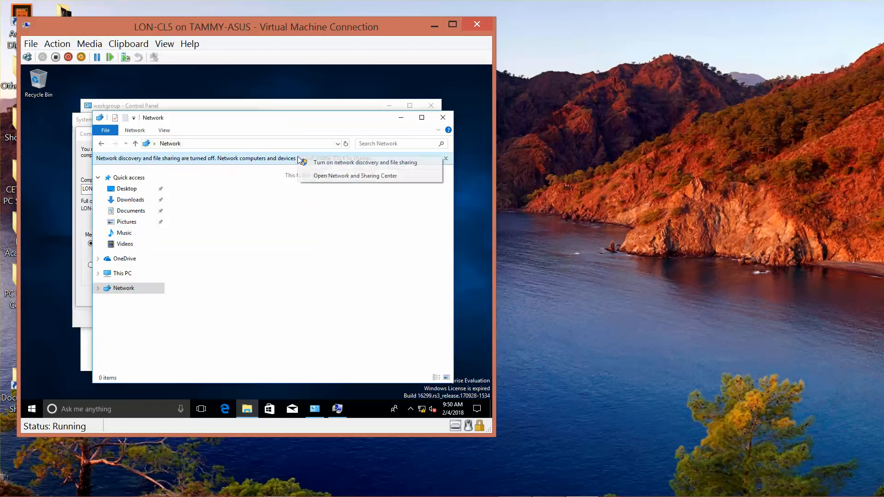
click(330, 164)
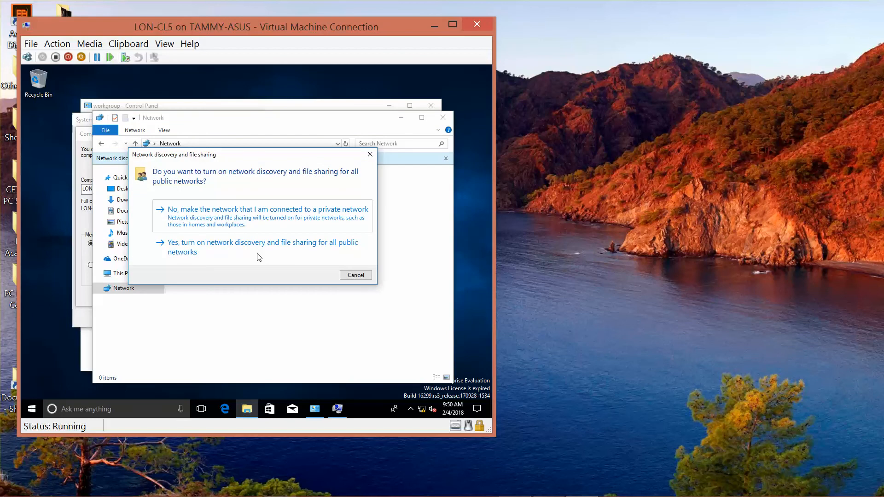
click(241, 256)
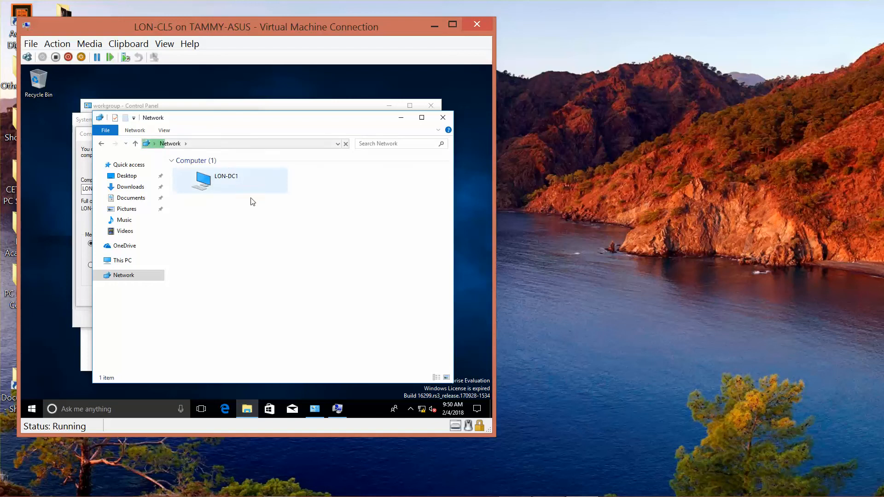
click(451, 118)
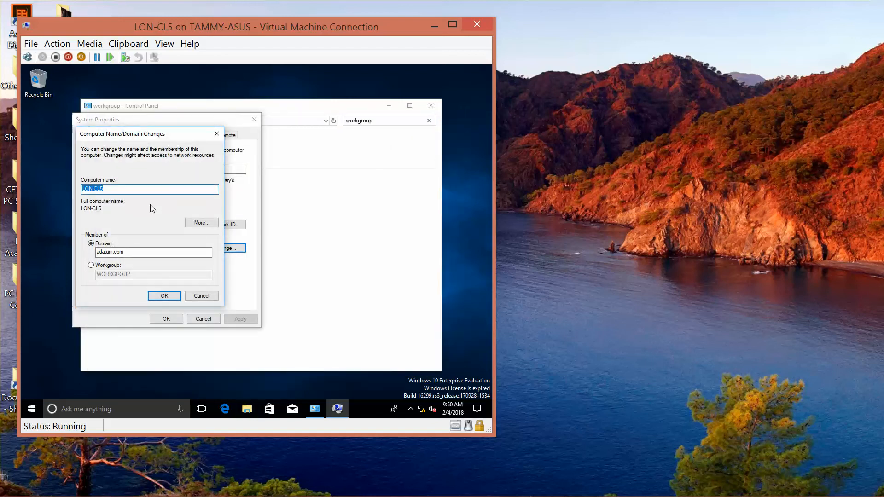
Step: Retry the adatum.com join, dismiss the error again, and select LON-DC1 in the Network view
click(165, 298)
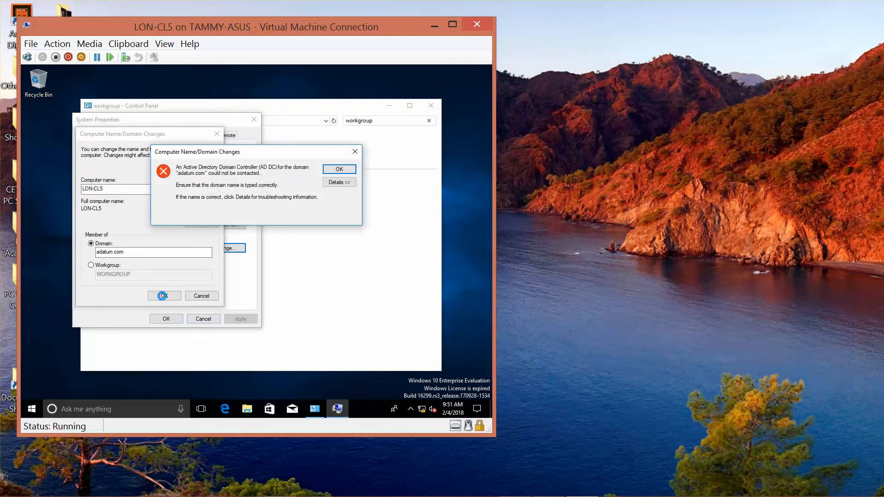
click(347, 171)
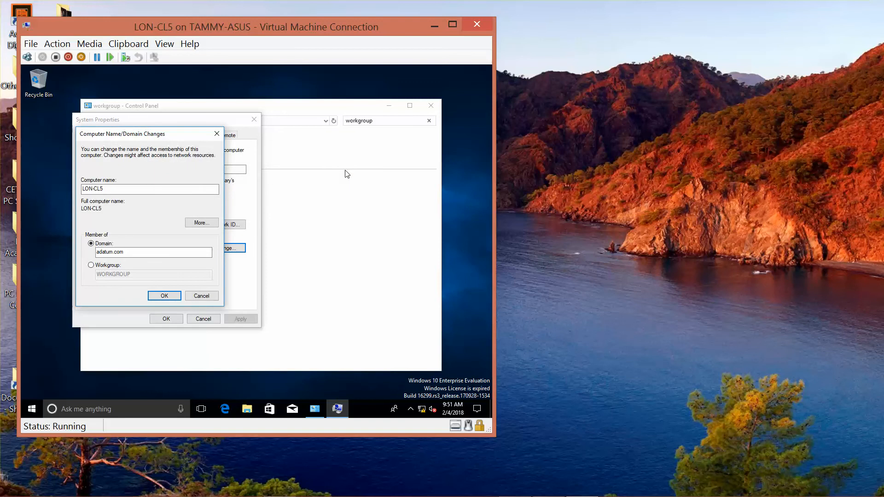
click(247, 409)
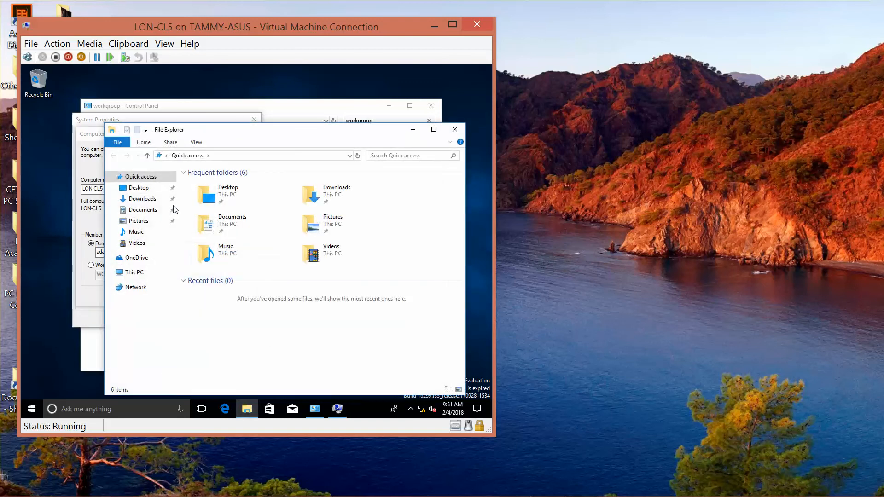
click(132, 288)
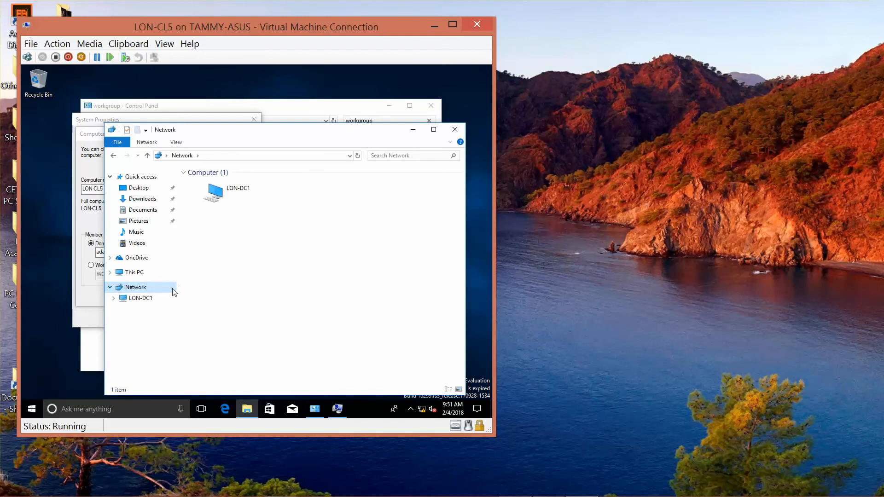
click(225, 196)
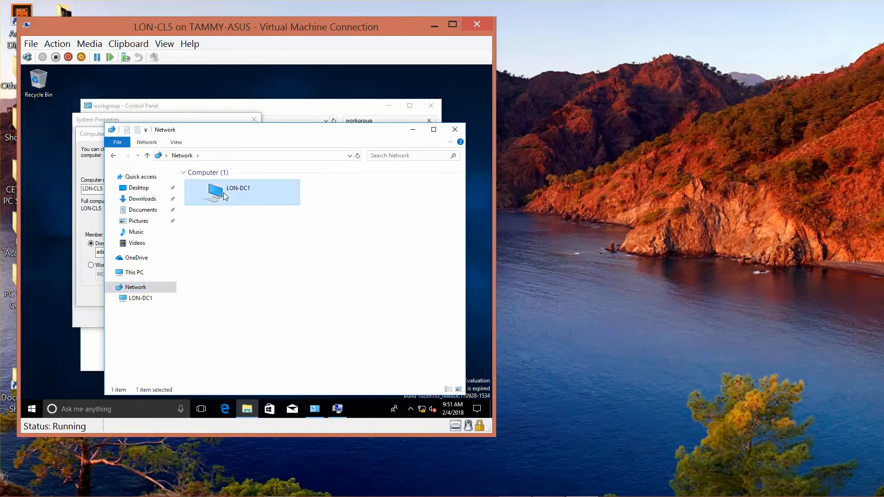
Step: Open LON-DC1 with the administrator username and password, re-entering the password to reach its shares
double_click(224, 193)
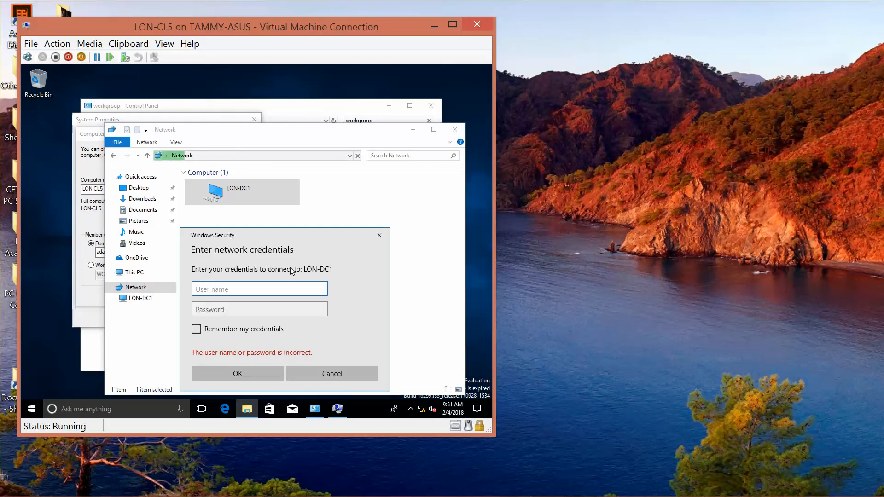
text(administrator)
key(Tab)
text(Pa)
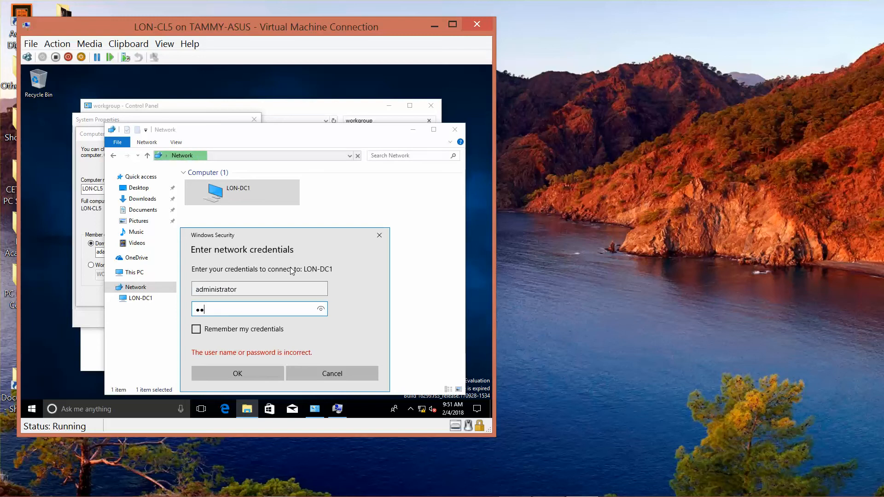
text($$w0rd)
click(264, 371)
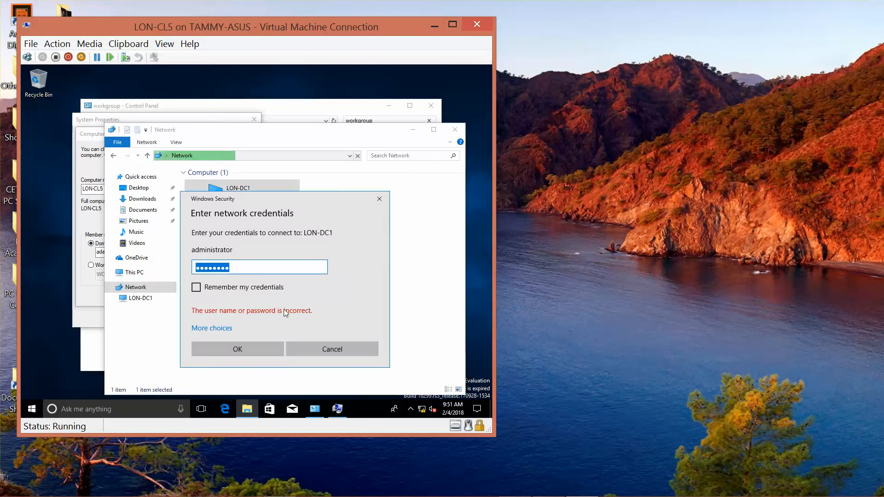
text(Pa$$w0rd)
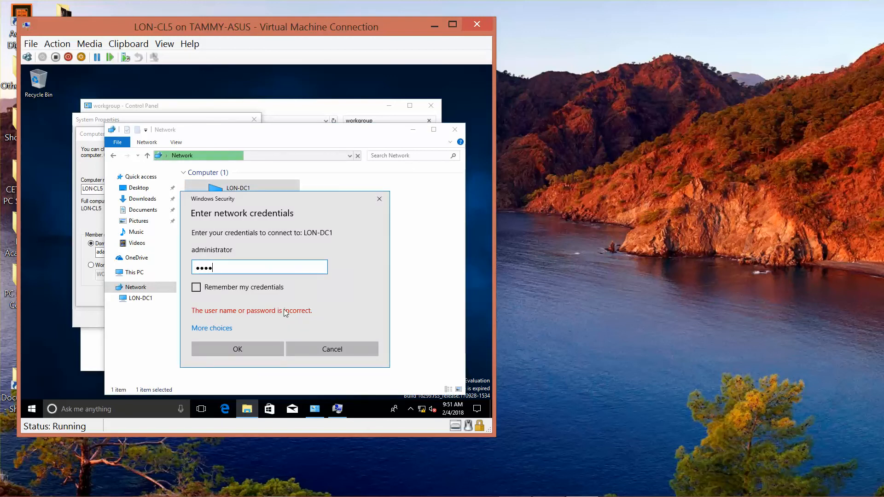
click(254, 352)
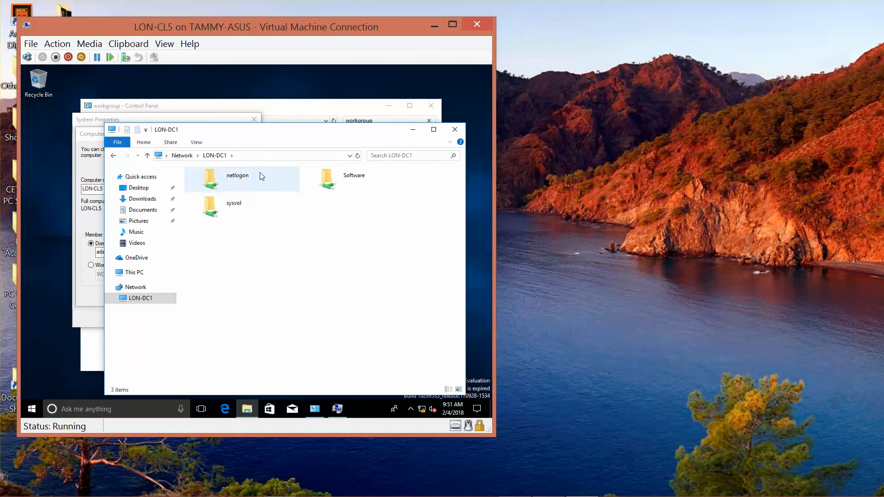
Step: Retry joining adatum.com and dismiss the domain controller error
click(413, 132)
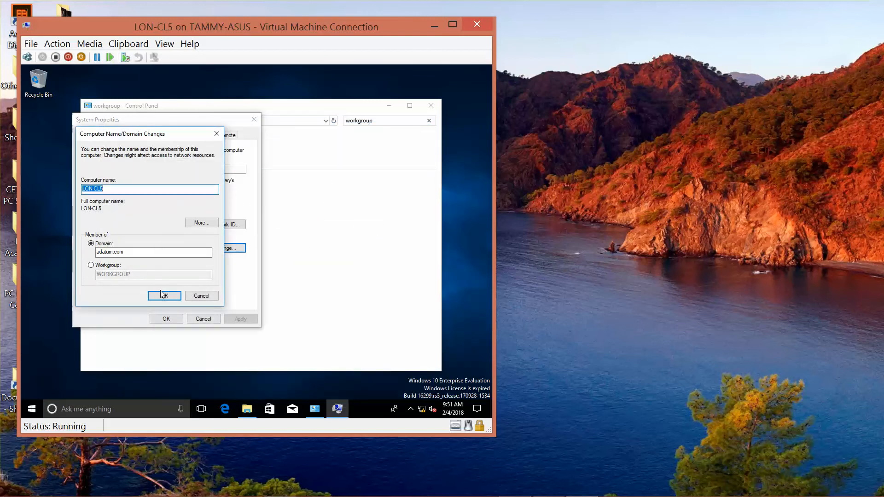
click(164, 296)
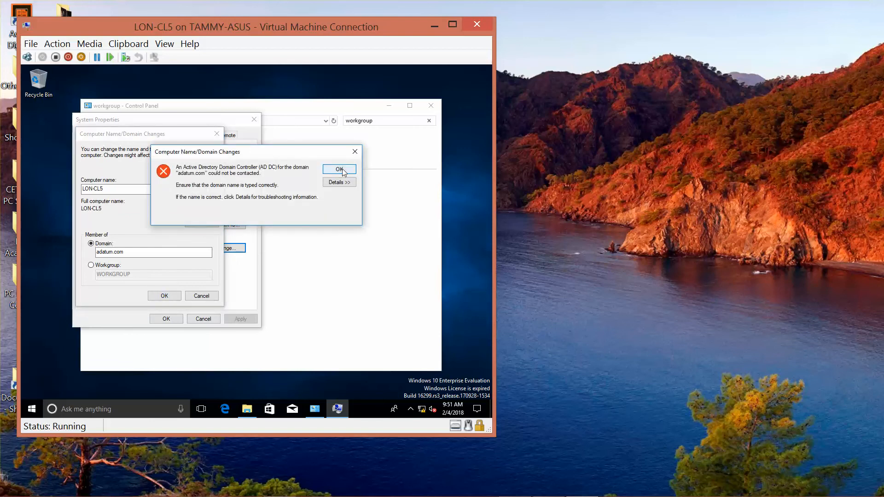
click(340, 170)
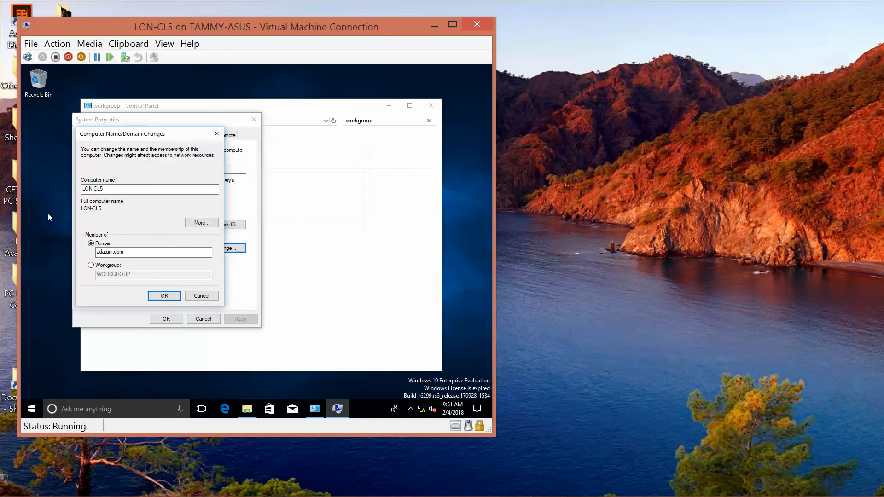
Step: Open Task Manager's full Services list, sorted by name
right_click(32, 415)
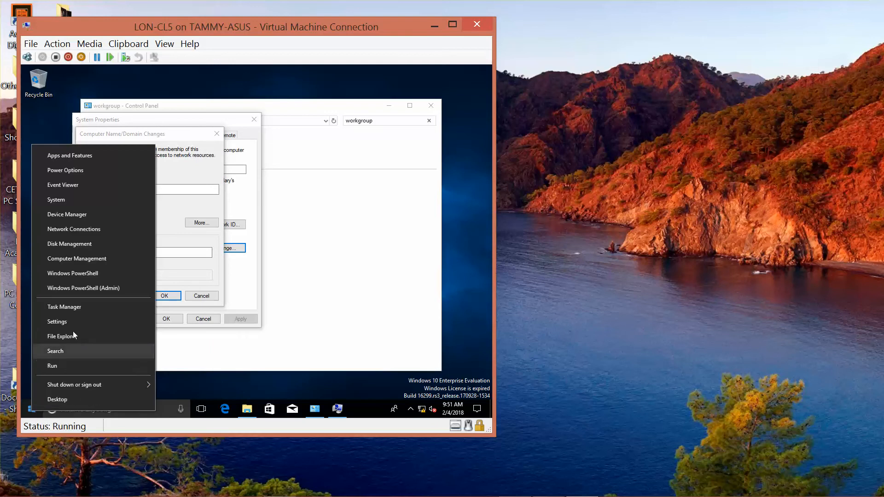
click(75, 310)
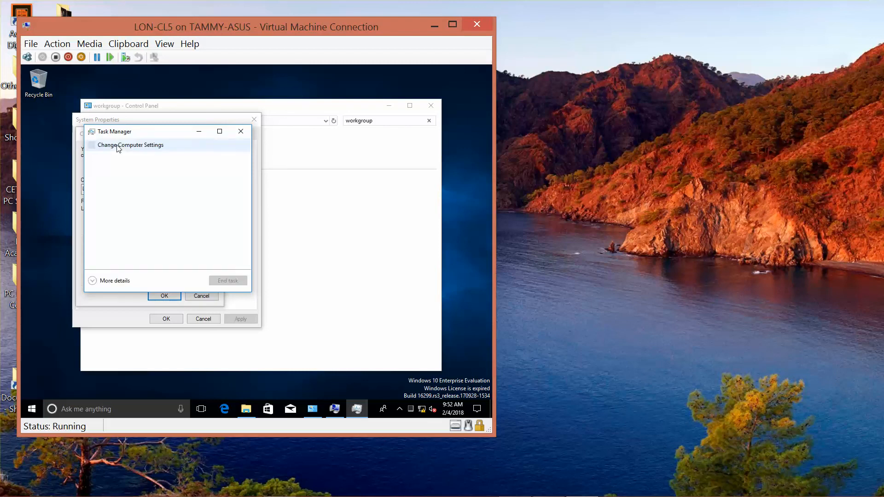
click(115, 281)
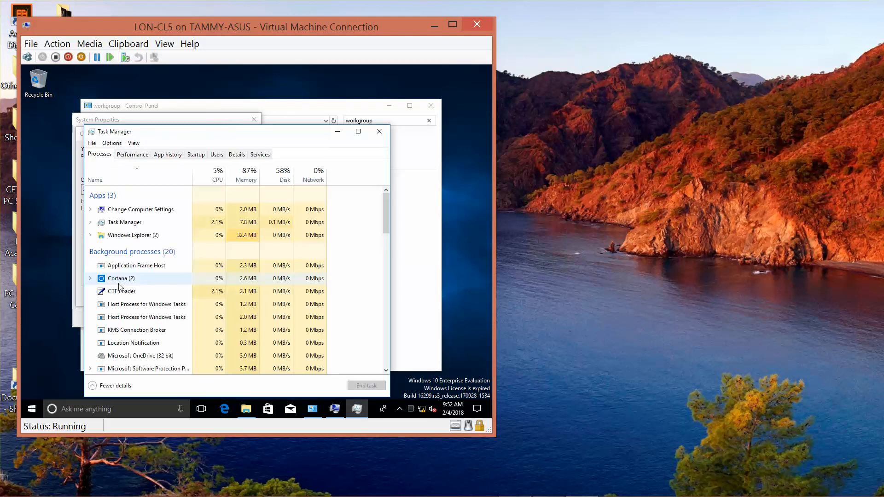
click(257, 157)
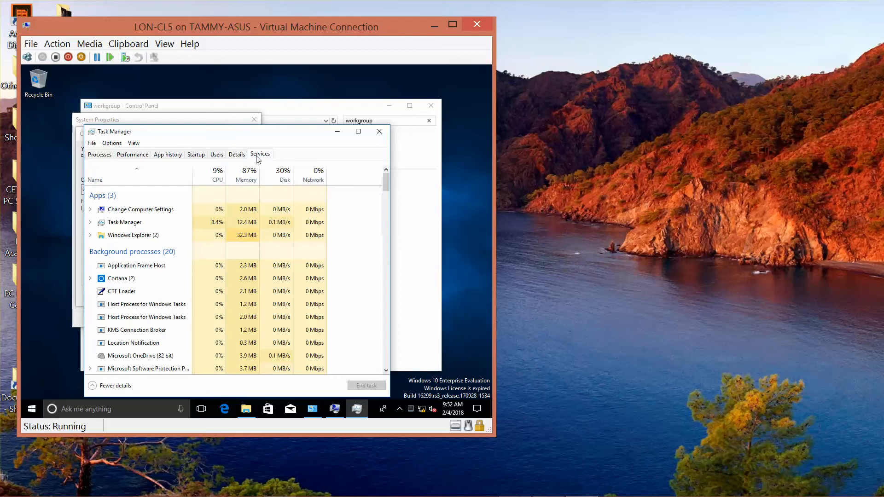
click(138, 174)
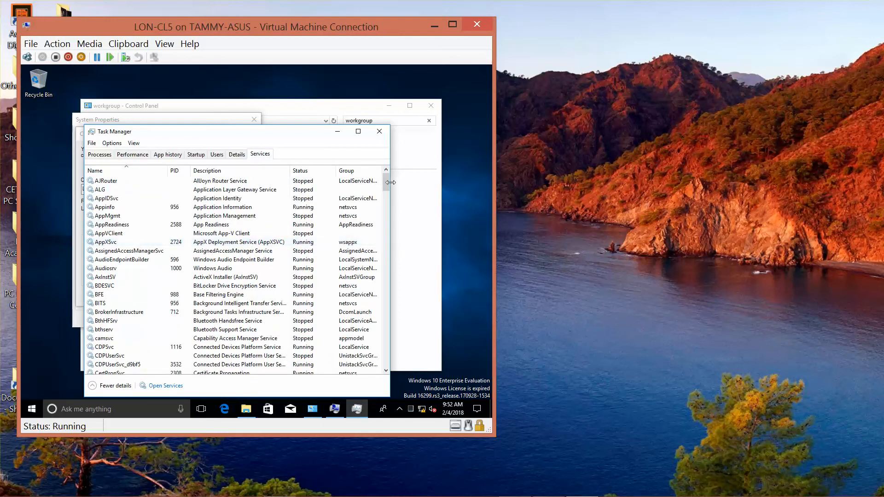
drag(386, 184, 383, 217)
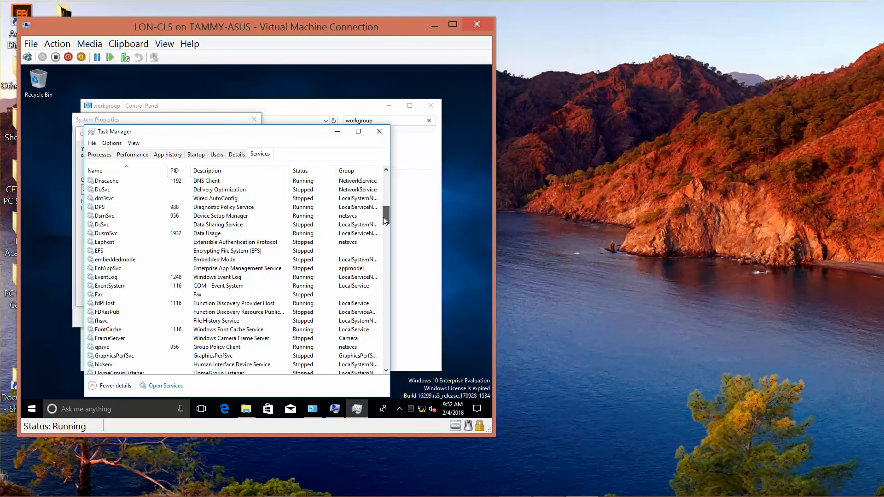
Step: Restart the fdPHost service and start the FDResPub service
right_click(109, 307)
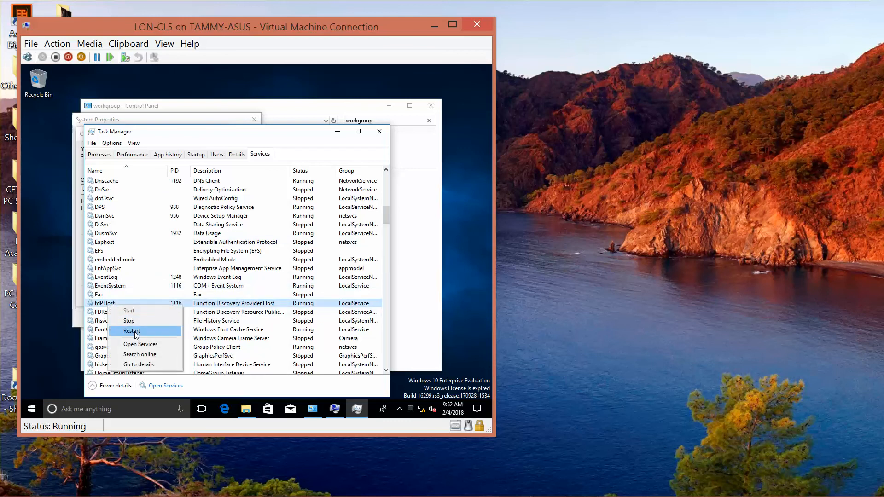
click(129, 321)
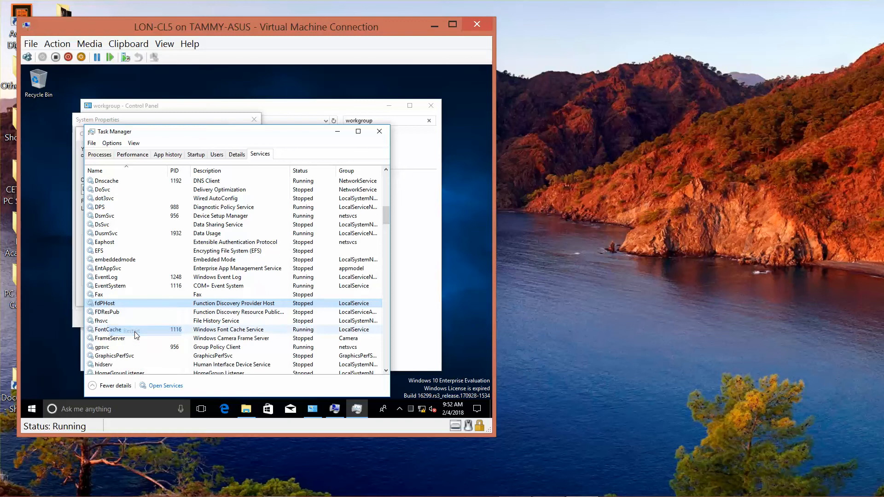
right_click(118, 314)
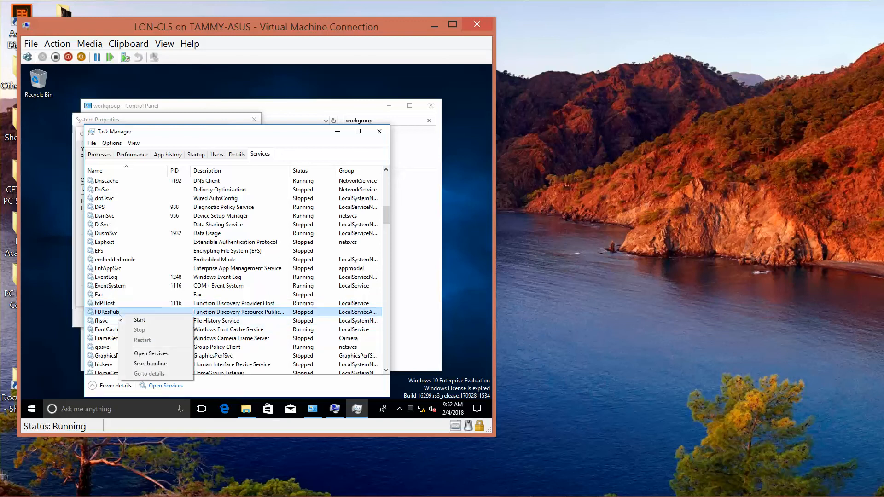
click(144, 320)
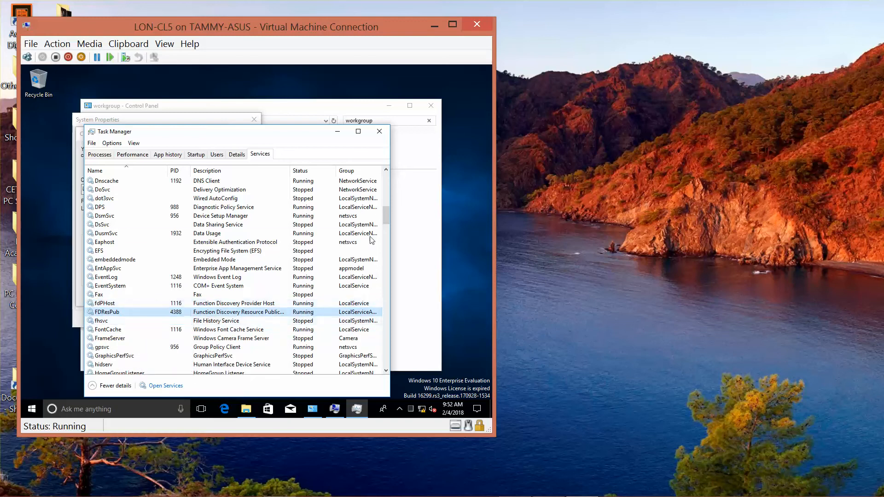
Step: Close Task Manager, retry the adatum.com join, and dismiss the resulting error
click(379, 131)
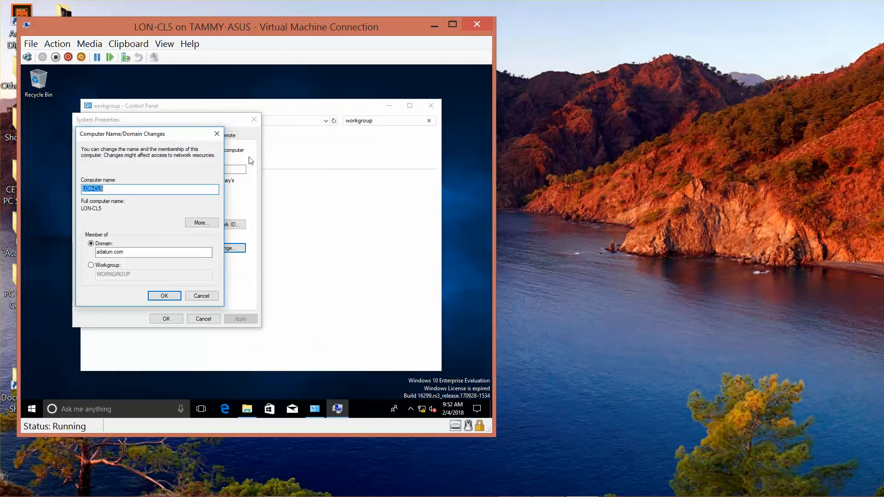
click(165, 296)
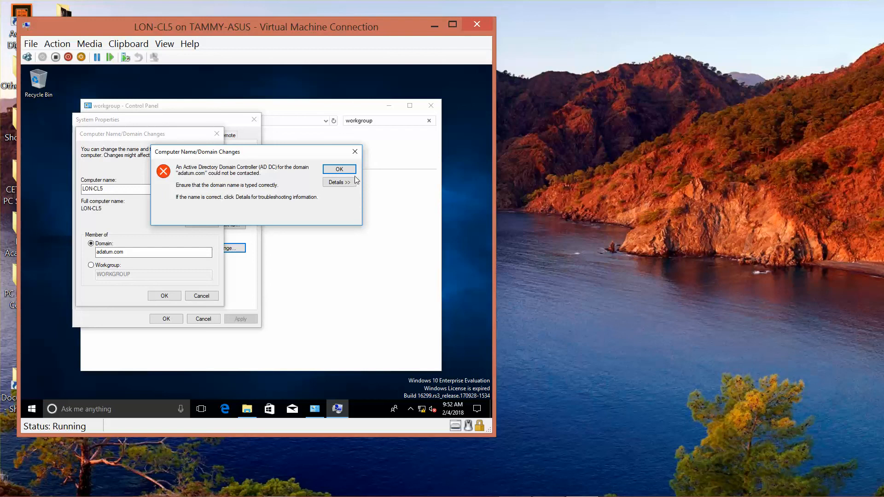
click(340, 170)
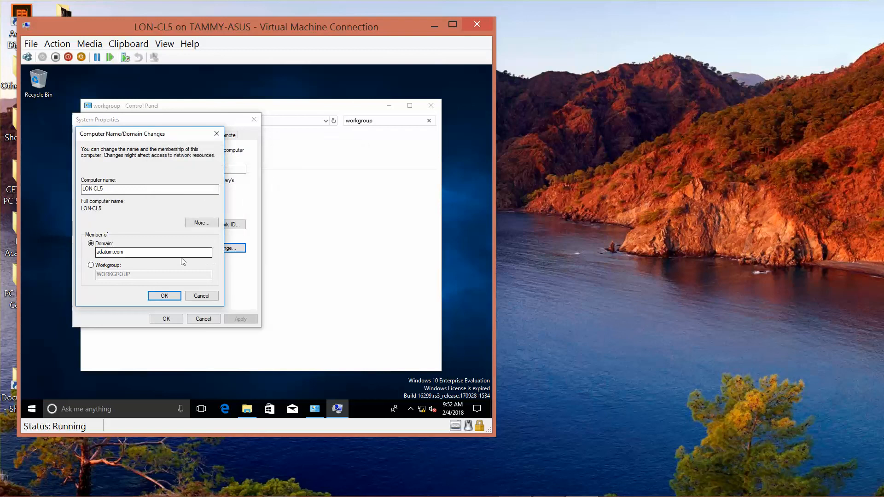
Step: Retry the join with domain 'adatum', then cancel the name change and System Properties
click(150, 250)
key(BackSpace)
key(BackSpace)
key(BackSpace)
click(162, 296)
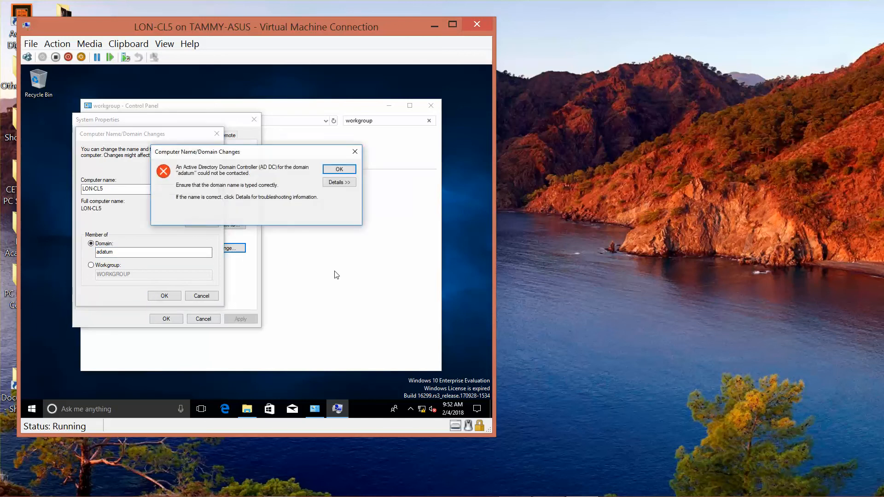
click(337, 169)
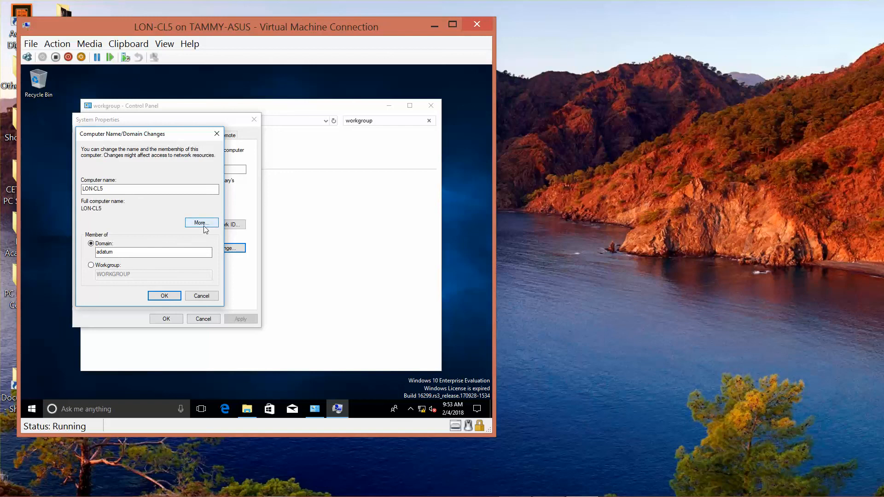
double_click(105, 252)
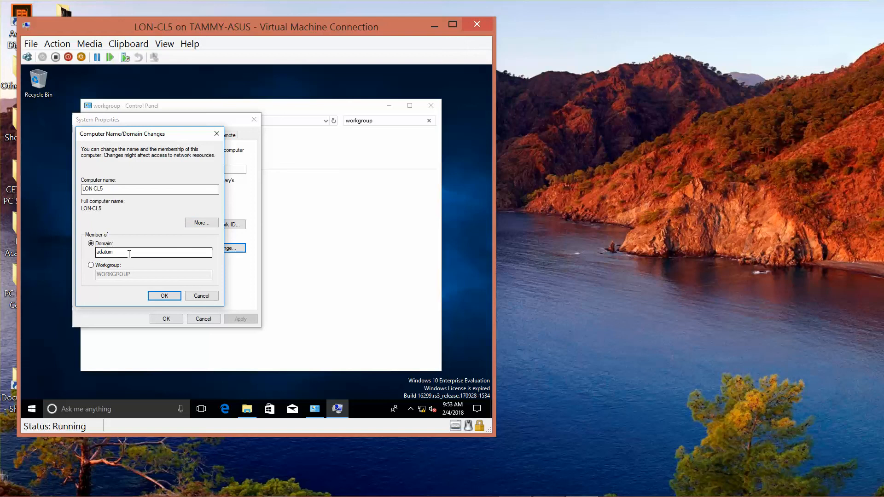
text(adatum)
click(161, 295)
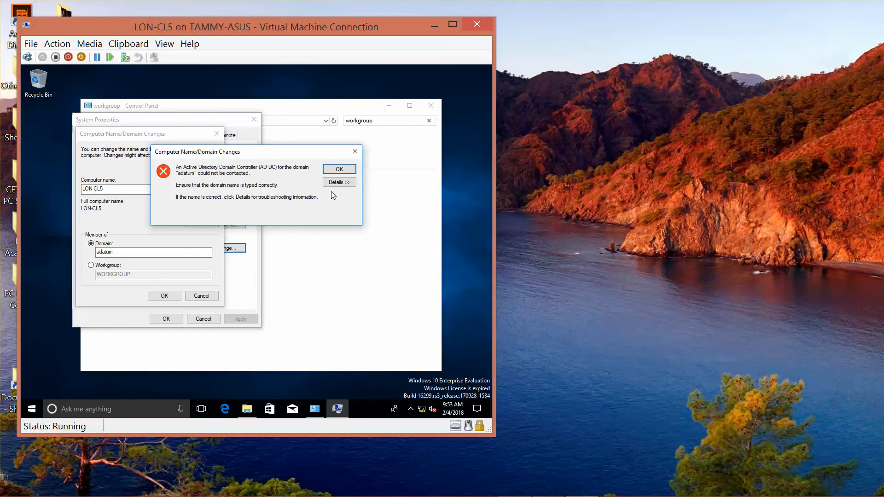
click(339, 170)
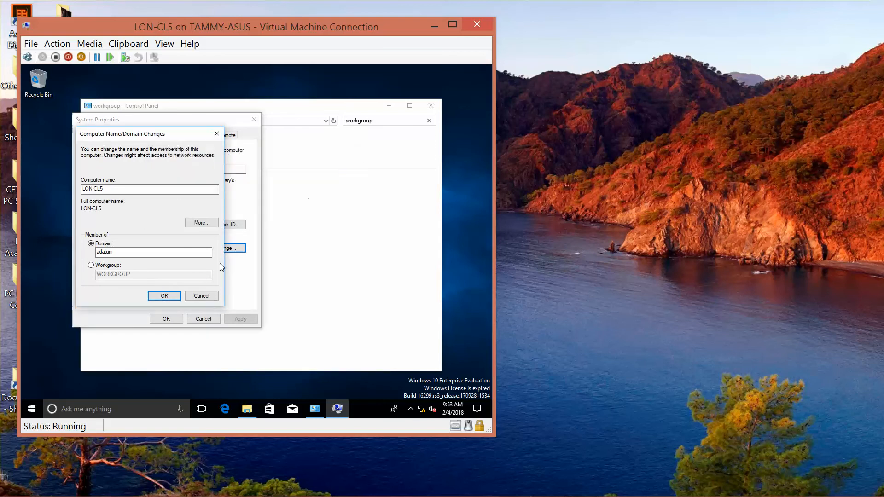
click(197, 298)
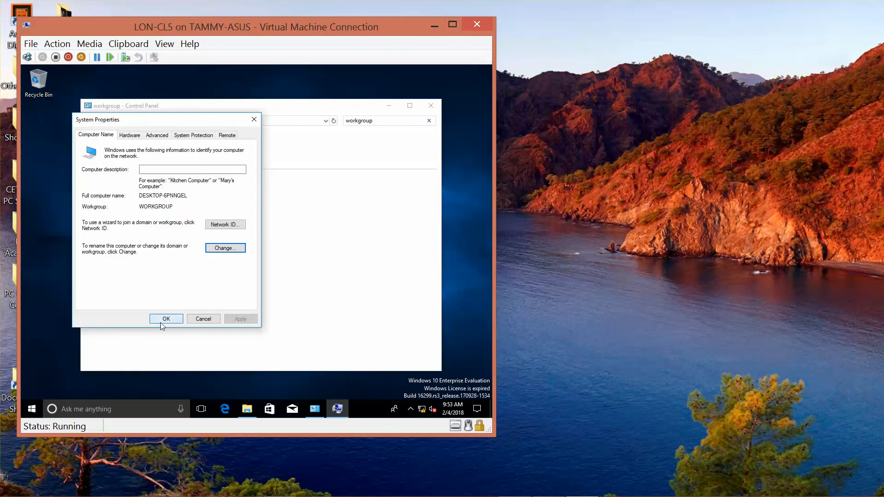
click(198, 319)
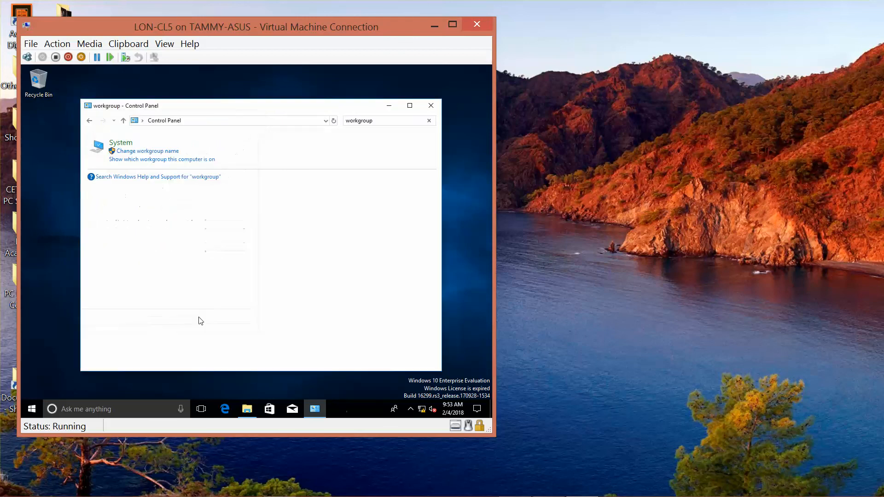
Step: Close the Control Panel results and enter LON-CL5 as the computer name
click(431, 107)
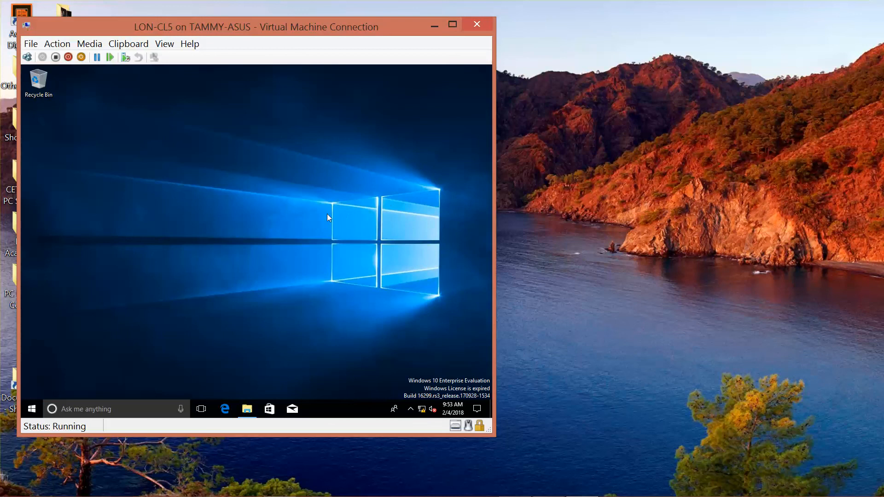
mouse_move(580, 492)
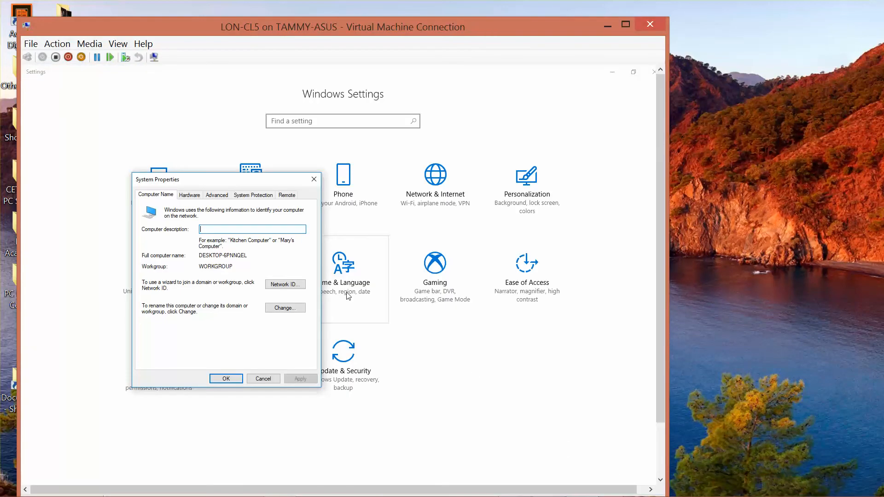
click(284, 309)
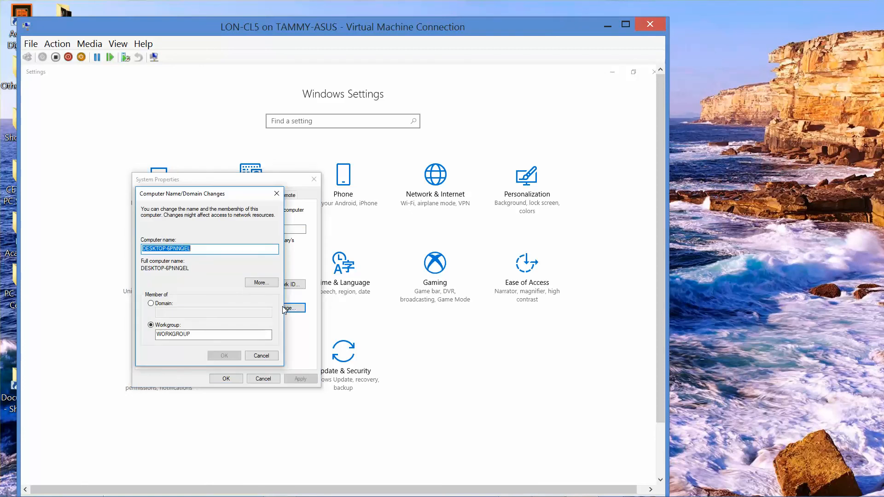
text(LON)
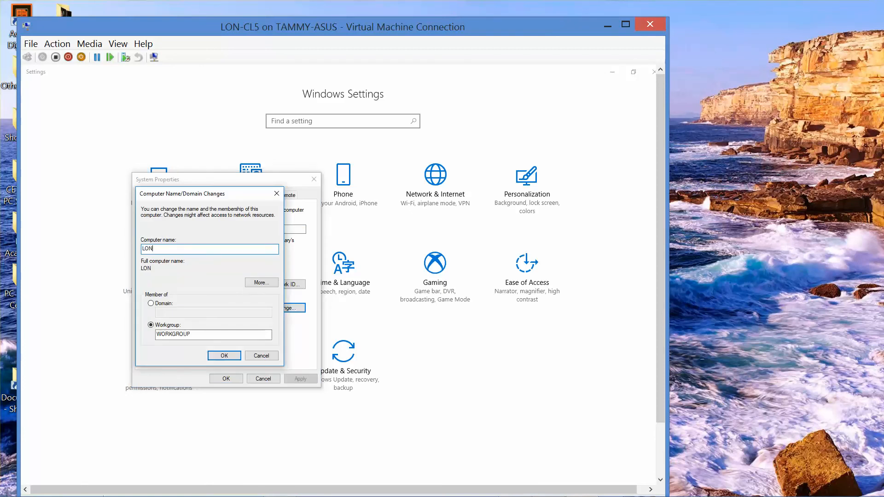
text(-CL6)
key(BackSpace)
key(BackSpace)
text(L5)
Step: Submit domain membership in adatum.com and dismiss the domain controller error
click(151, 303)
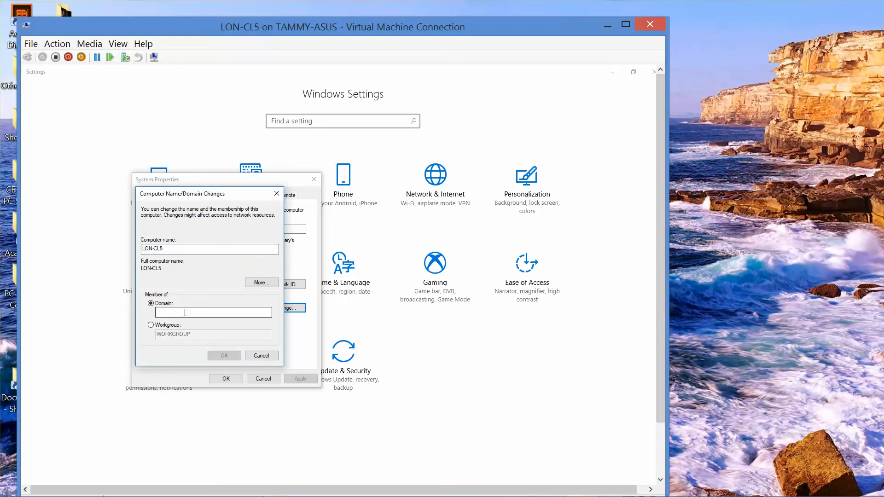
text(a)
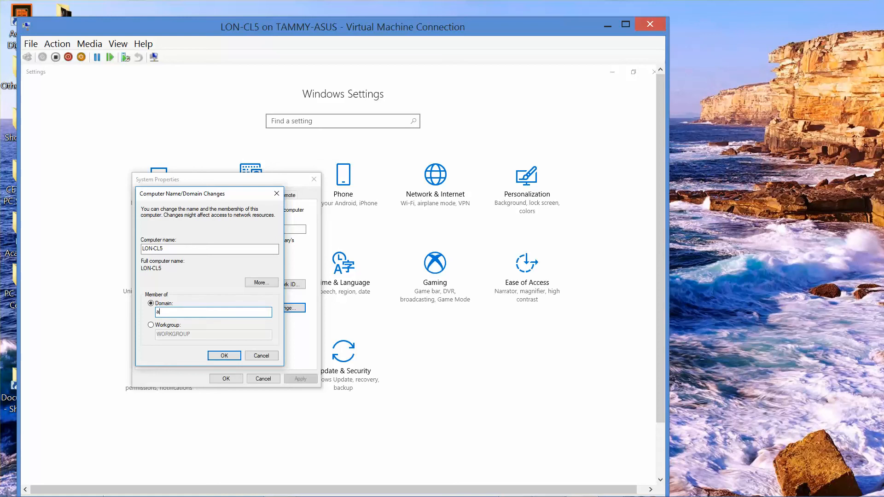
text(datum.com)
click(225, 355)
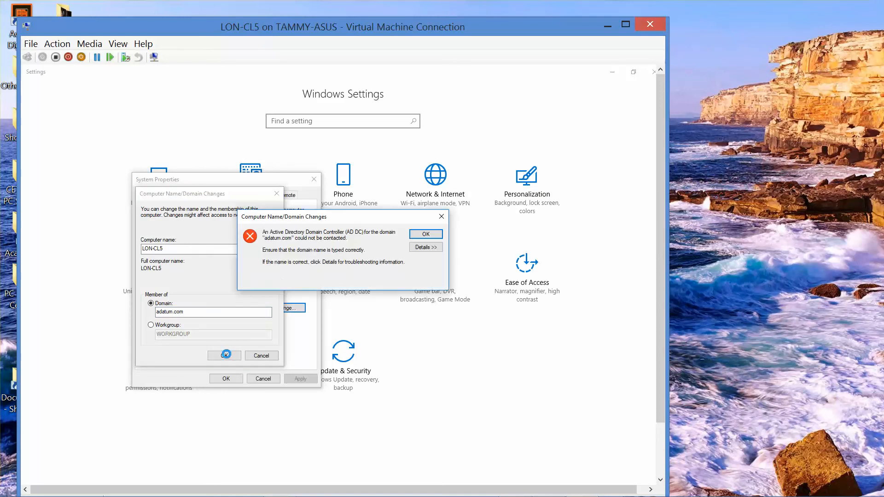
click(420, 236)
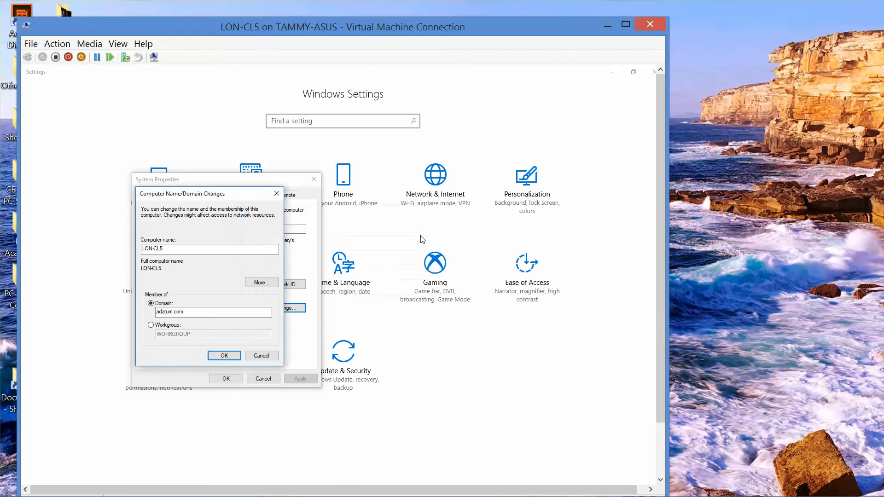
Step: Trim the domain name, dismiss the repeated error, and cancel both dialogs
click(193, 312)
key(BackSpace)
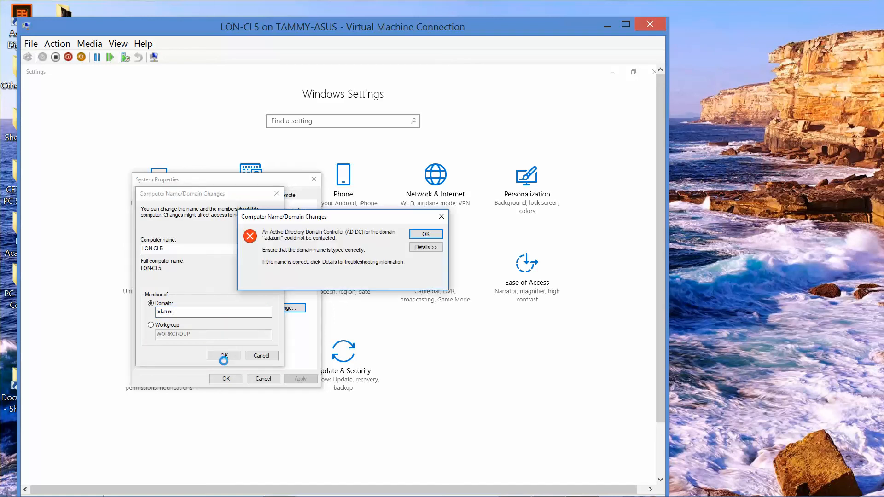
click(428, 234)
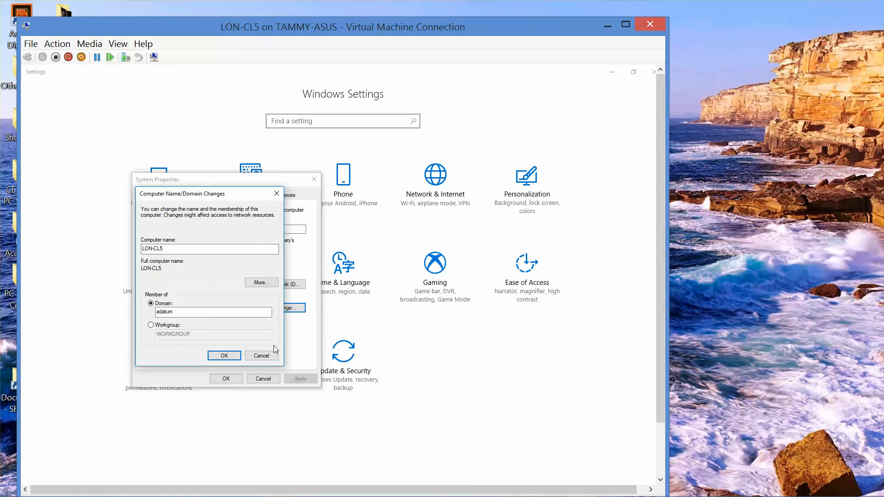
click(263, 357)
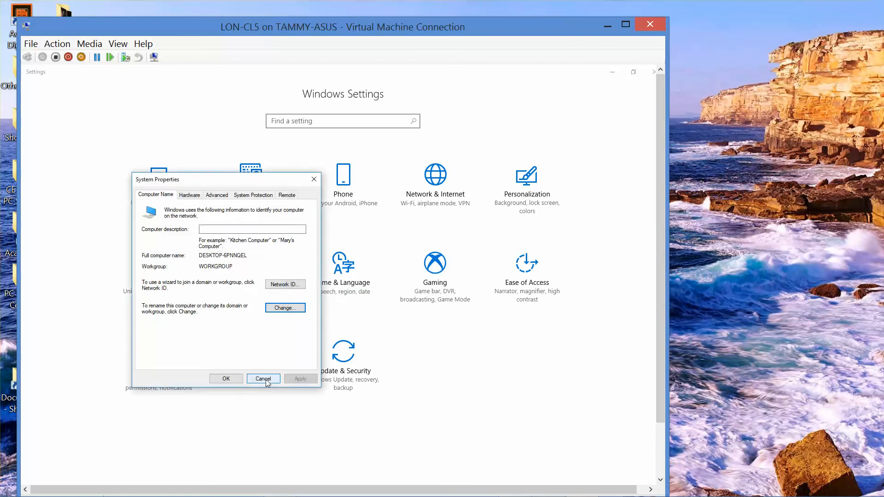
click(265, 379)
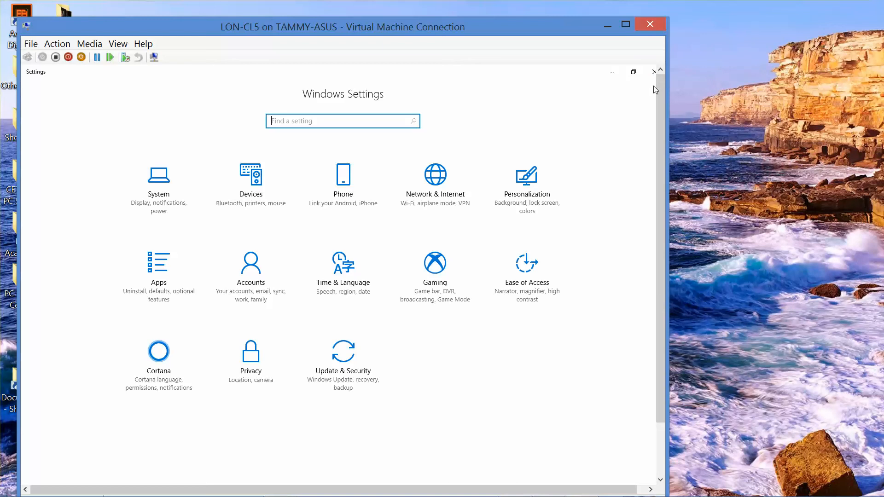
Step: Browse to LON-DC1 under Network, signing in with the administrator account and its password
click(653, 72)
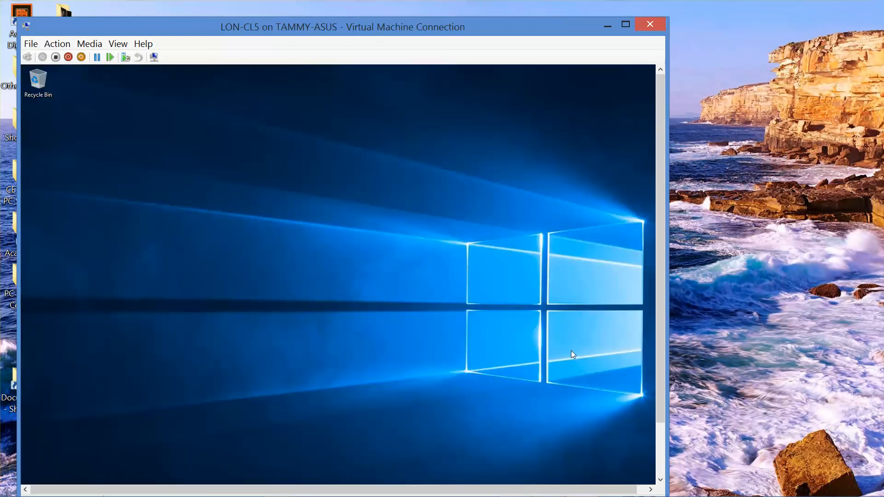
drag(662, 356, 659, 421)
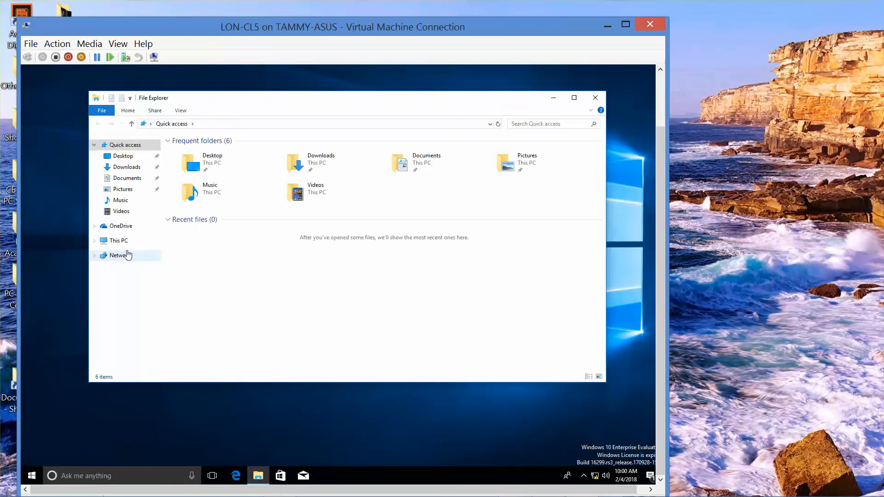
click(121, 256)
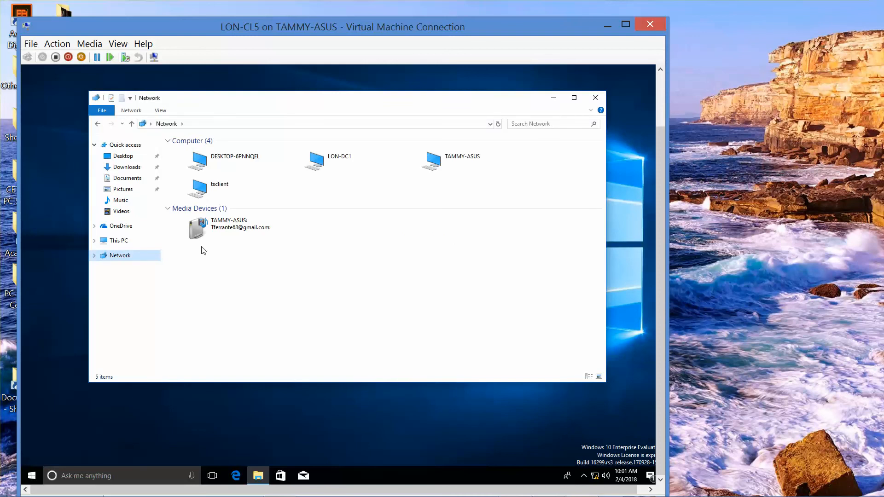
click(319, 159)
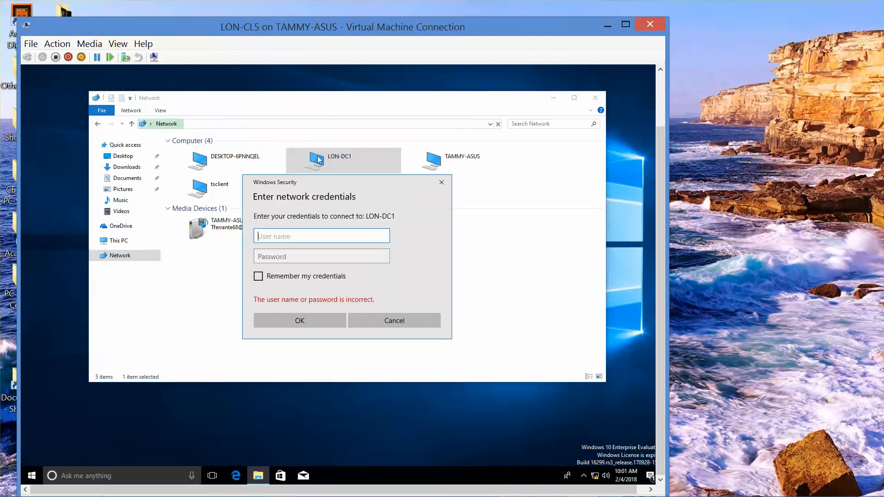
text(administrator)
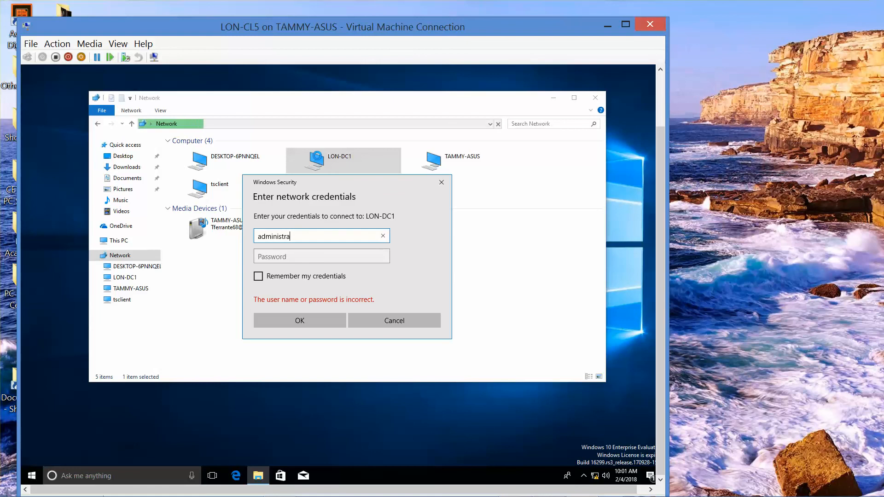
key(Tab)
text(Pa$$w0)
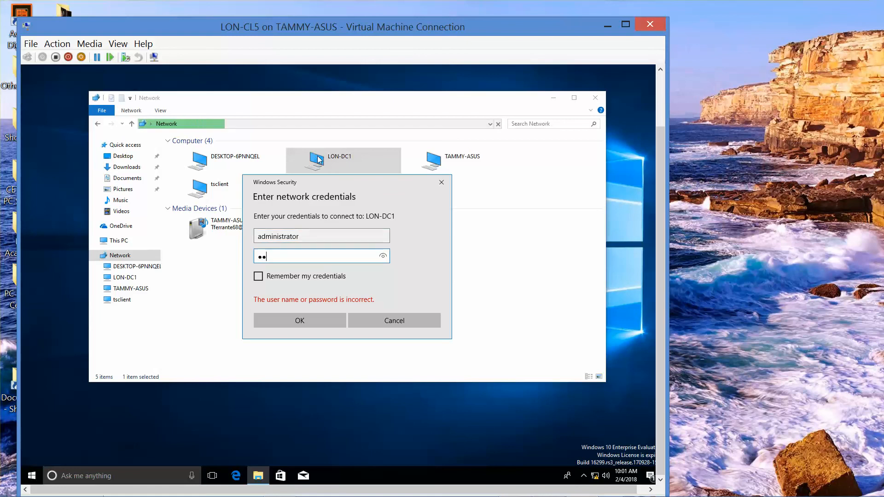
text(rd)
click(322, 319)
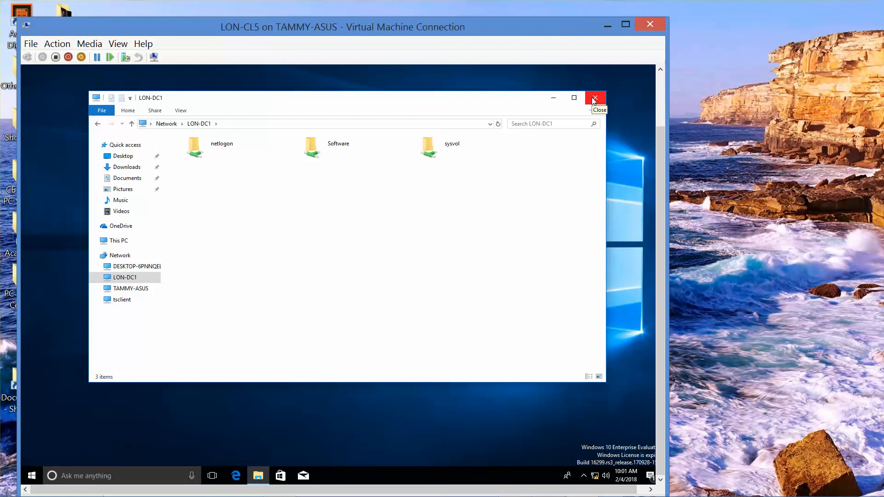
Step: Confirm LON-DC1's 172.16.0.10 IPv4 settings, close its network windows, and minimize the VM
mouse_move(583, 495)
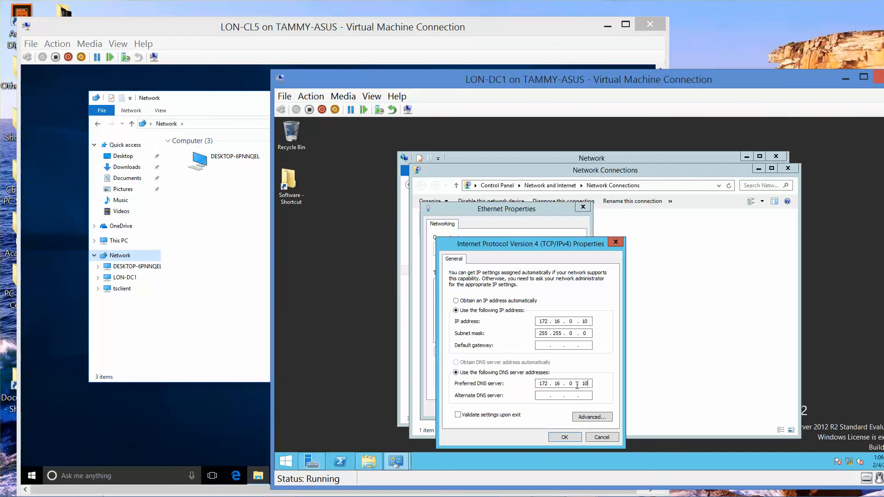
click(563, 436)
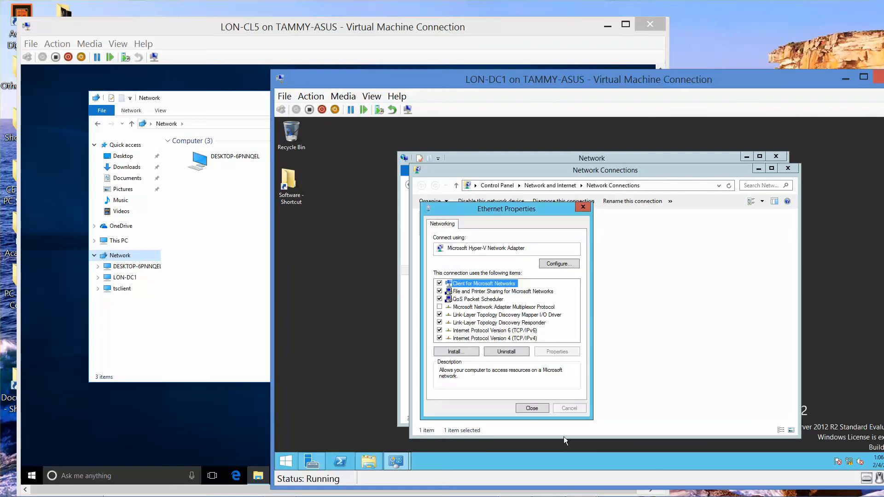
click(532, 408)
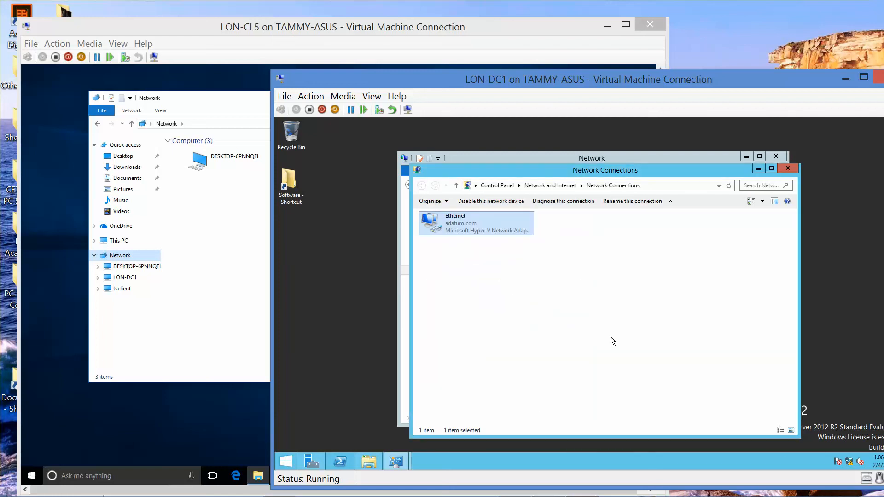
click(791, 167)
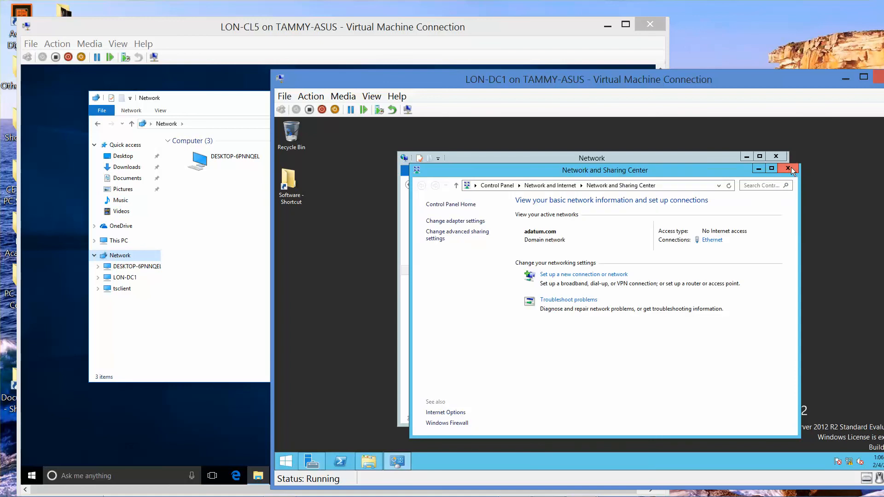
click(790, 169)
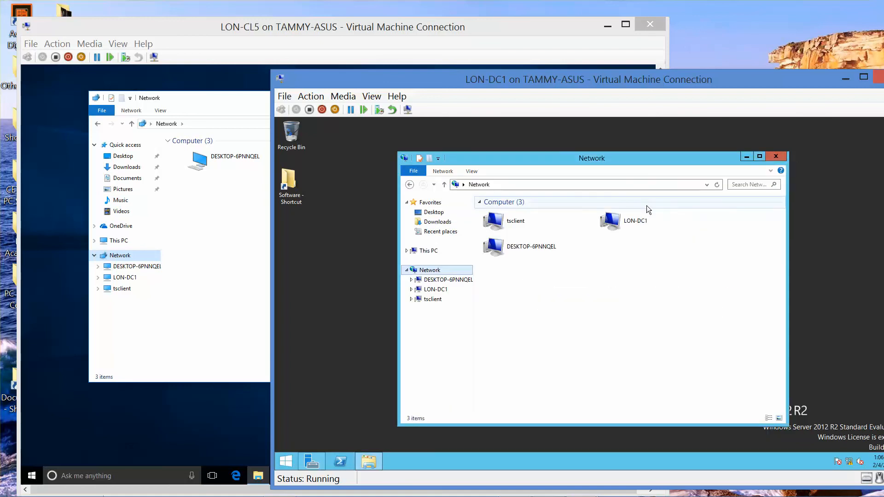
click(845, 76)
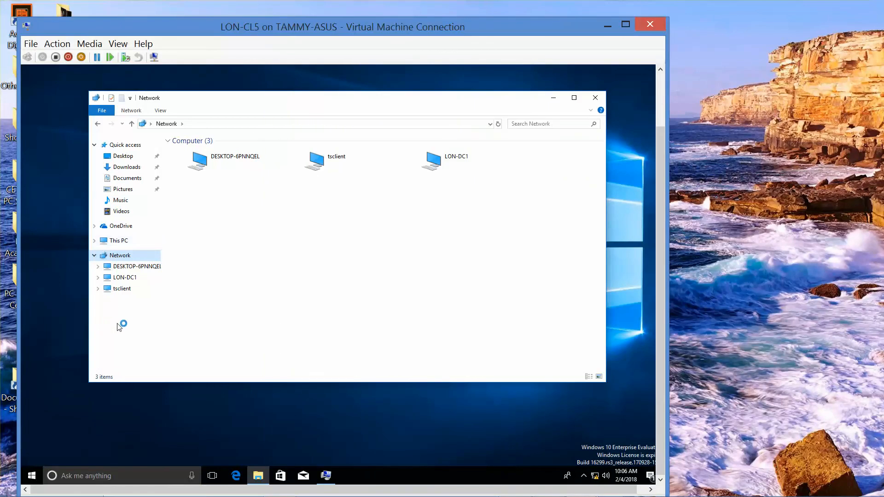
Step: Bring System Properties forward, then reach Network & Internet settings from the tray network icon
click(326, 475)
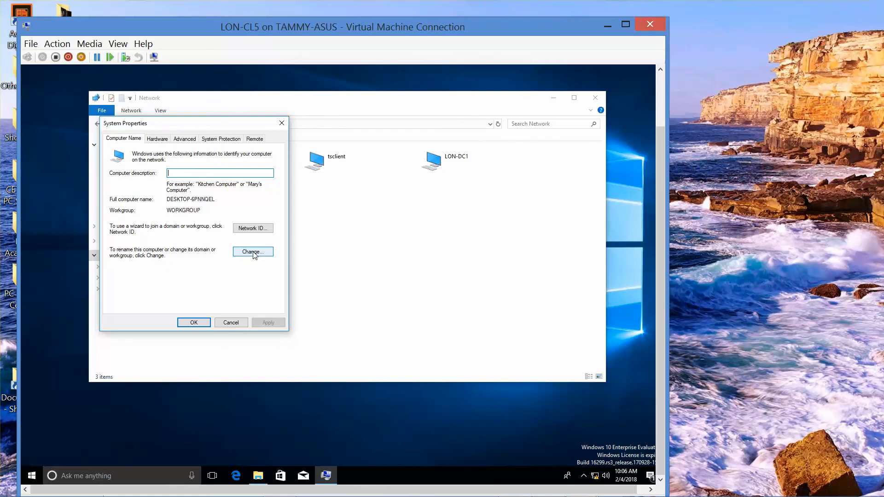
click(596, 477)
click(596, 477)
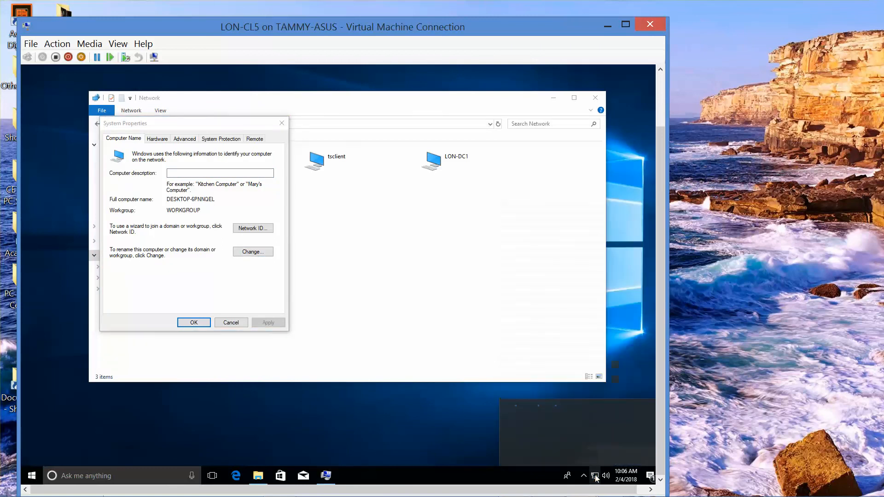
right_click(596, 478)
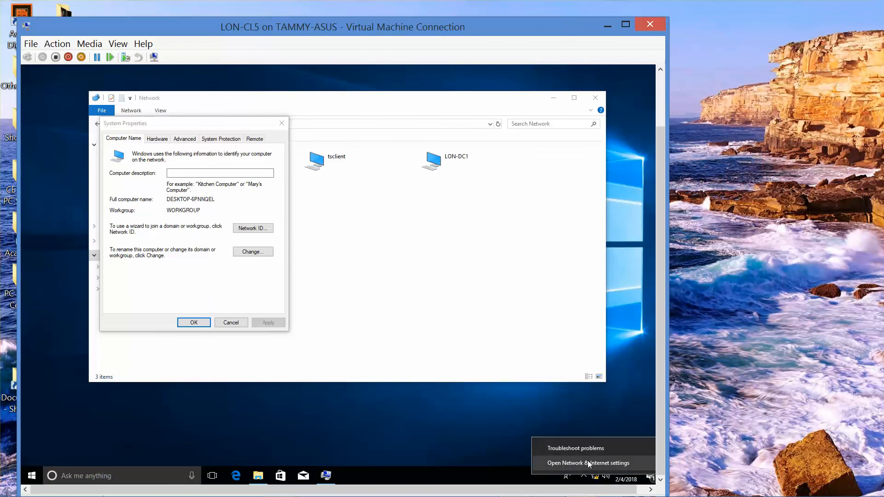
click(587, 462)
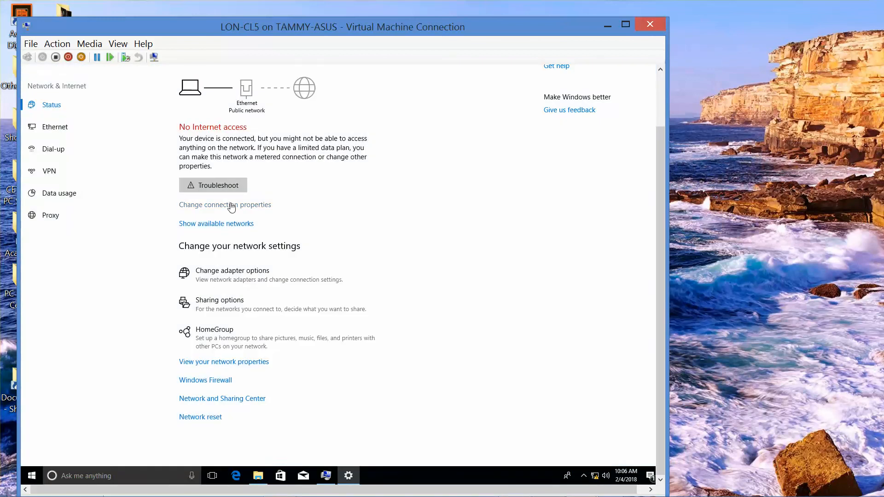
Step: Inspect the Ethernet's Unidentified network page, then go to the Network and Sharing Center
click(58, 132)
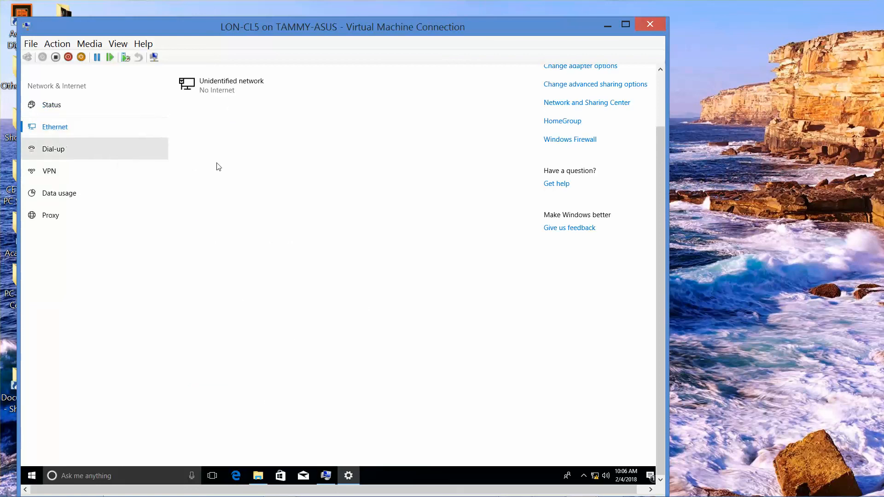
click(225, 84)
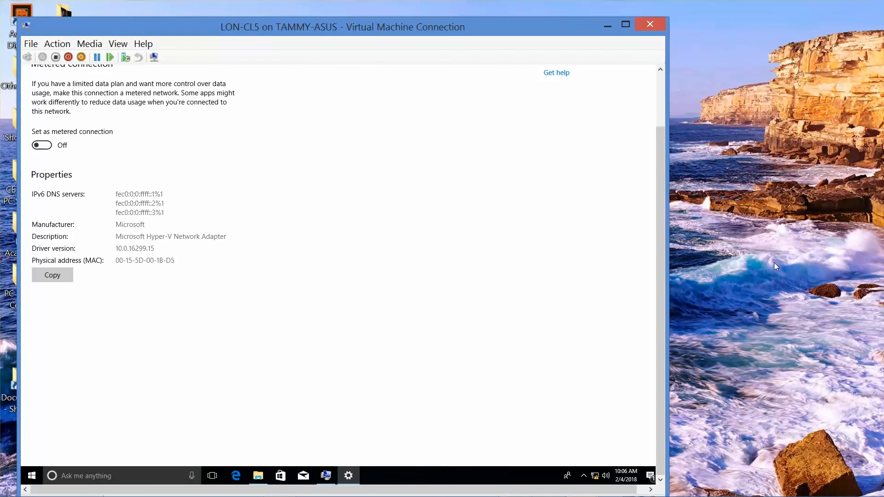
scroll(659, 266, up, 3)
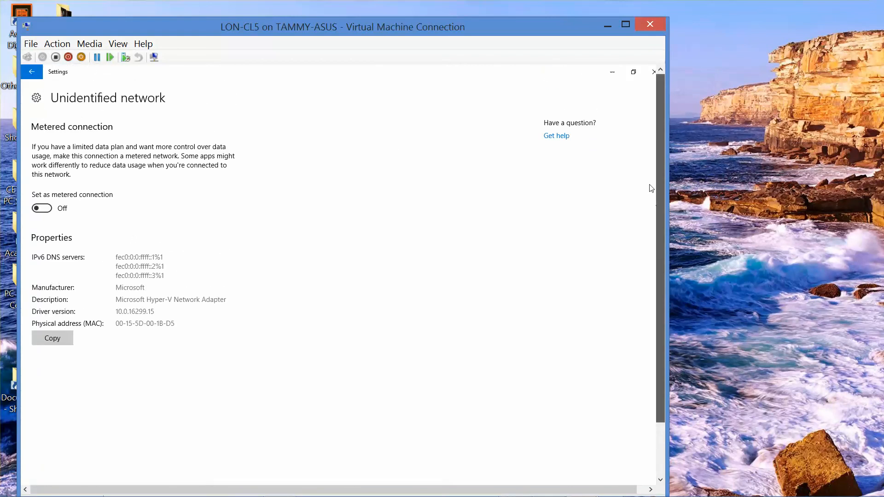
click(32, 75)
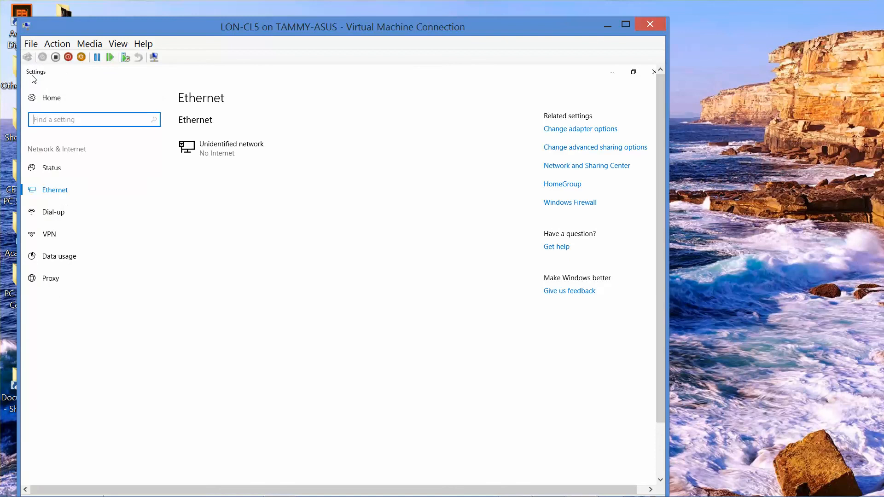
click(49, 194)
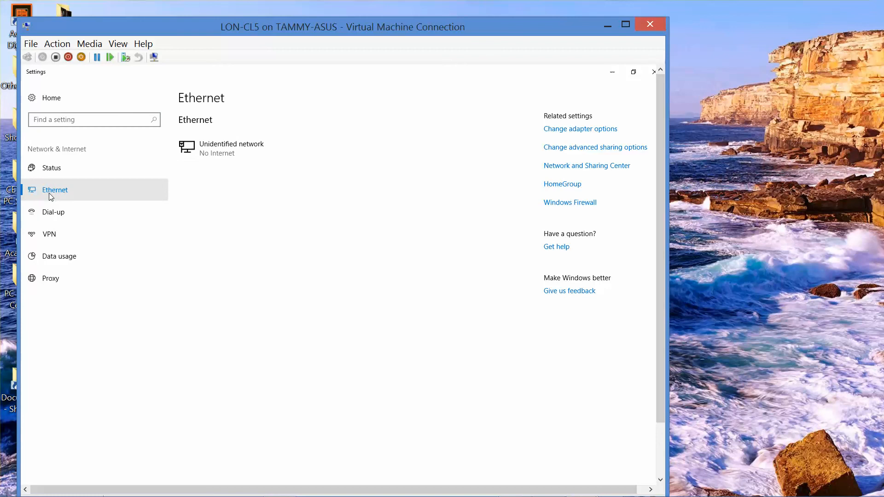
right_click(49, 194)
click(210, 240)
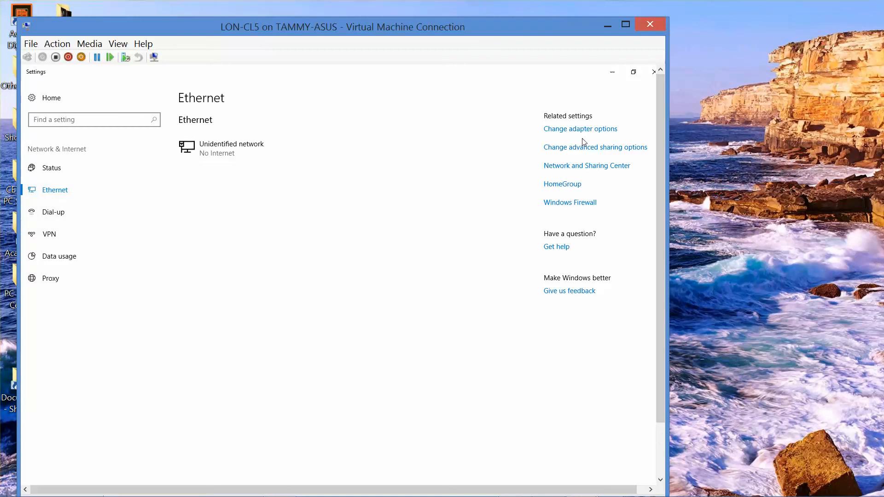
click(587, 162)
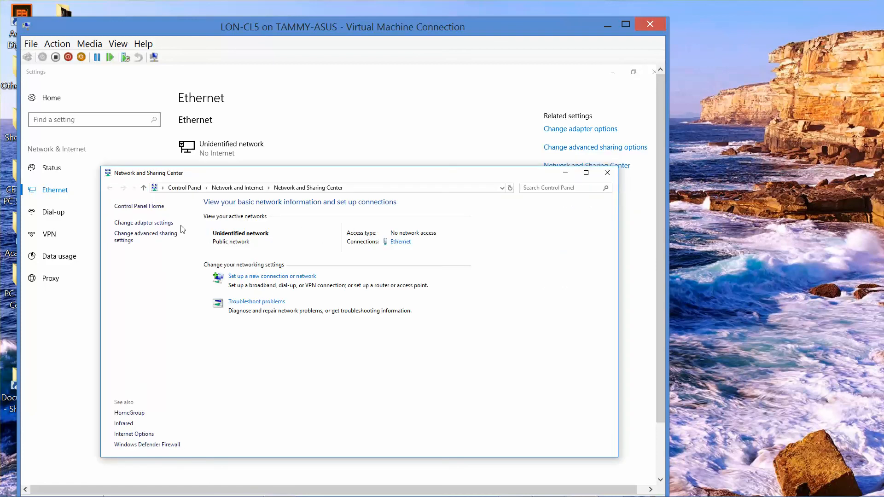
Step: Open the Ethernet adapter's TCP/IPv4 properties and choose Use the following IP address
click(159, 223)
click(161, 228)
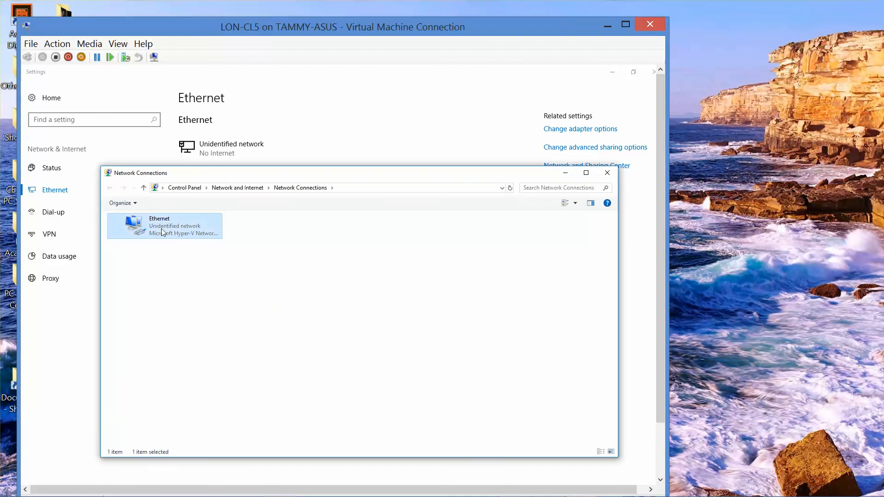
right_click(161, 228)
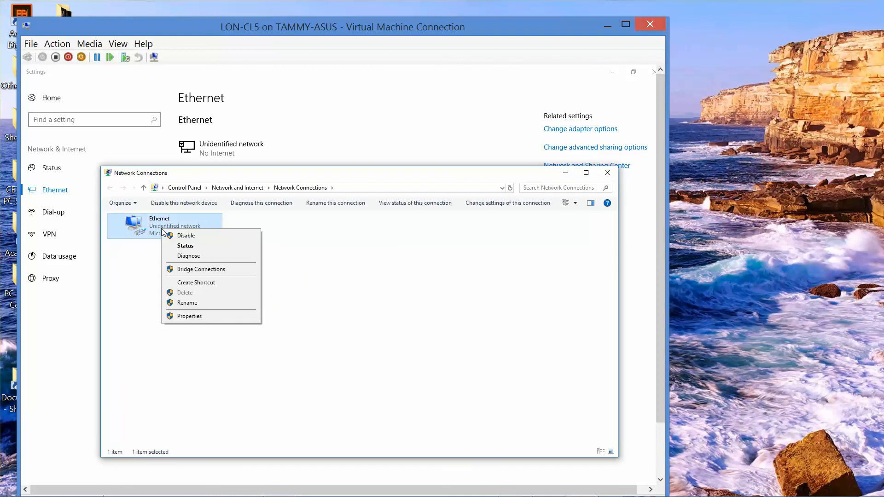
click(205, 317)
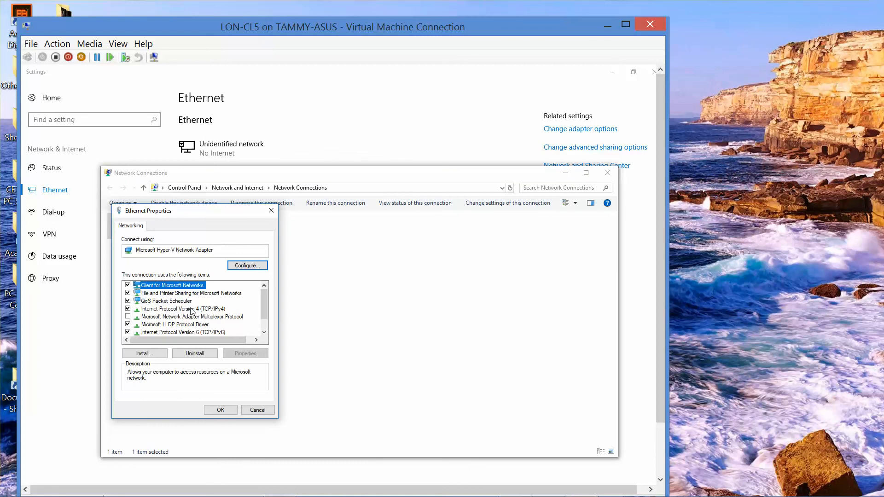
click(193, 309)
click(258, 354)
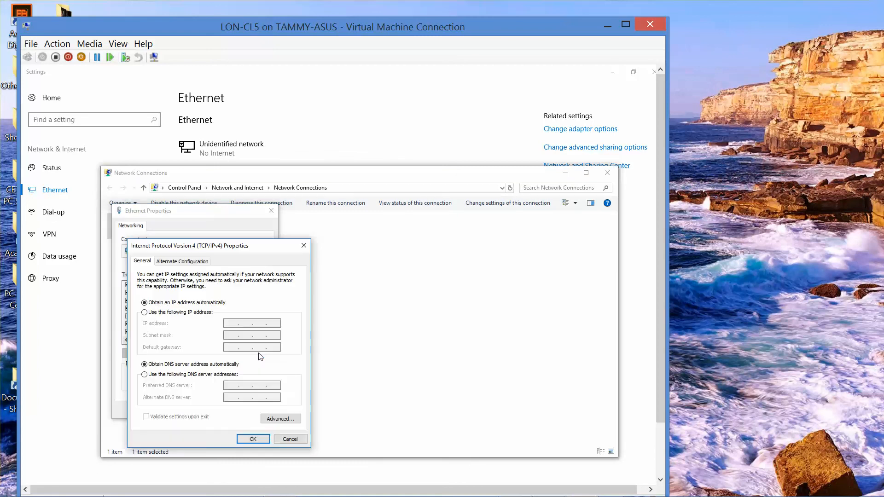
click(144, 313)
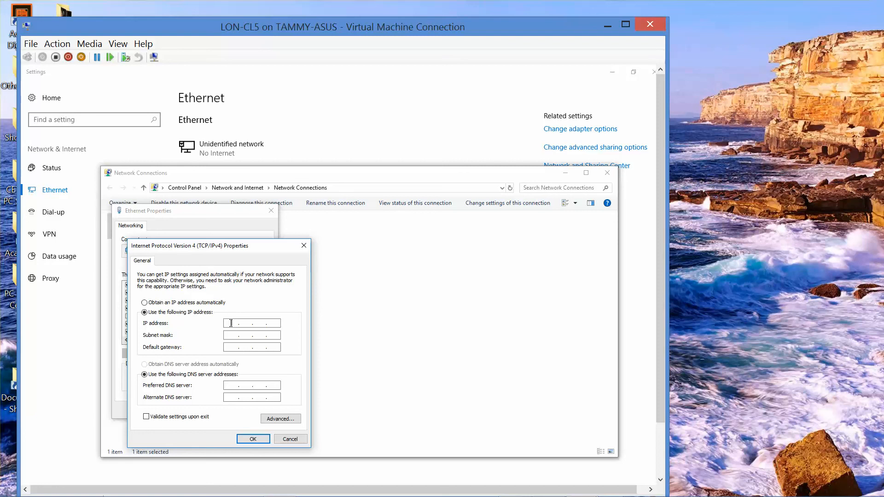
Step: Enter IP 172.16.0.44, mask 255.255.0.0, DNS 172.16.0.10, then close the network windows
text(172 . 16)
text(44)
key(Tab)
click(225, 385)
text(172 . 16 . 0 . 10)
click(252, 439)
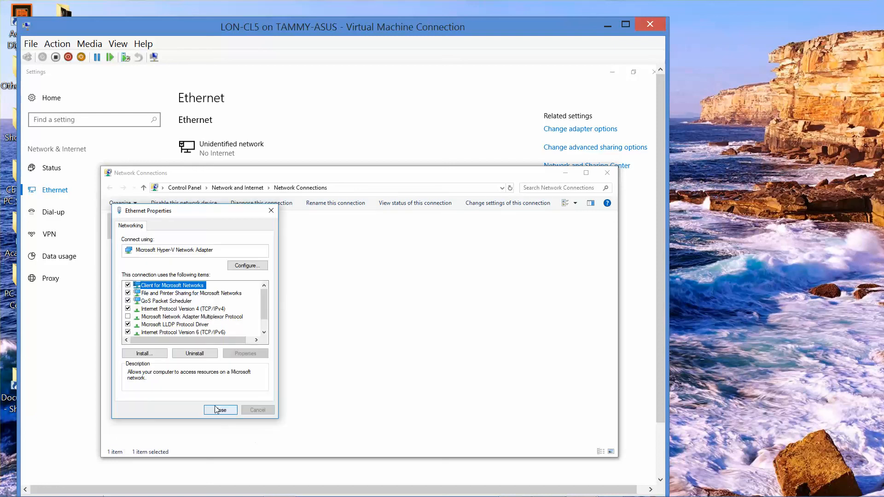
click(233, 412)
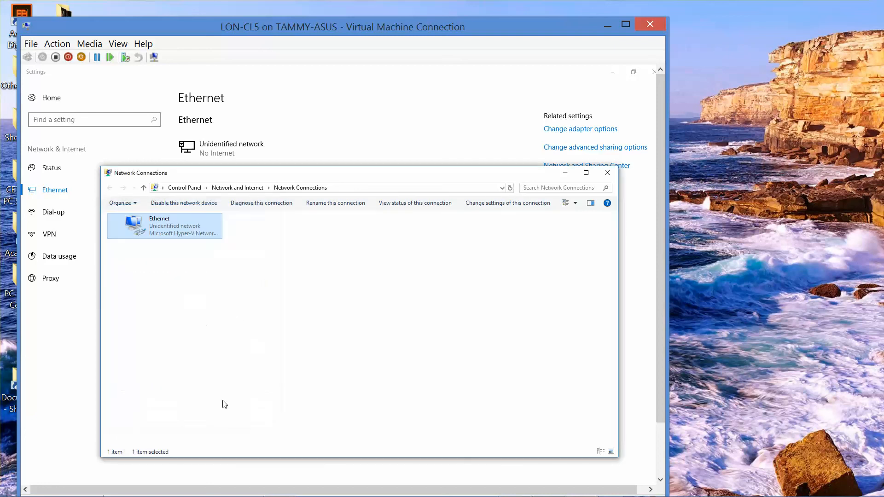
click(610, 172)
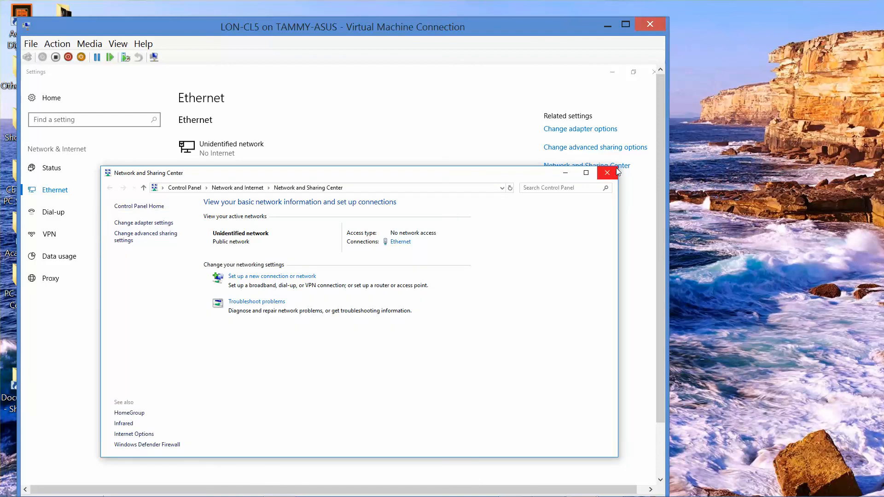
click(616, 171)
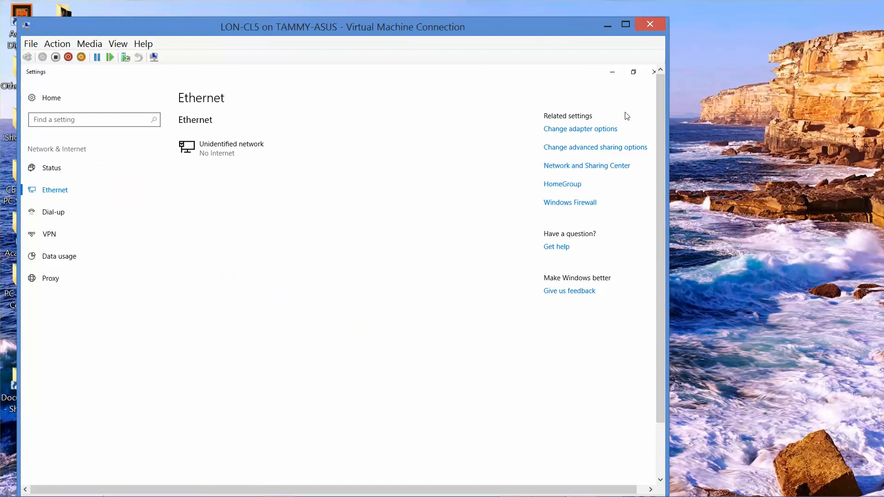
Step: Rename the computer to LON-CL5 and submit membership in the adatum.com domain
click(654, 71)
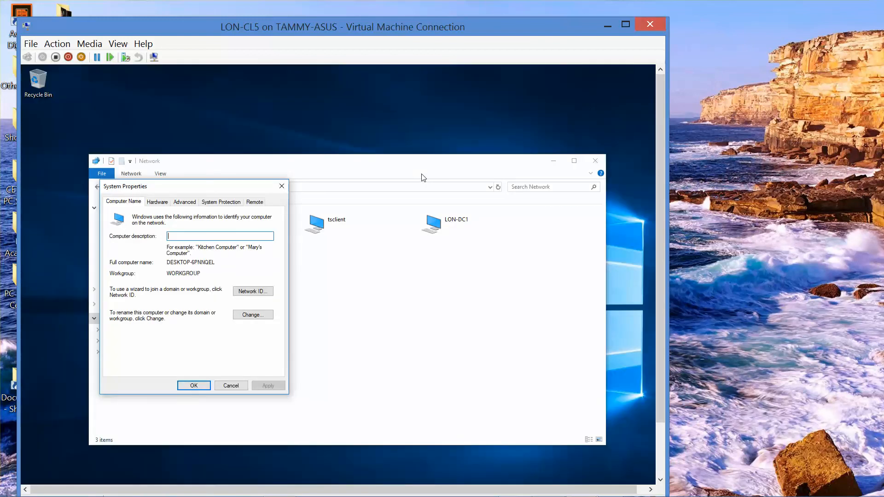
click(256, 318)
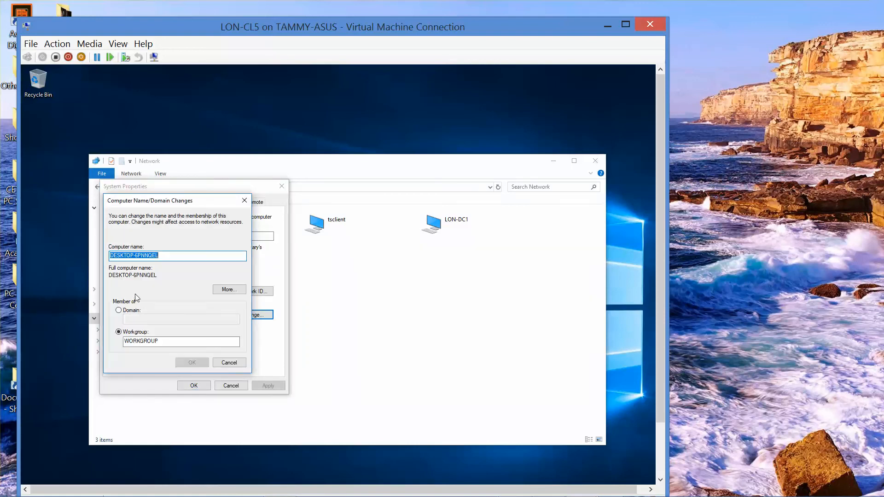
text(LON)
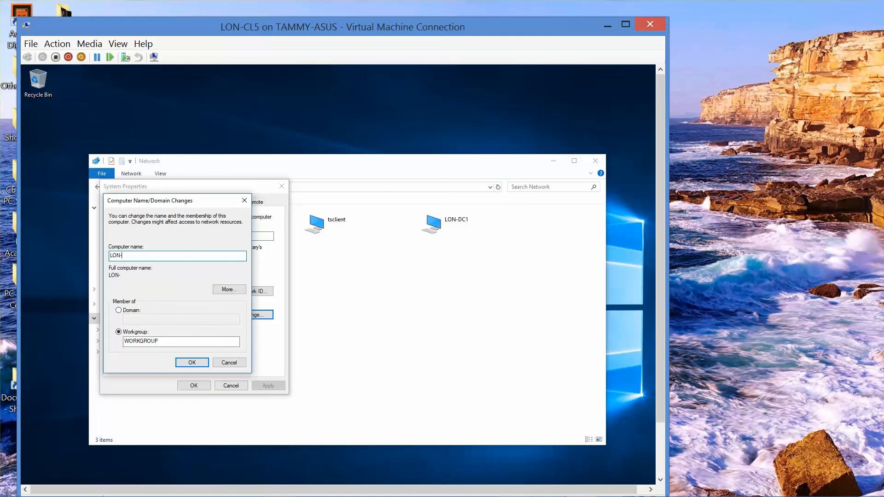
text(-CL5)
click(118, 310)
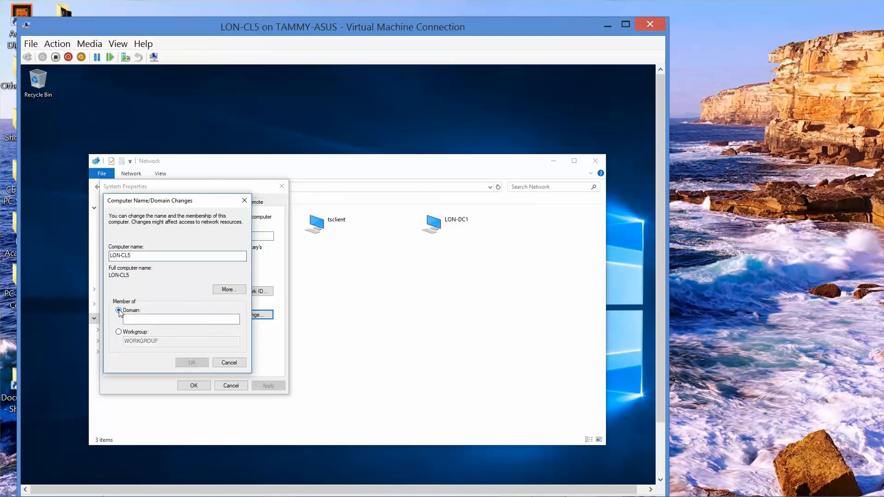
click(180, 319)
text(ad)
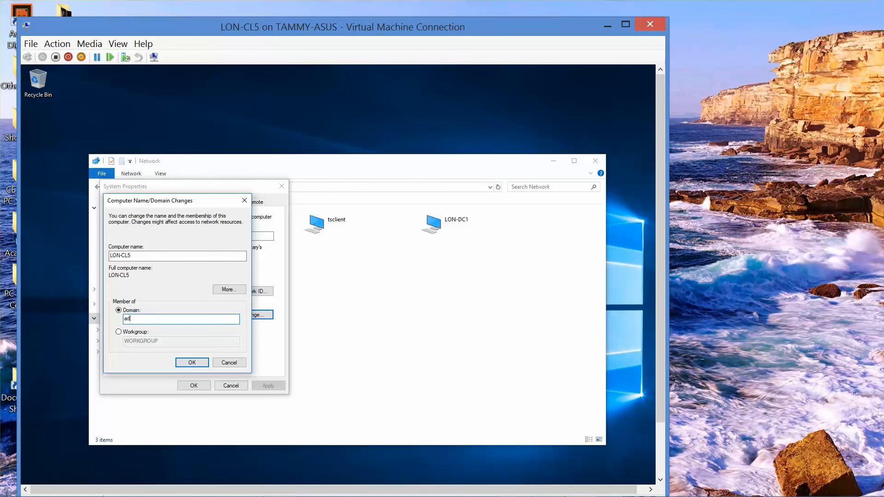
text(atum.com)
click(192, 363)
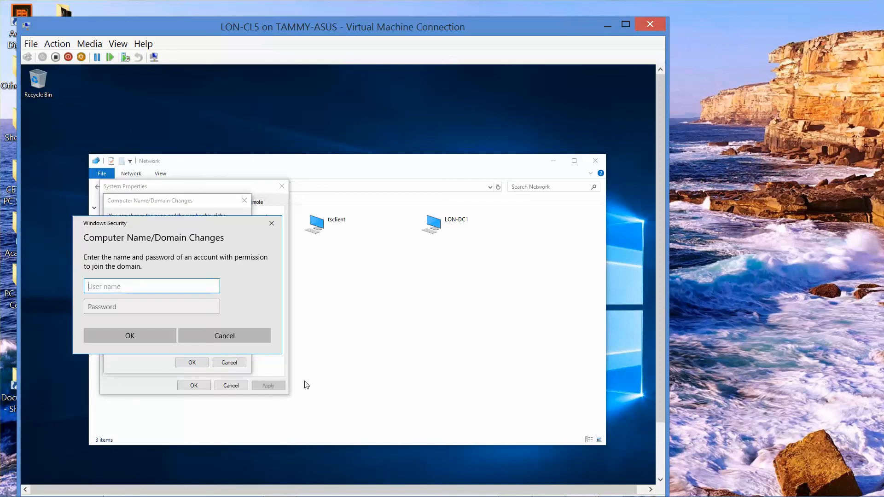
Step: Authorize the domain join with the administrator account and its password
text(administrator)
key(Tab)
text(Pa)
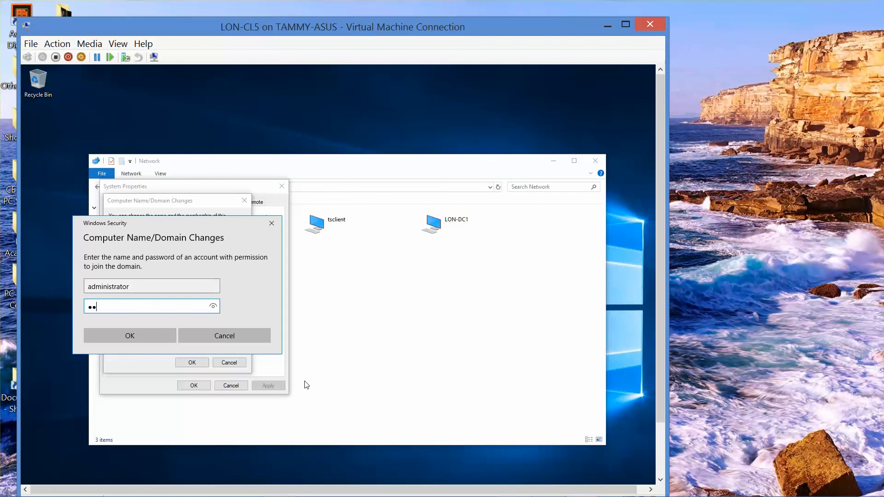
text($$)
key(BackSpace)
key(BackSpace)
key(BackSpace)
key(BackSpace)
text(Pa$$w0rd)
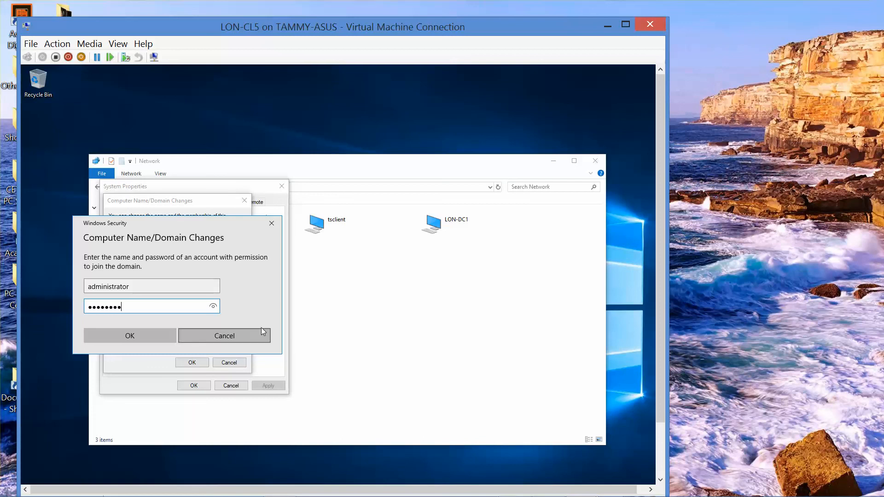
click(213, 305)
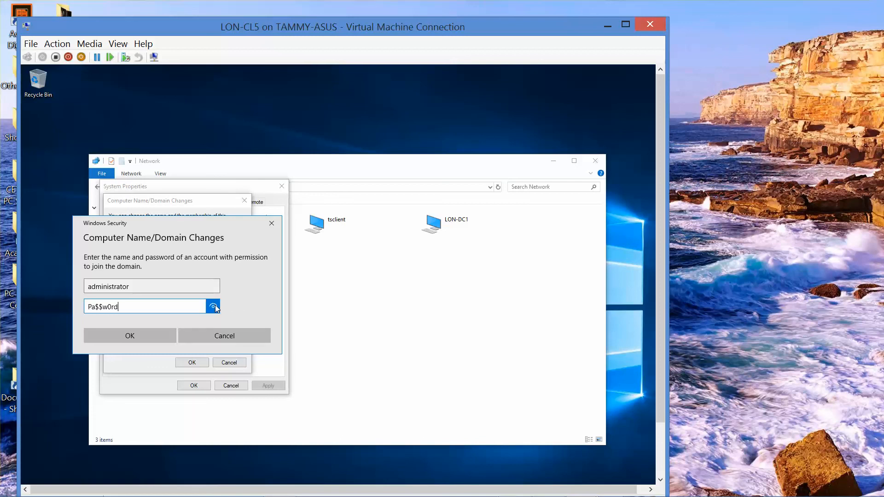
click(150, 331)
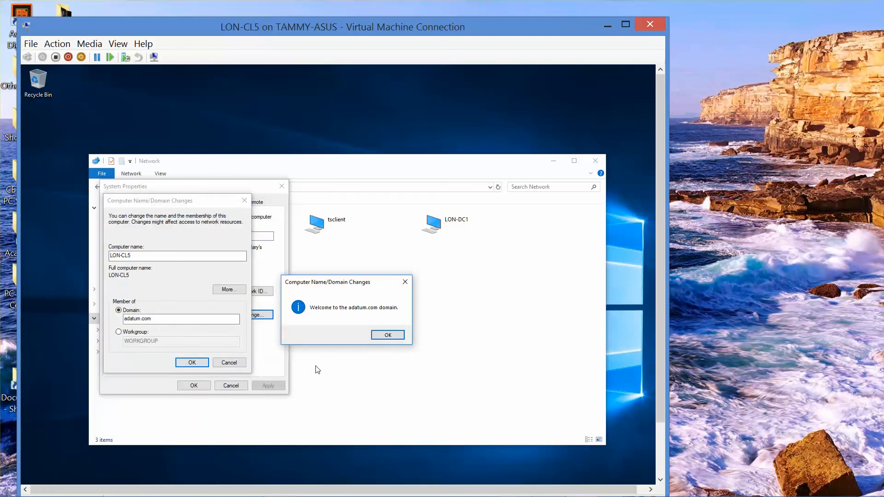
Step: Acknowledge the adatum.com welcome, DNS name error and restart notice, then close System Properties
click(385, 336)
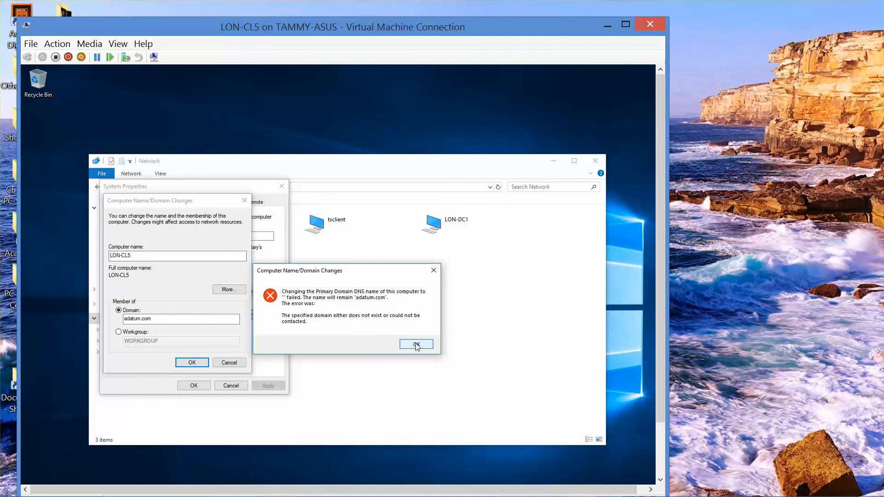
click(416, 345)
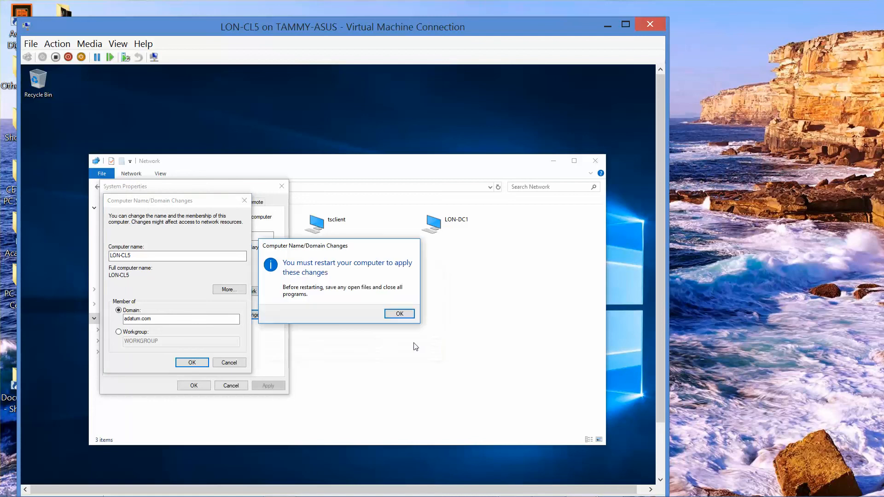
click(399, 318)
click(199, 386)
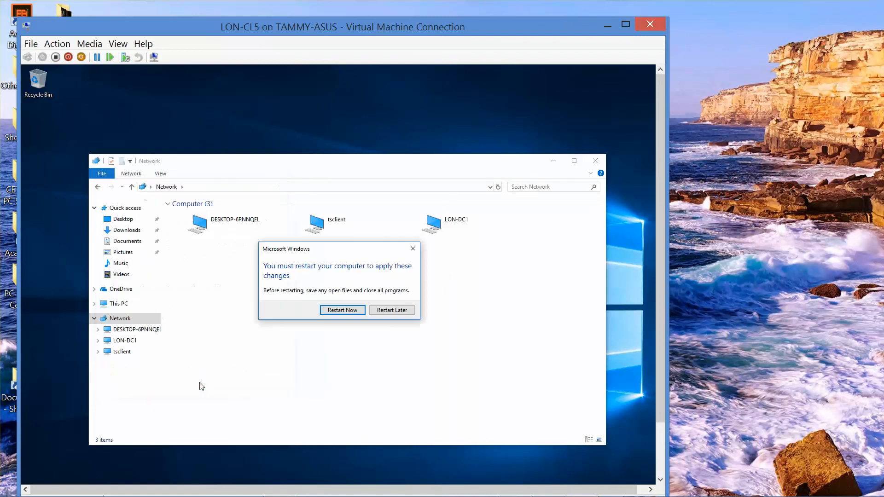
Step: Postpone the pending restart with Restart Later and close the Network window
click(391, 311)
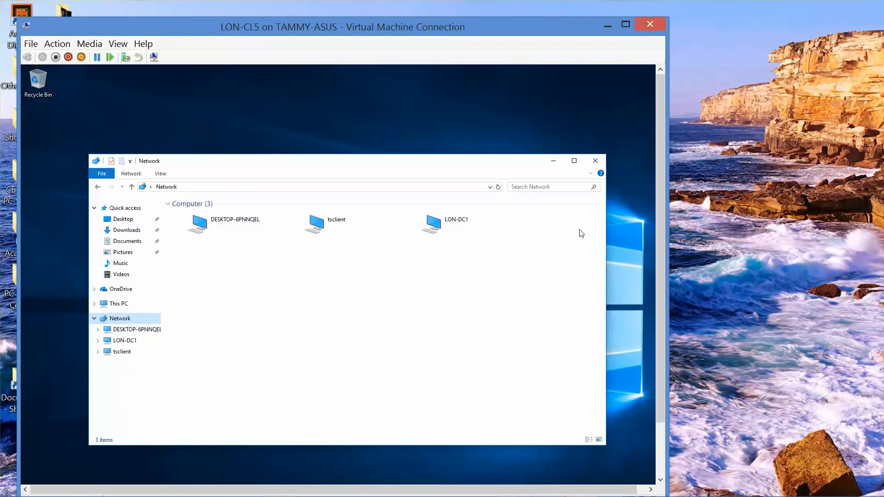
click(596, 161)
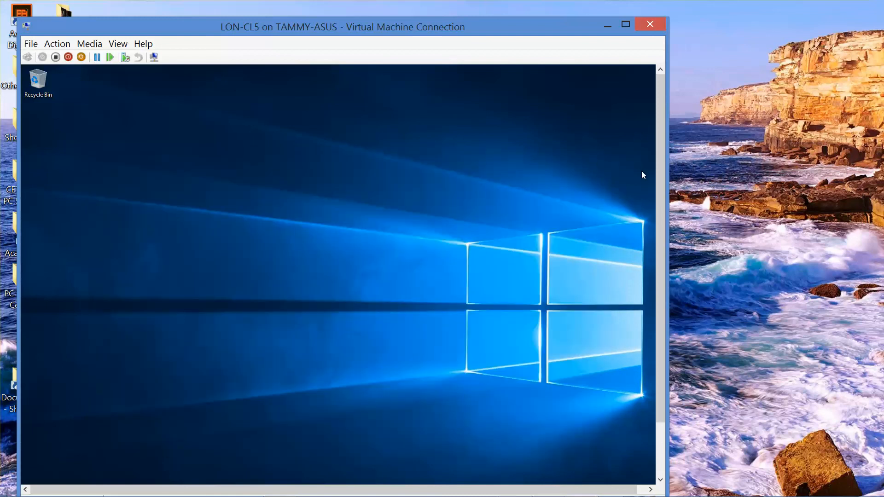
scroll(659, 180, down, 3)
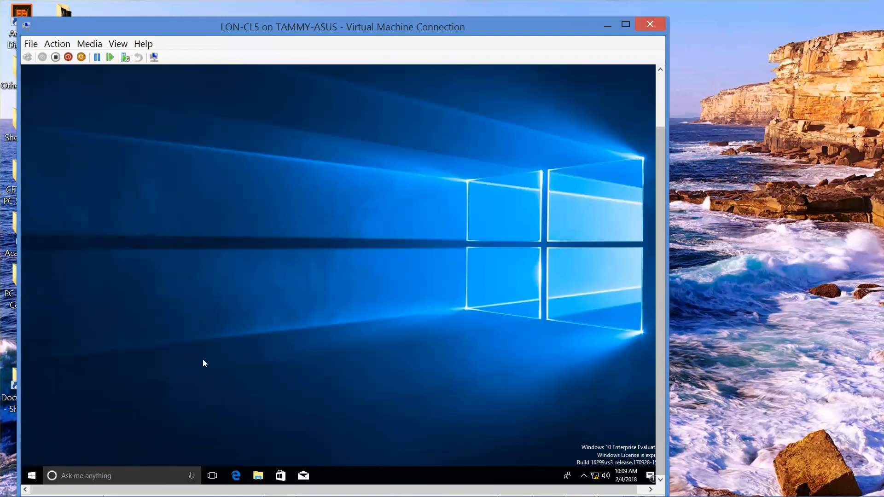
Step: Shut down the LON-CL5 guest from the Start button's power menu
right_click(32, 476)
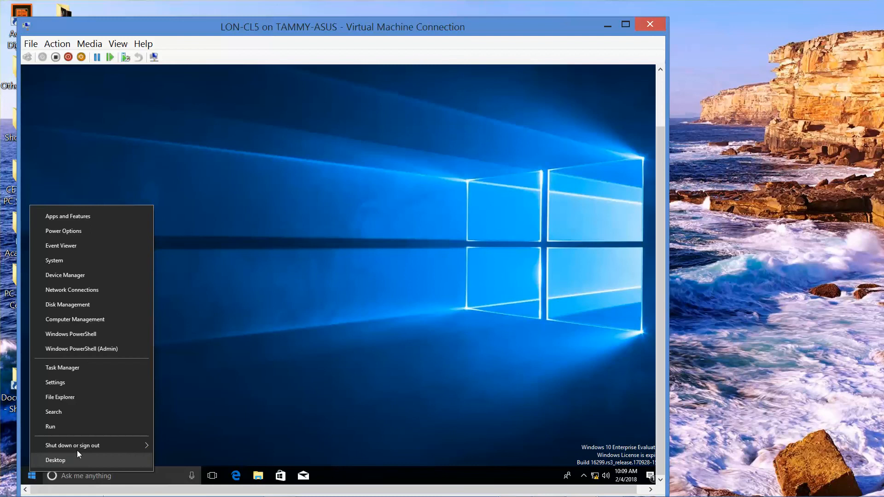
mouse_move(87, 448)
click(193, 432)
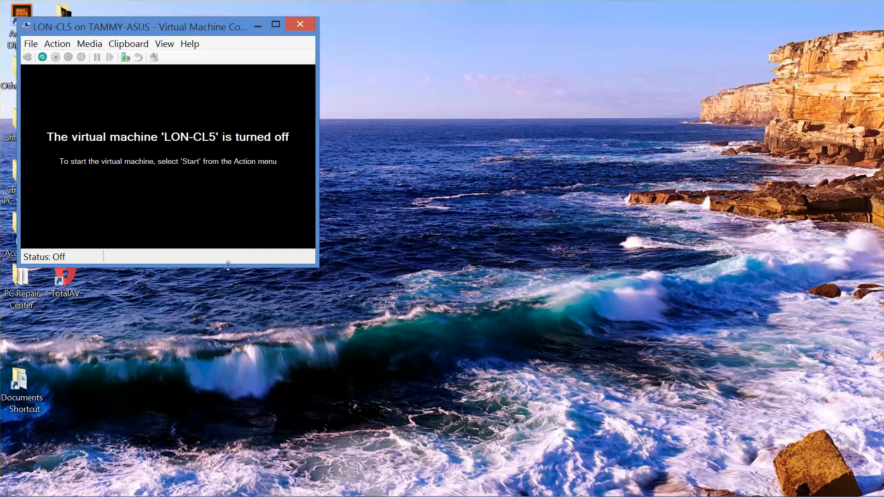
Step: Close the VM connection, delete LON-CL5 in Hyper-V Manager, and minimise the manager
click(305, 24)
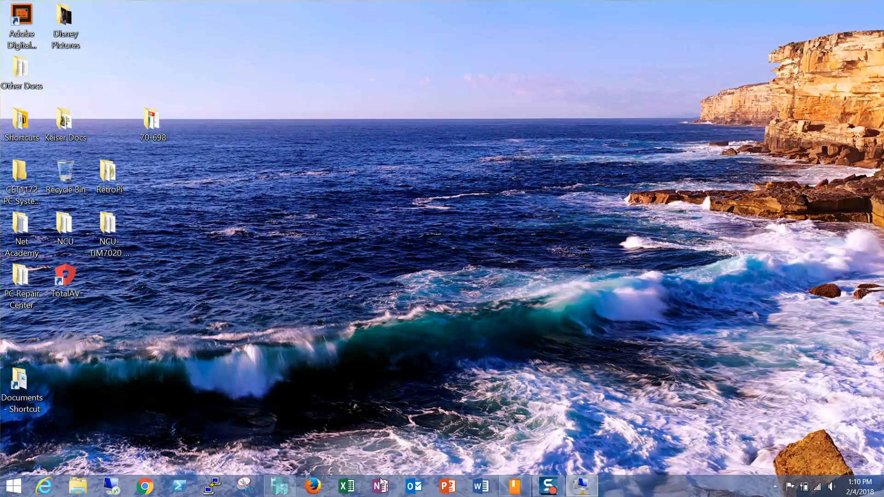
click(279, 486)
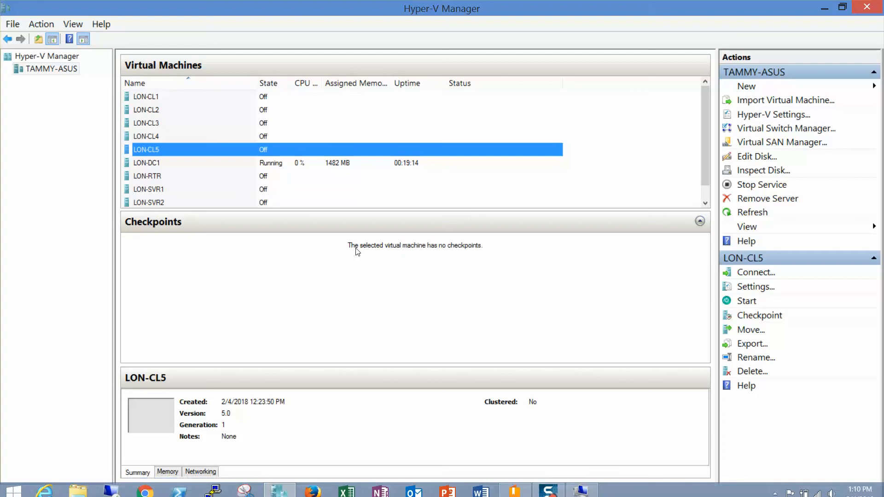
right_click(268, 147)
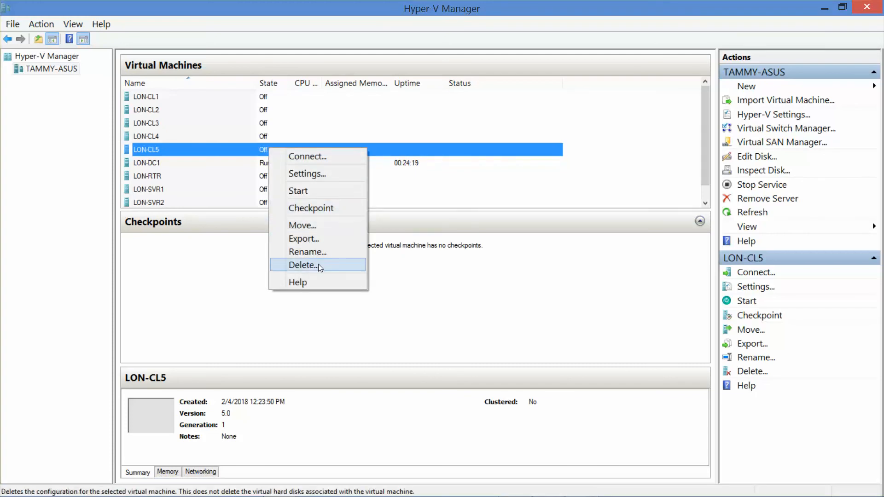
click(303, 265)
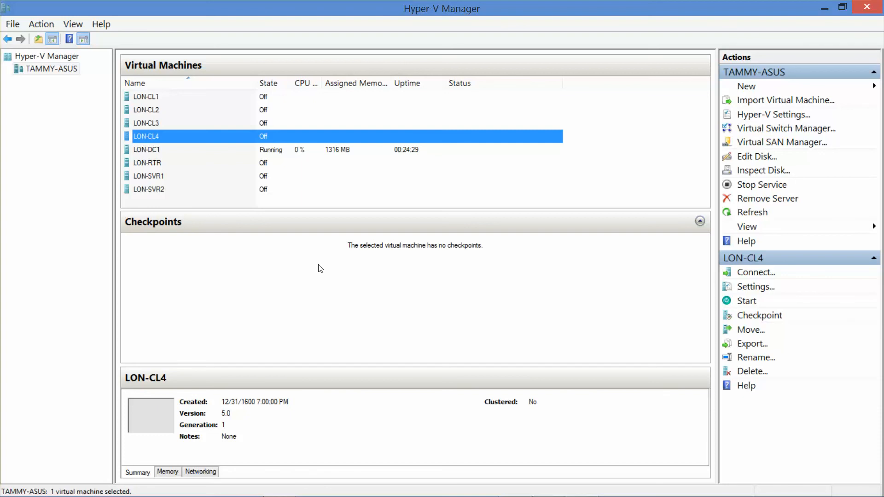
click(824, 9)
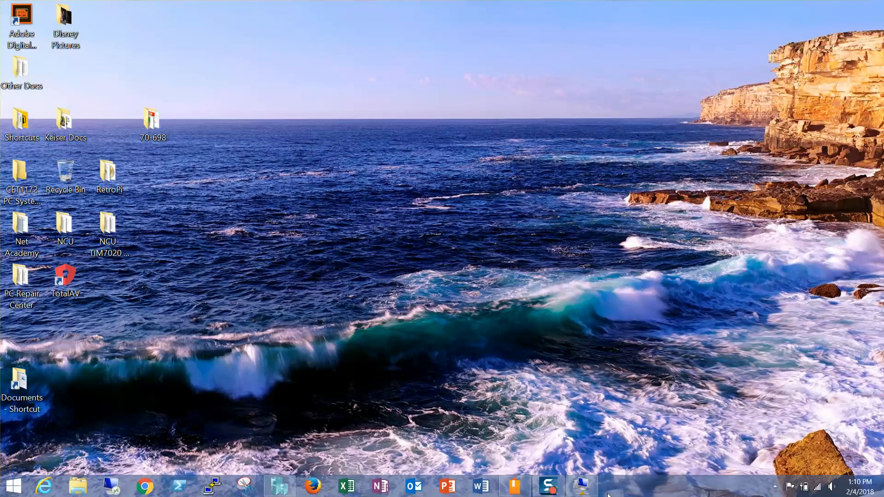